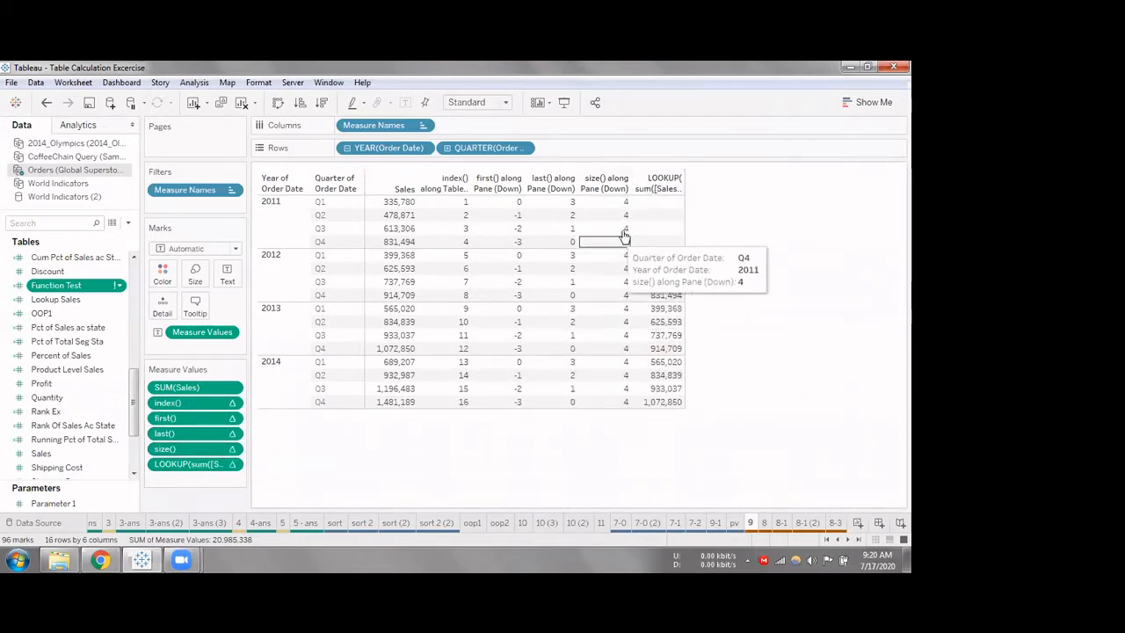
# Open the LOOKUP measure's formula for editing in the shelf and review its sum([Sales]) expression and -4 offset arguments
pyautogui.rightClick(193, 470)
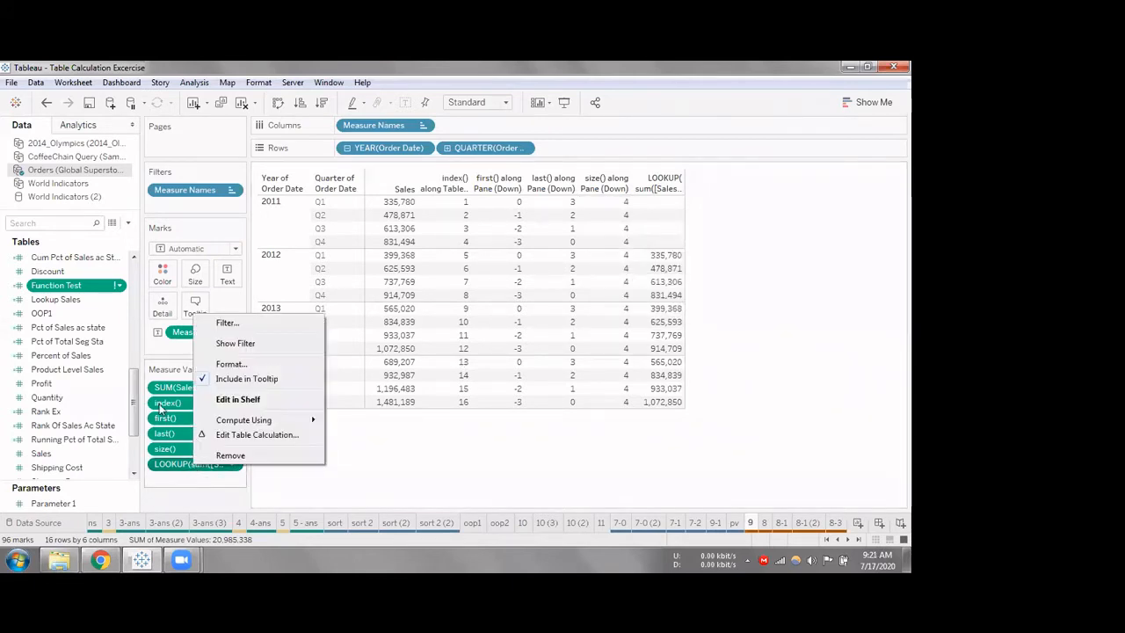
pyautogui.click(185, 482)
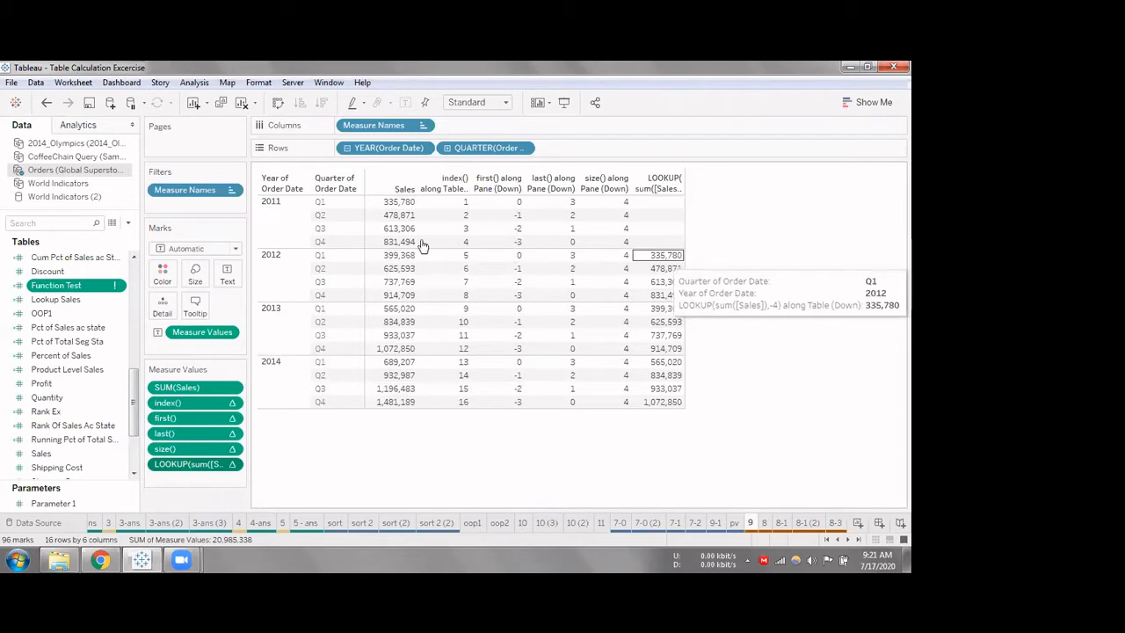
pyautogui.doubleClick(175, 471)
pyautogui.press('Left')
pyautogui.press('Left')
pyautogui.press('Left')
pyautogui.press('Left')
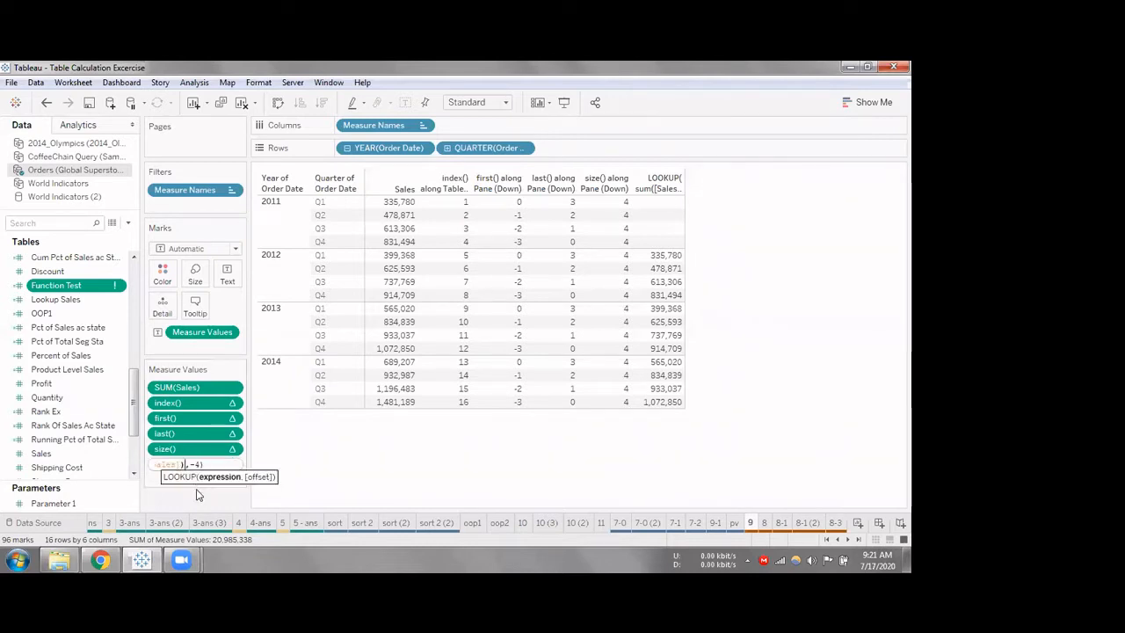
pyautogui.write('4')
pyautogui.press('Left')
pyautogui.press('Left')
pyautogui.press('Left')
pyautogui.press('Left')
pyautogui.press('Left')
pyautogui.press('Left')
pyautogui.press('Left')
pyautogui.press('Left')
pyautogui.press('Left')
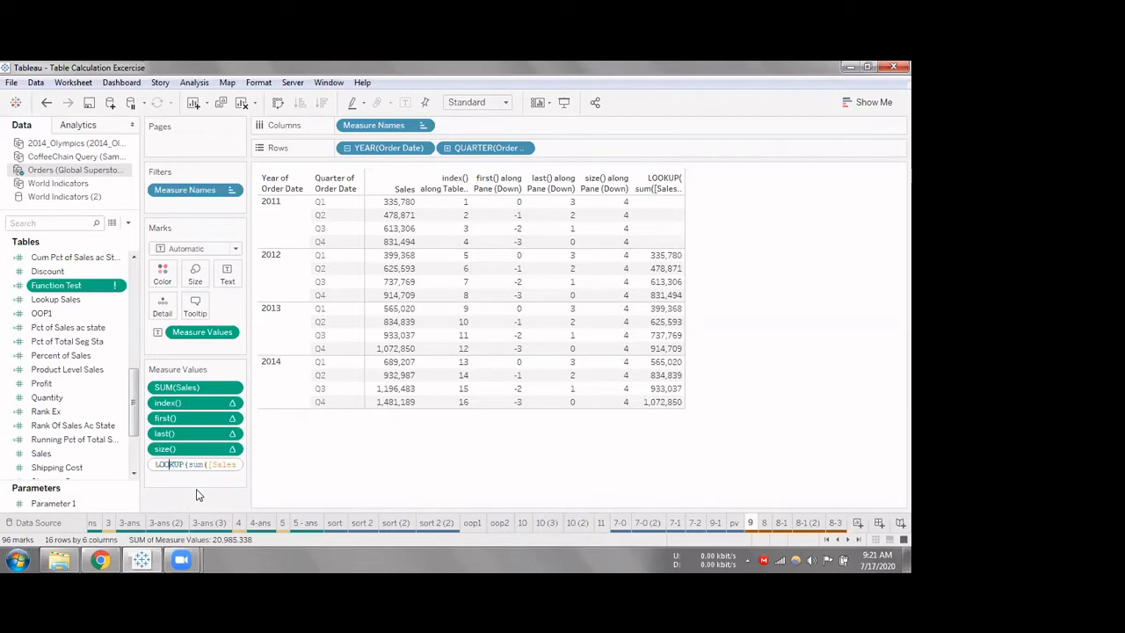
pyautogui.press('Right')
pyautogui.press('Right')
pyautogui.press('Right')
pyautogui.press('Right')
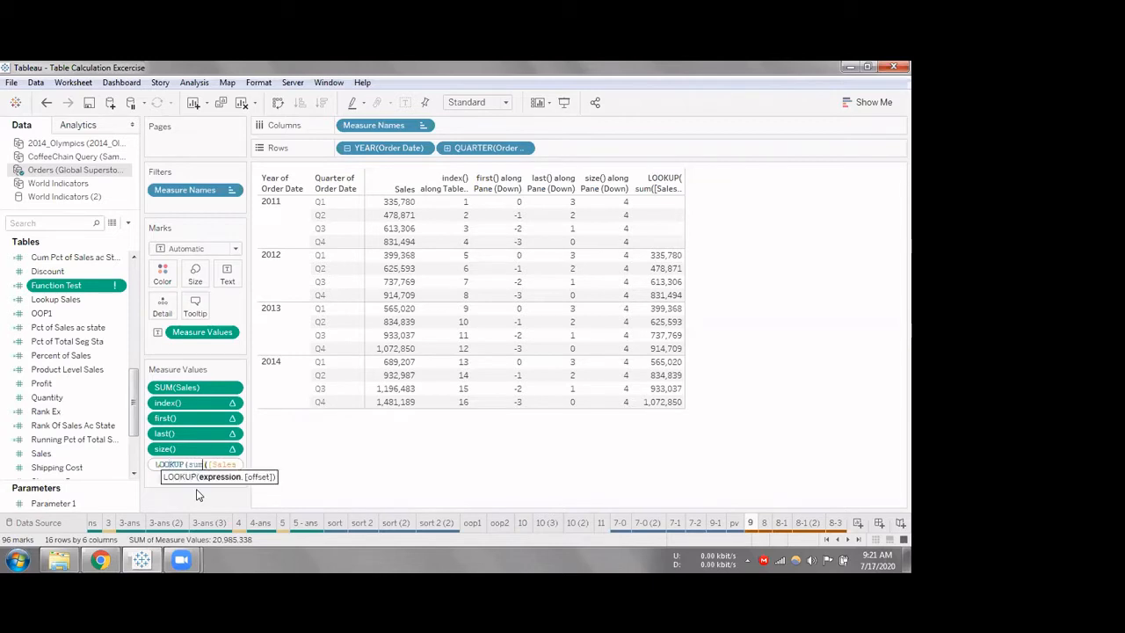
pyautogui.press('Right')
pyautogui.press('Right')
pyautogui.press('Right')
pyautogui.press('Right')
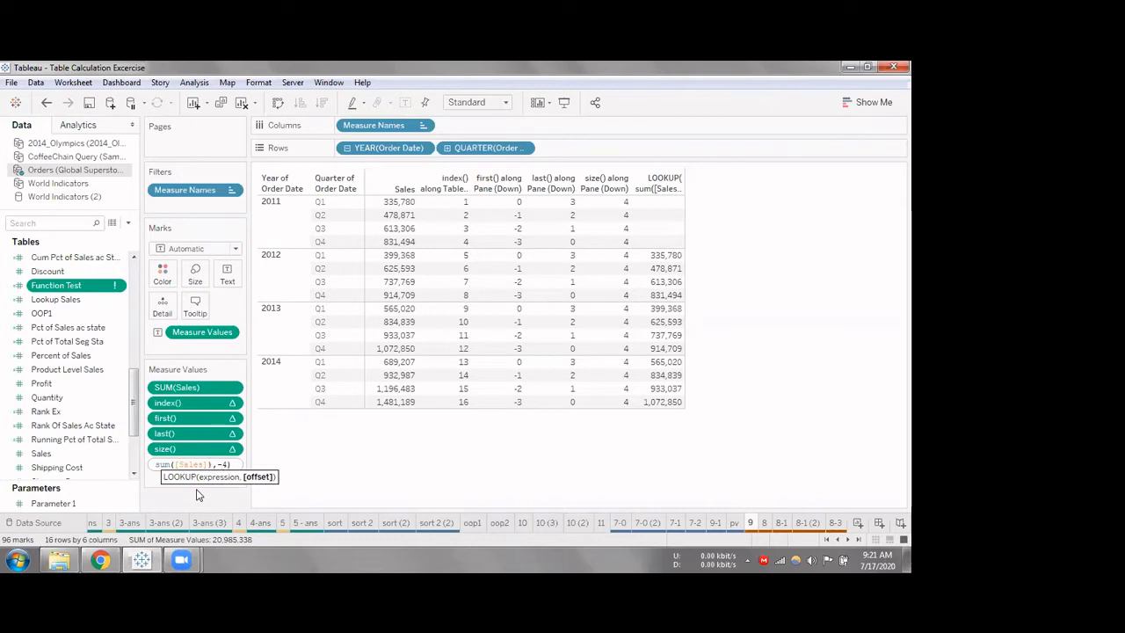
# Inspect the LOOKUP column's cells for the 2011 quarters and the first quarter of 2012
pyautogui.click(670, 203)
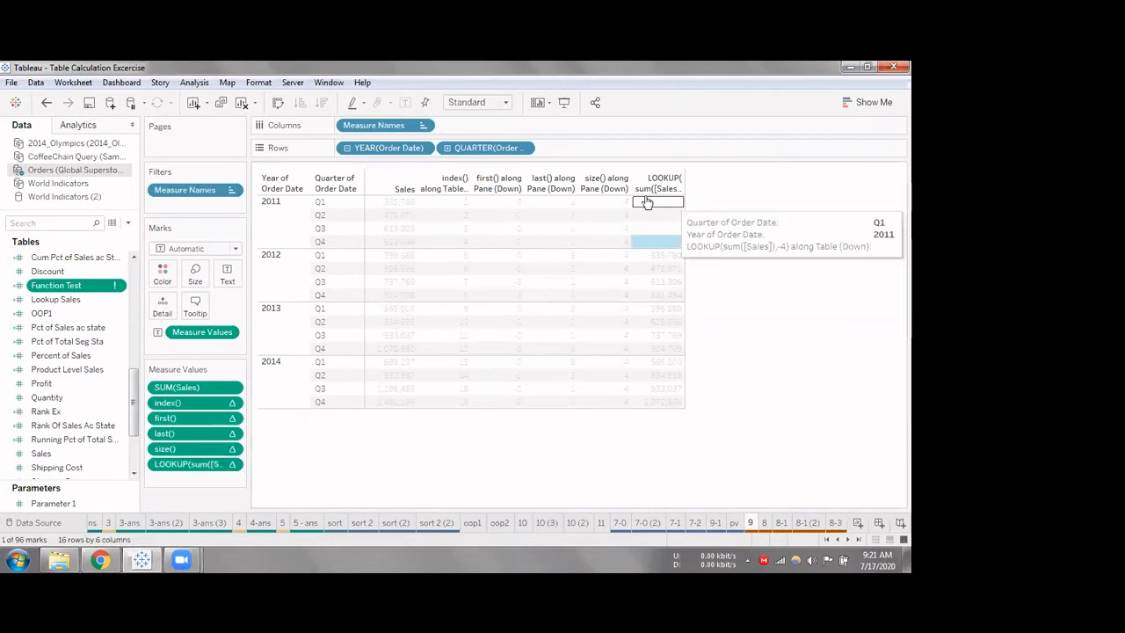
pyautogui.click(668, 248)
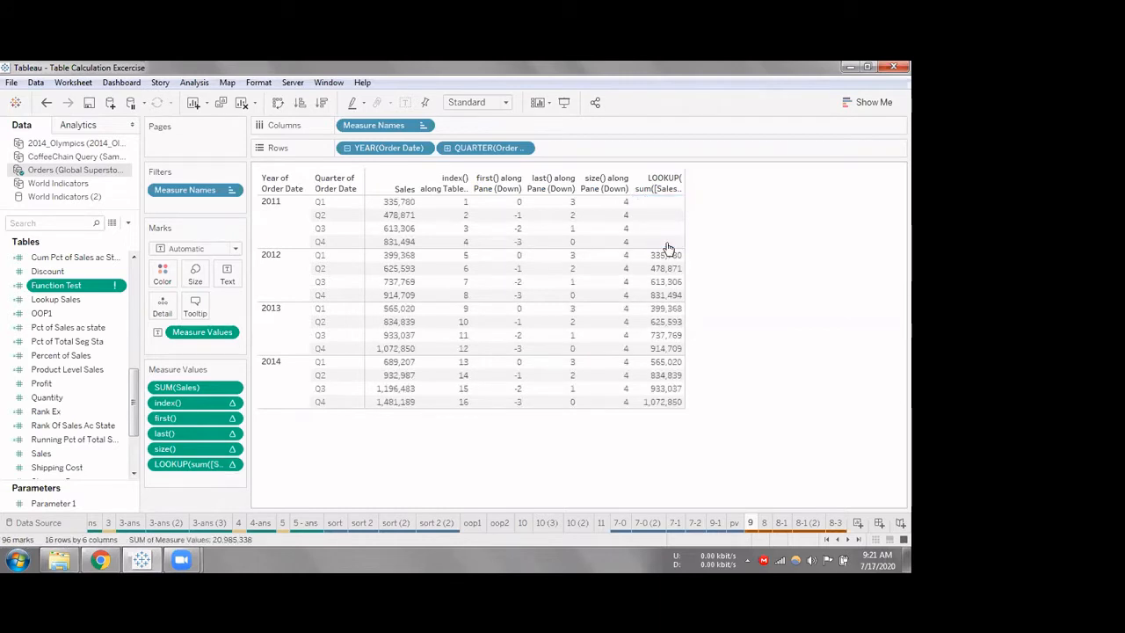
pyautogui.moveTo(665, 264)
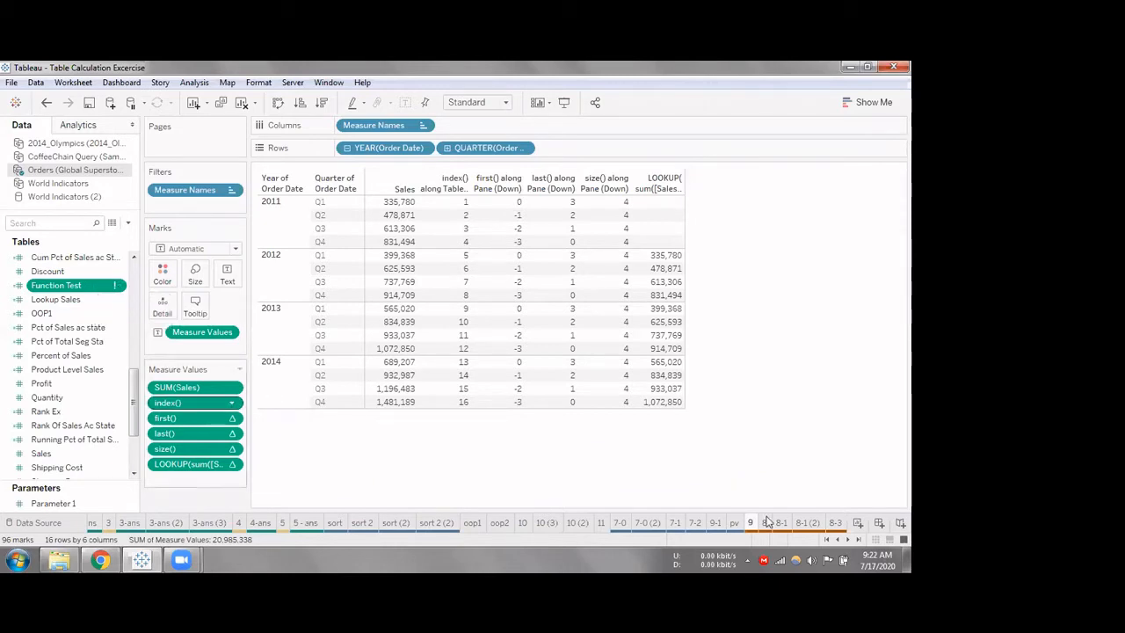
# Check the Compute Using options of the LOOKUP measure on sheet 9
pyautogui.click(766, 523)
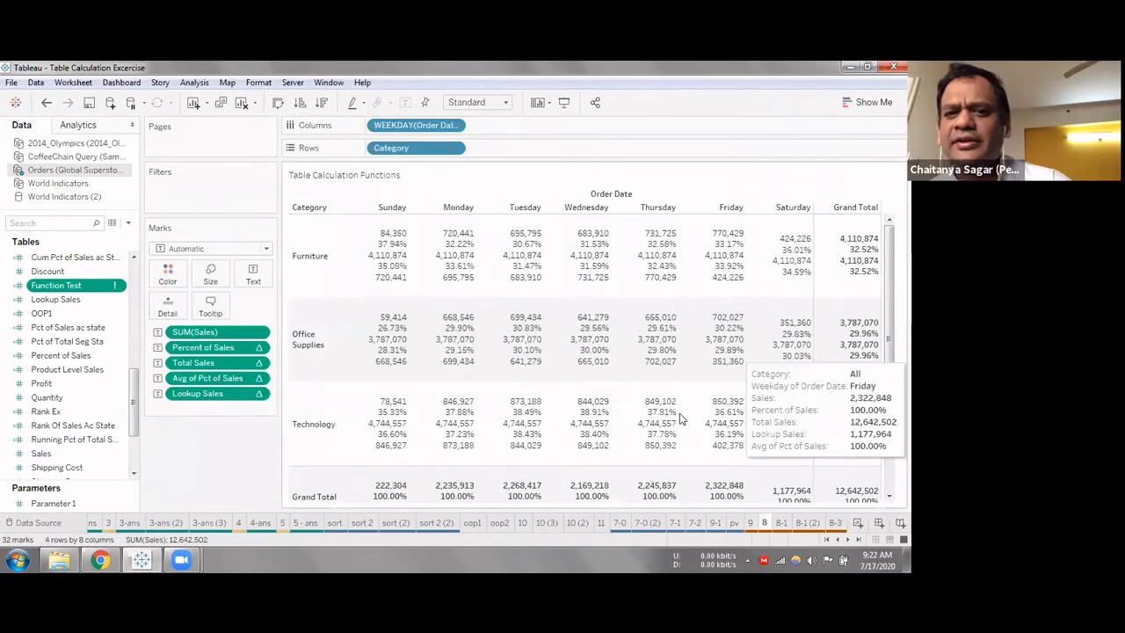
pyautogui.click(751, 523)
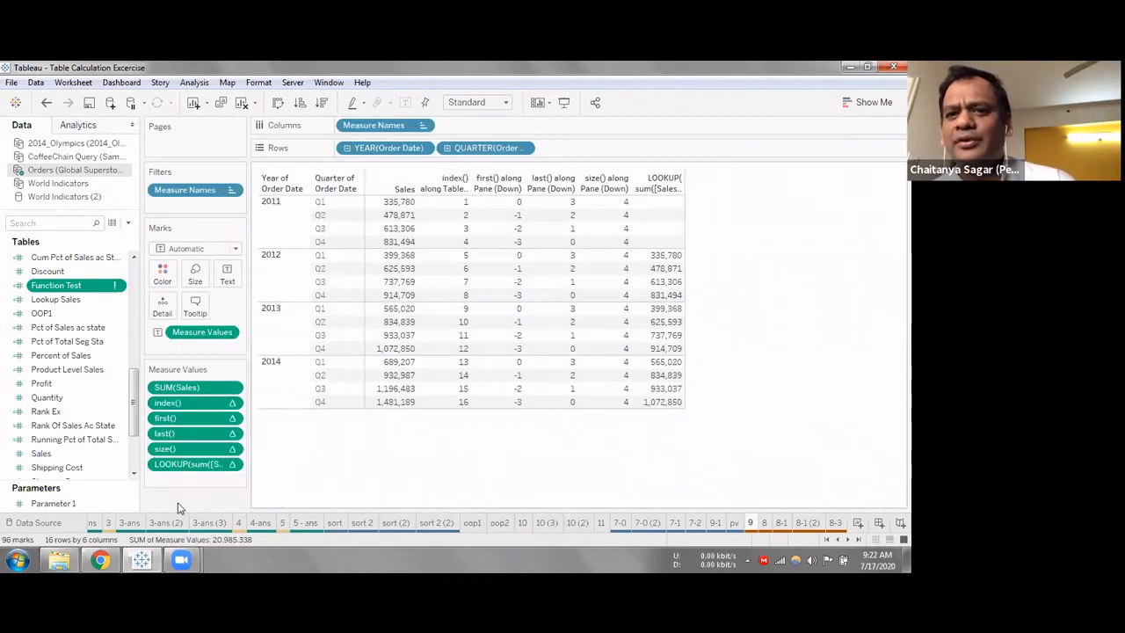
pyautogui.click(232, 466)
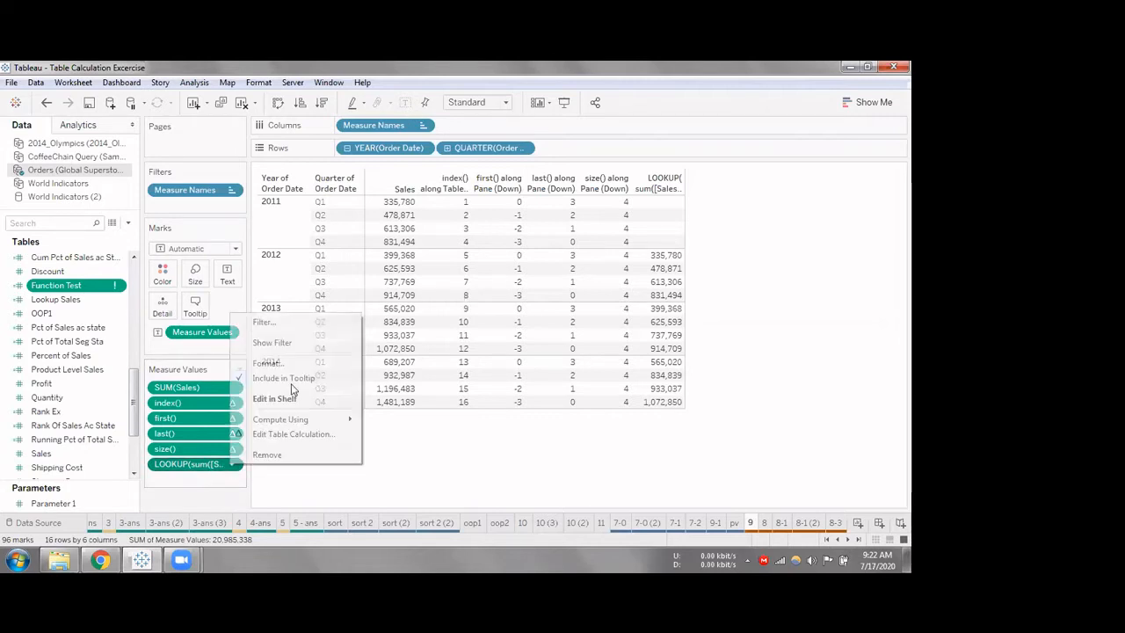
pyautogui.moveTo(293, 422)
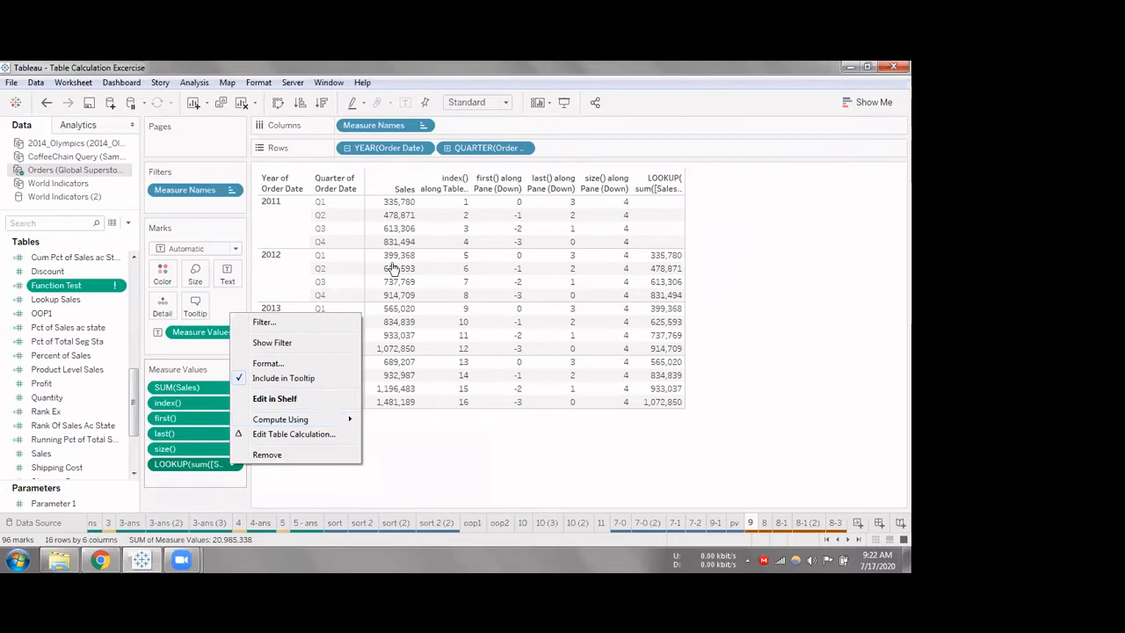
pyautogui.click(392, 381)
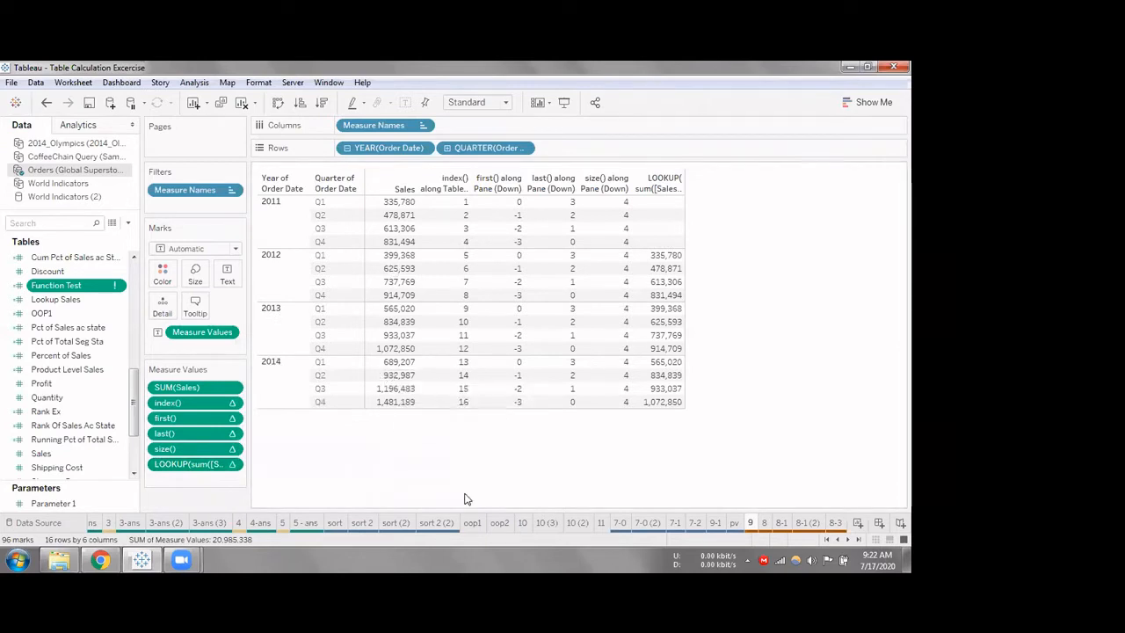
# Go to sheet 8-1 and open the Function Test calculated field for editing
pyautogui.click(765, 523)
pyautogui.click(780, 523)
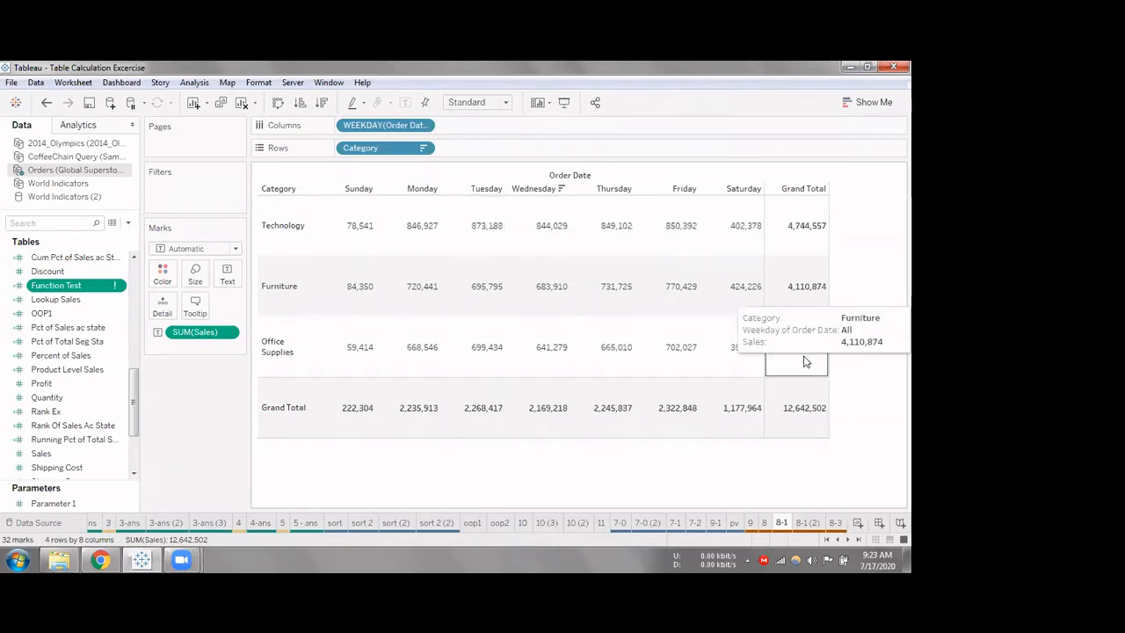
pyautogui.rightClick(85, 289)
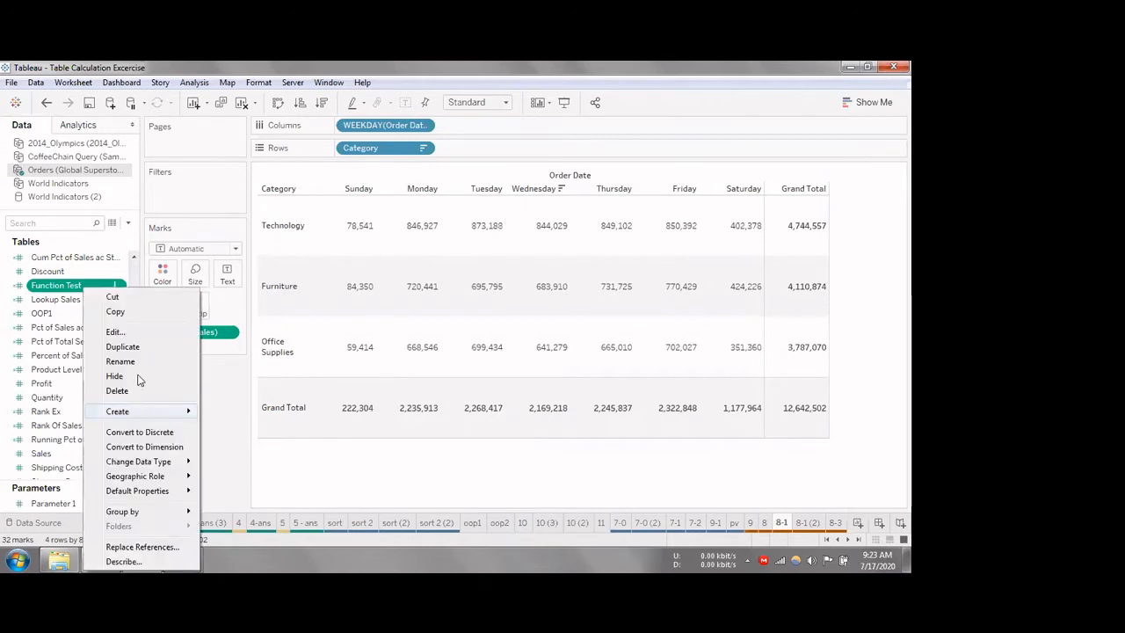
pyautogui.click(138, 330)
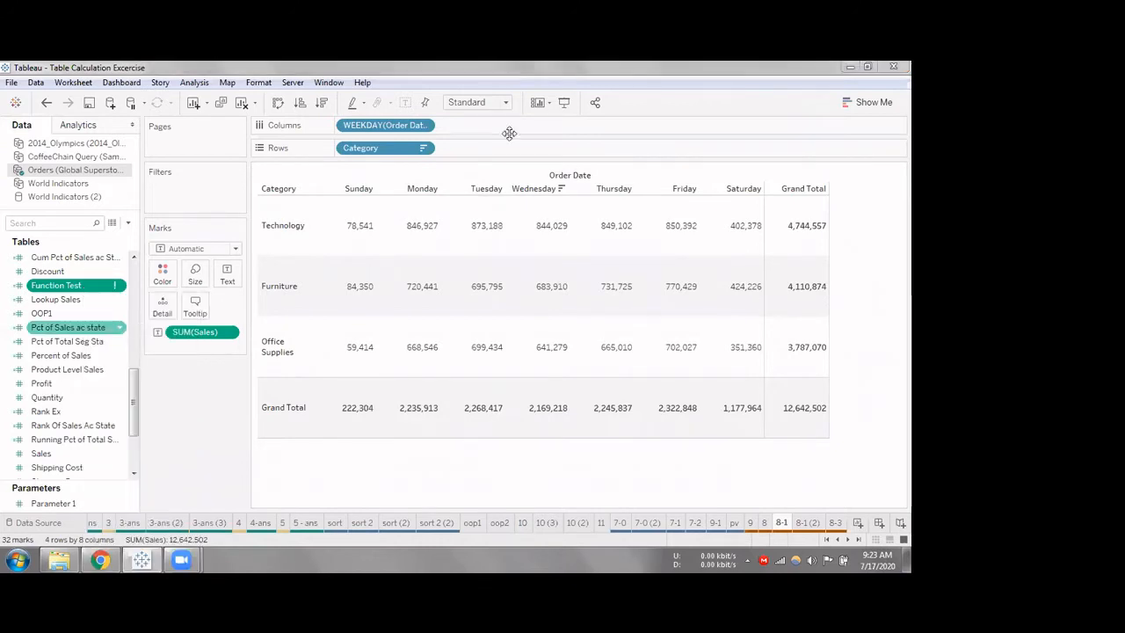
# Limit the calculation editor's function list to Table Calculation functions and show the description of RANK
pyautogui.click(675, 183)
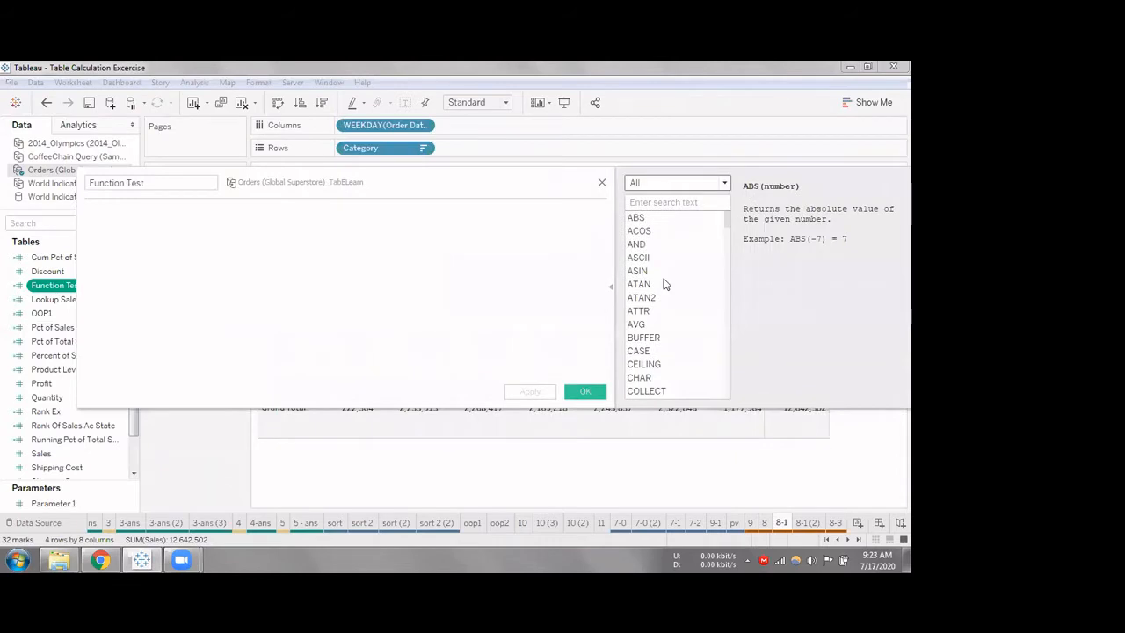
pyautogui.click(672, 288)
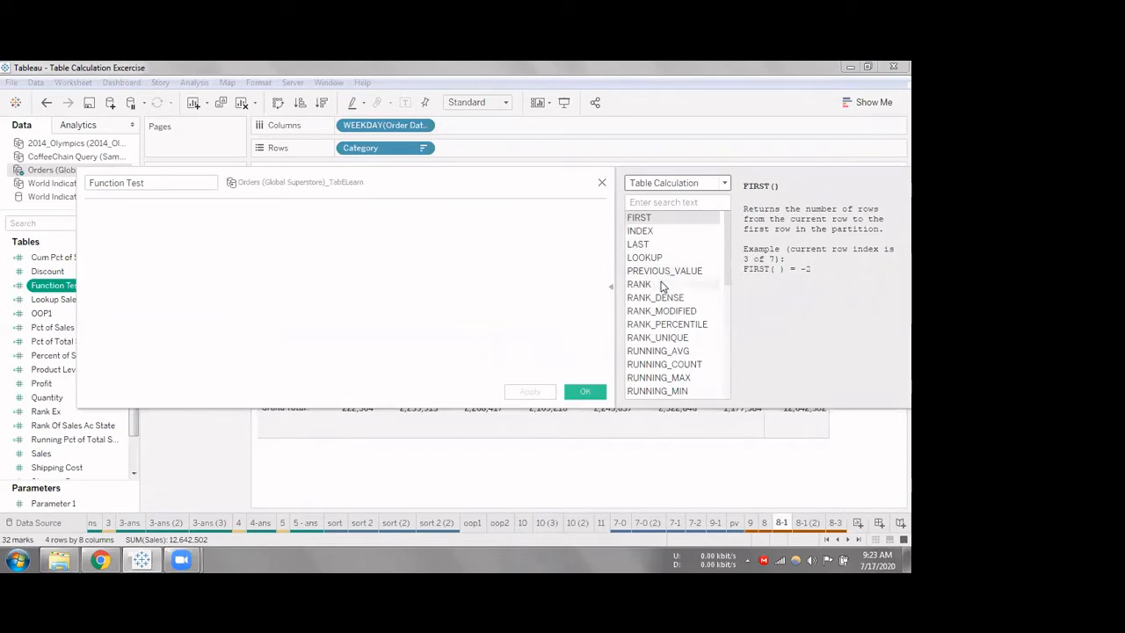
pyautogui.scroll(-1, 662, 287)
pyautogui.moveTo(577, 185); pyautogui.dragTo(588, 239)
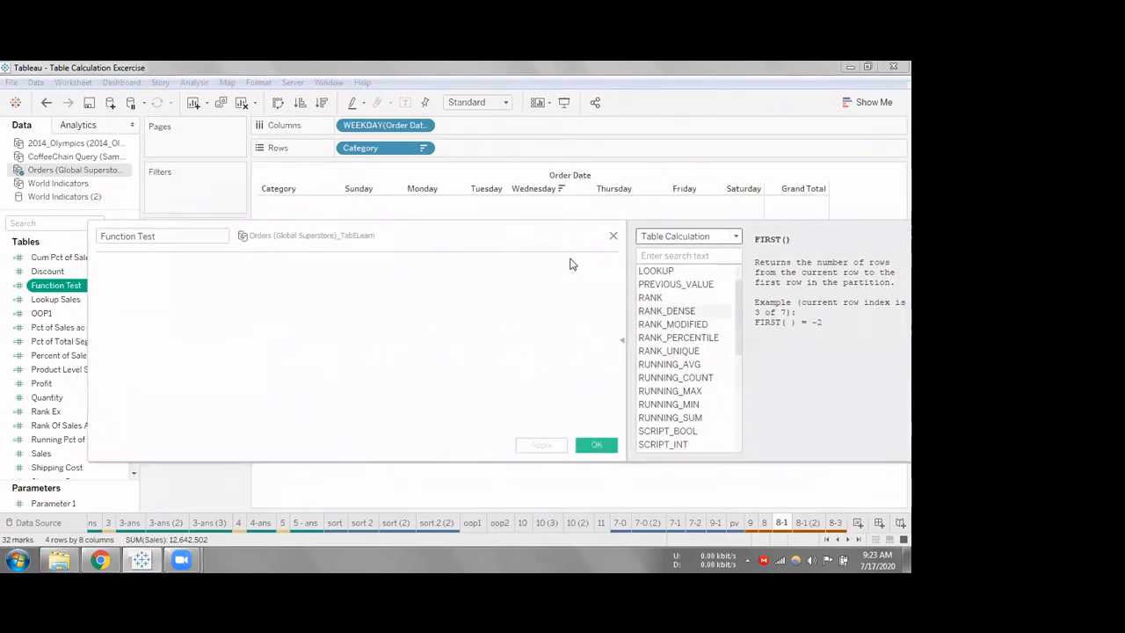
pyautogui.moveTo(557, 246); pyautogui.dragTo(600, 284)
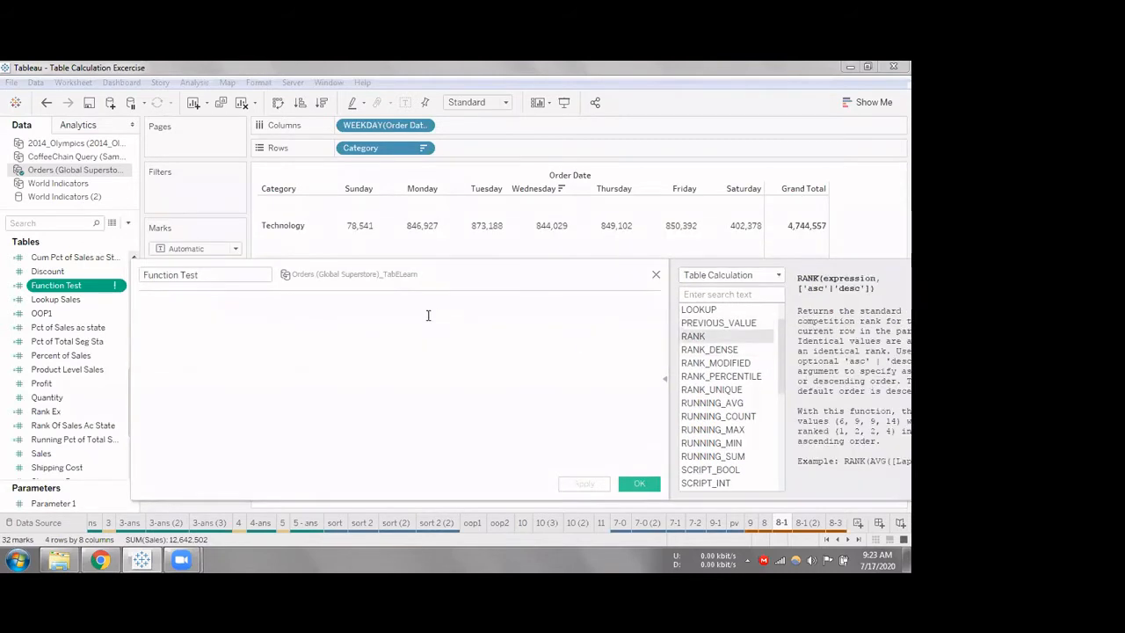
# Enter the formula RANK(SUM([Sales])) in the Function Test calculation
pyautogui.write('Ra')
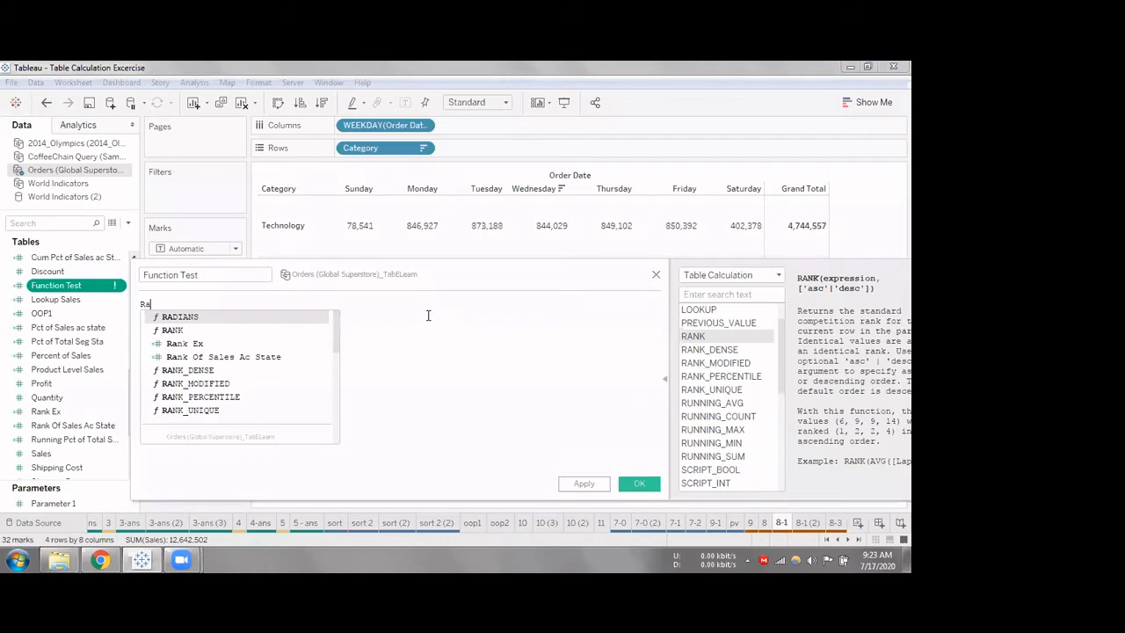
pyautogui.write('ank*')
pyautogui.press('BackSpace')
pyautogui.press('BackSpace')
pyautogui.press('BackSpace')
pyautogui.press('BackSpace')
pyautogui.press('BackSpace')
pyautogui.press('BackSpace')
pyautogui.write('RANK(')
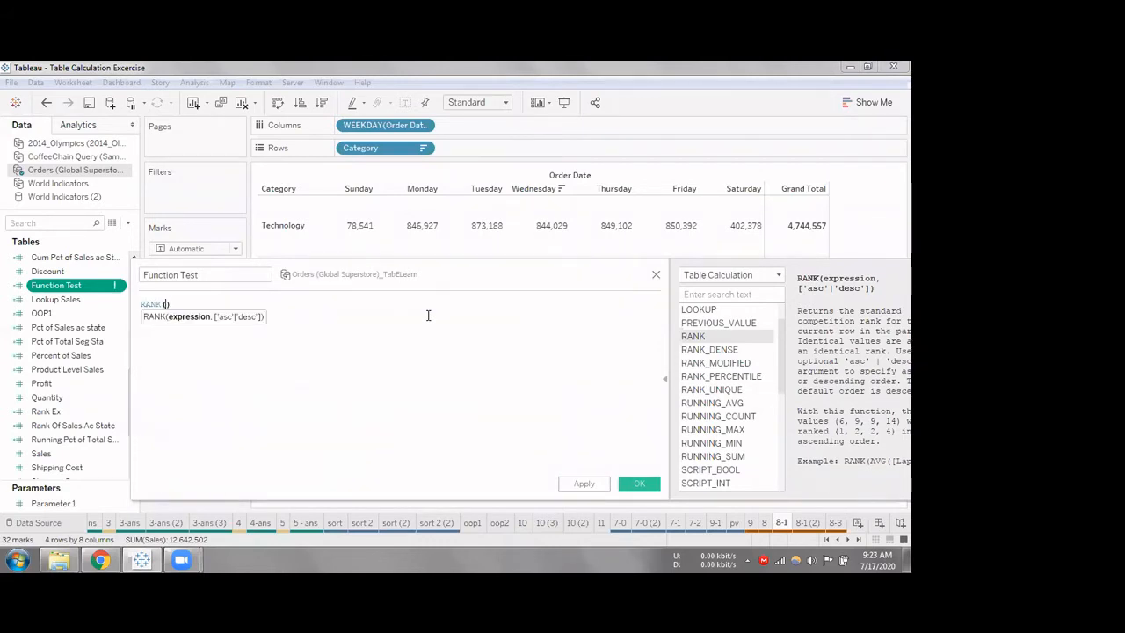
pyautogui.write('SU')
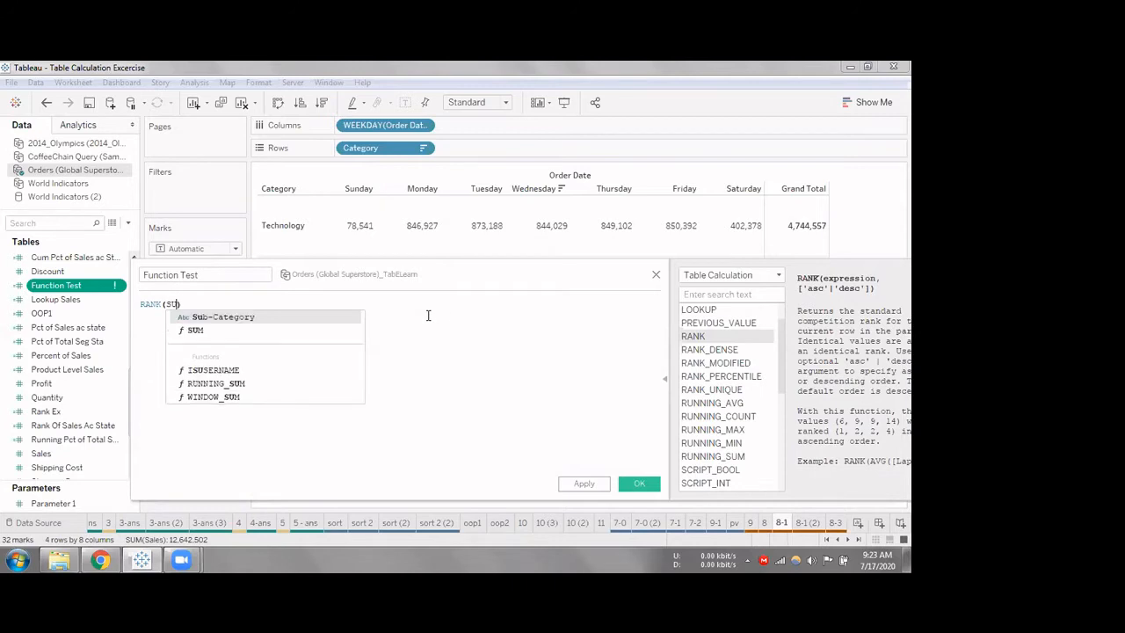
pyautogui.write('M')
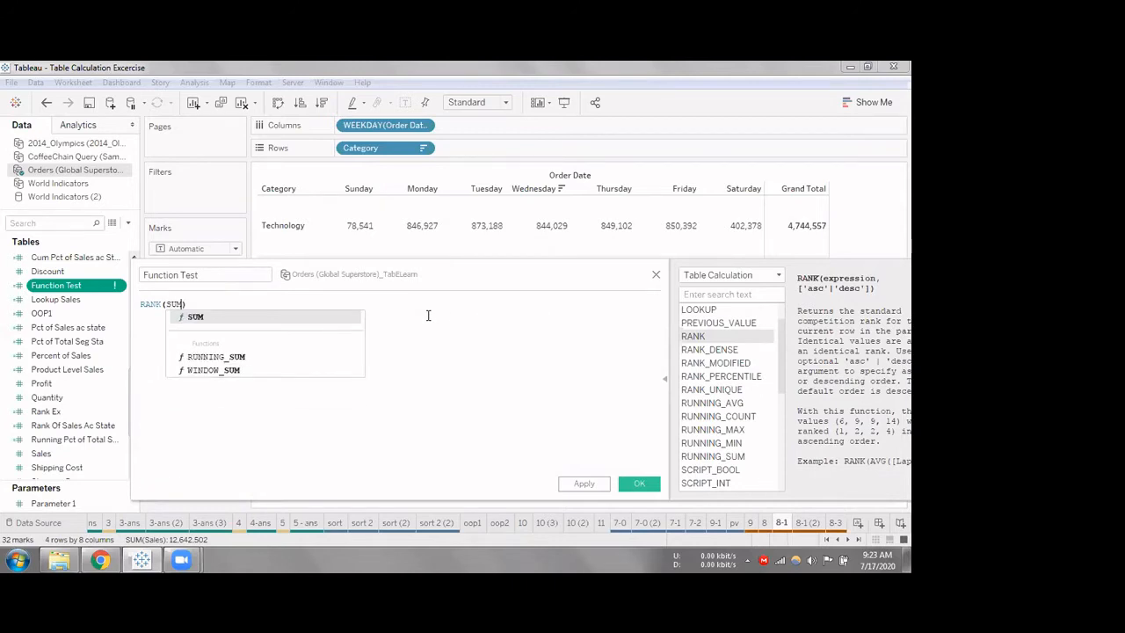
pyautogui.write('([Sales]))')
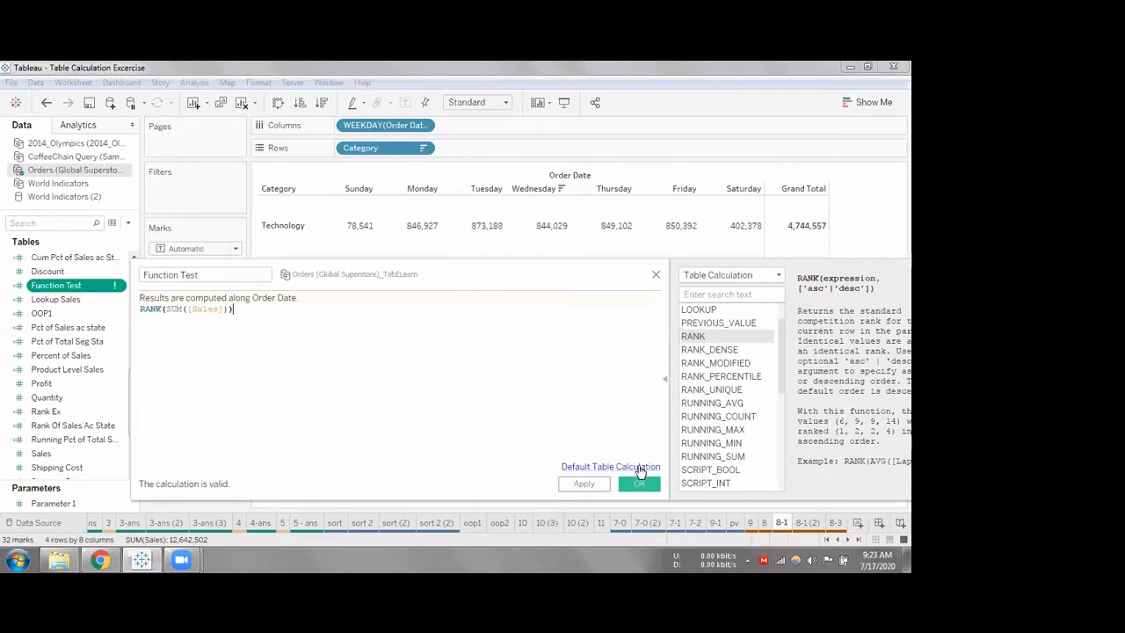
# Review the default table calculation settings, keep Compute using on Order Date at the Deepest level, and save the Function Test field
pyautogui.moveTo(550, 288); pyautogui.dragTo(582, 320)
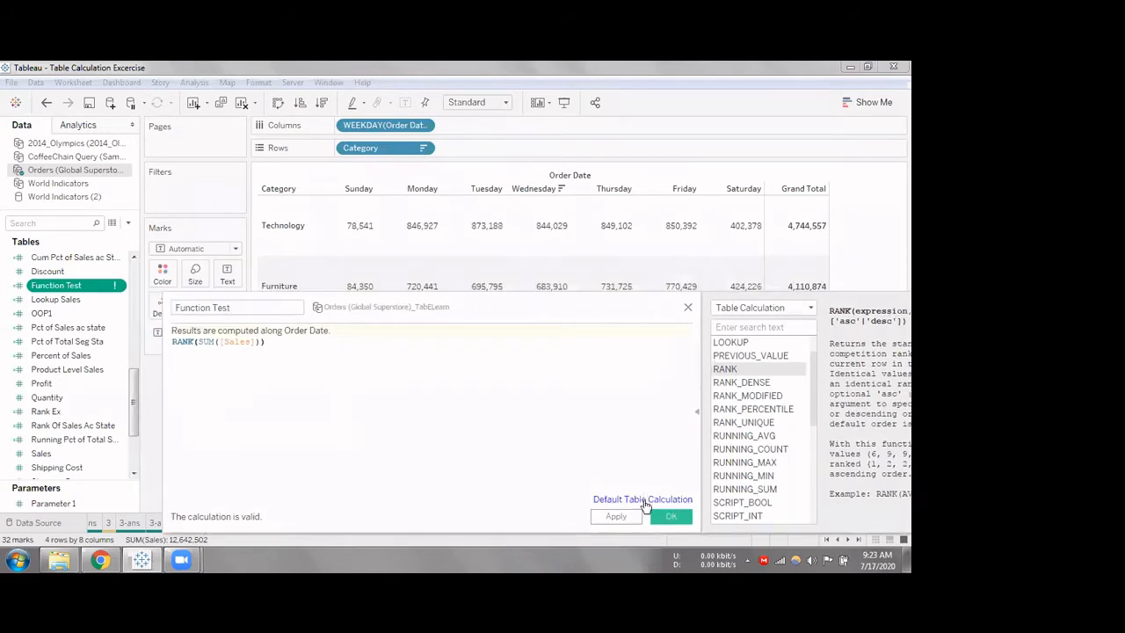
pyautogui.click(646, 505)
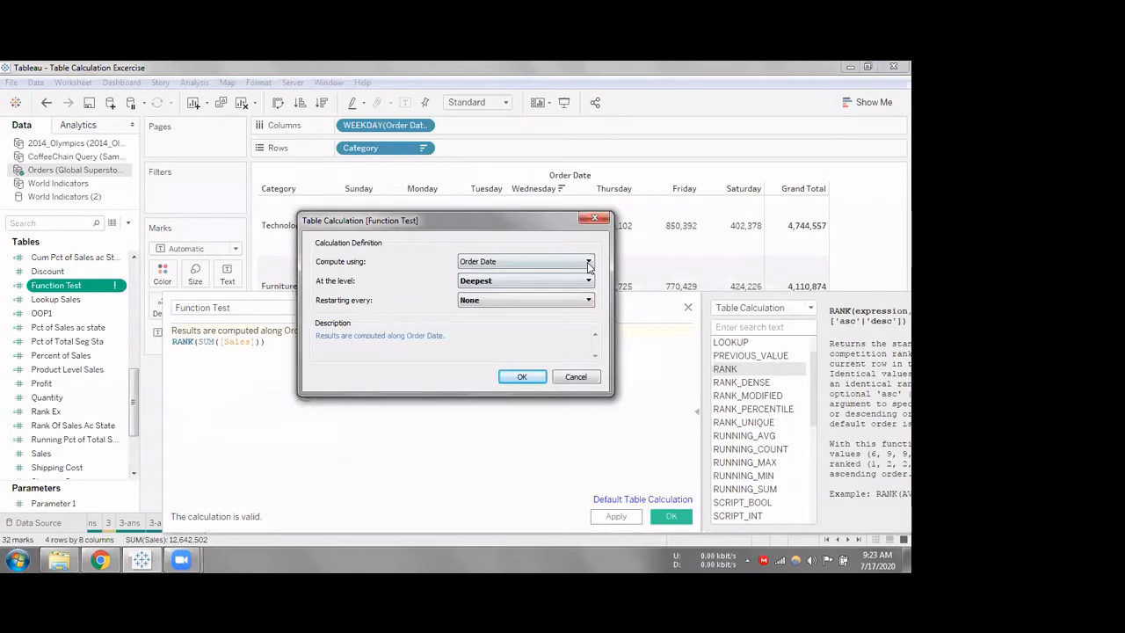
pyautogui.moveTo(528, 223); pyautogui.dragTo(588, 262)
pyautogui.click(644, 255)
pyautogui.moveTo(484, 324); pyautogui.dragTo(375, 334)
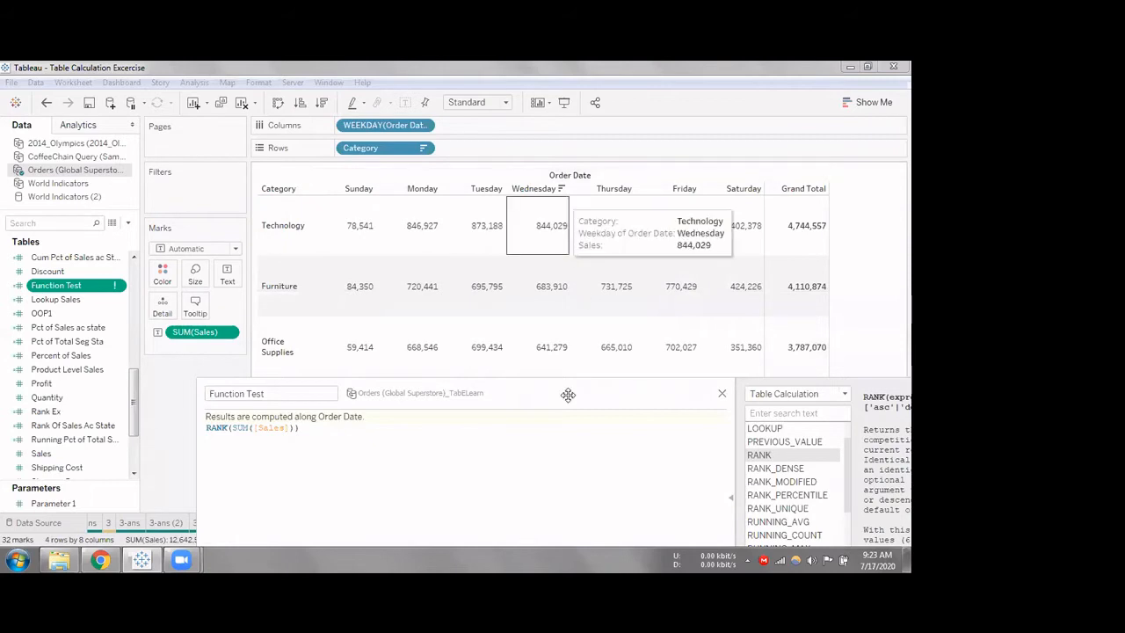
pyautogui.moveTo(567, 394); pyautogui.dragTo(569, 259)
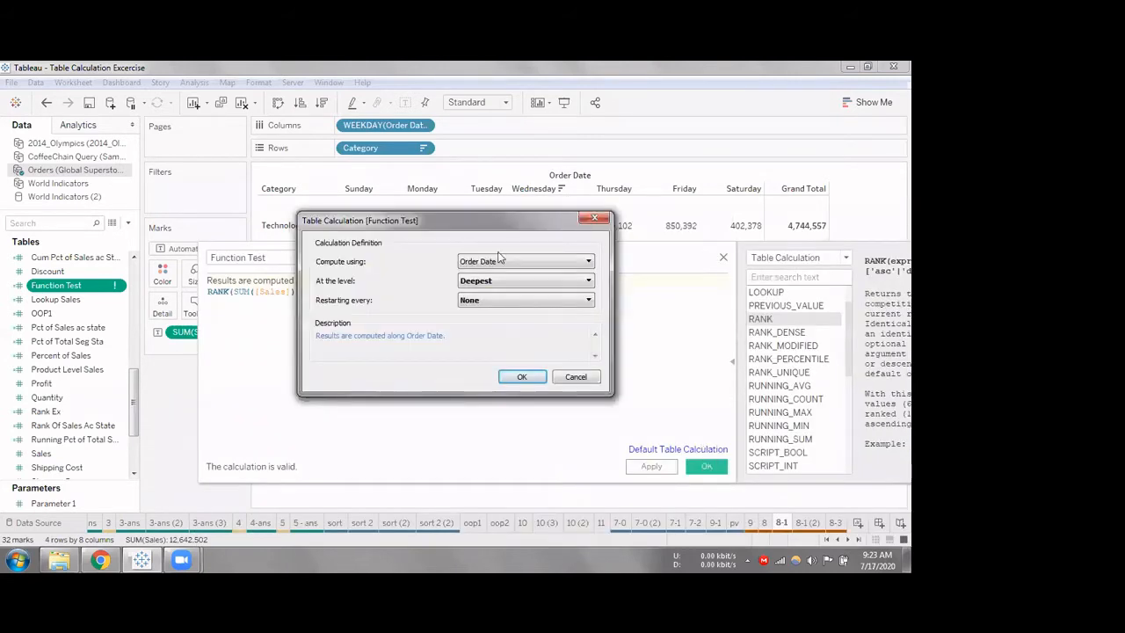
pyautogui.moveTo(490, 221); pyautogui.dragTo(672, 202)
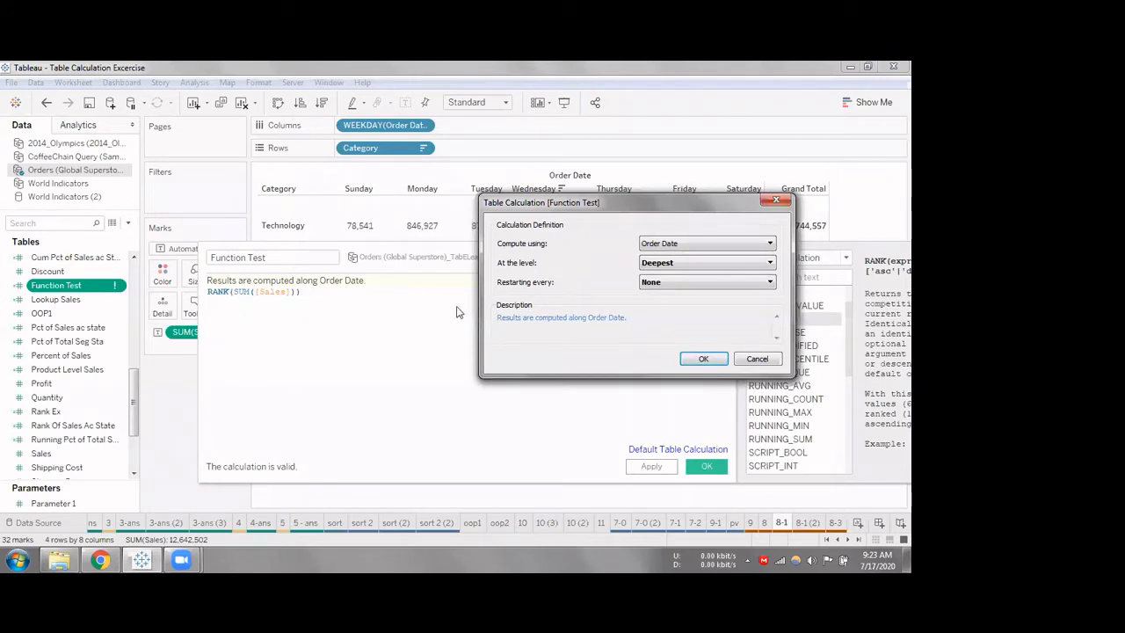
pyautogui.click(666, 245)
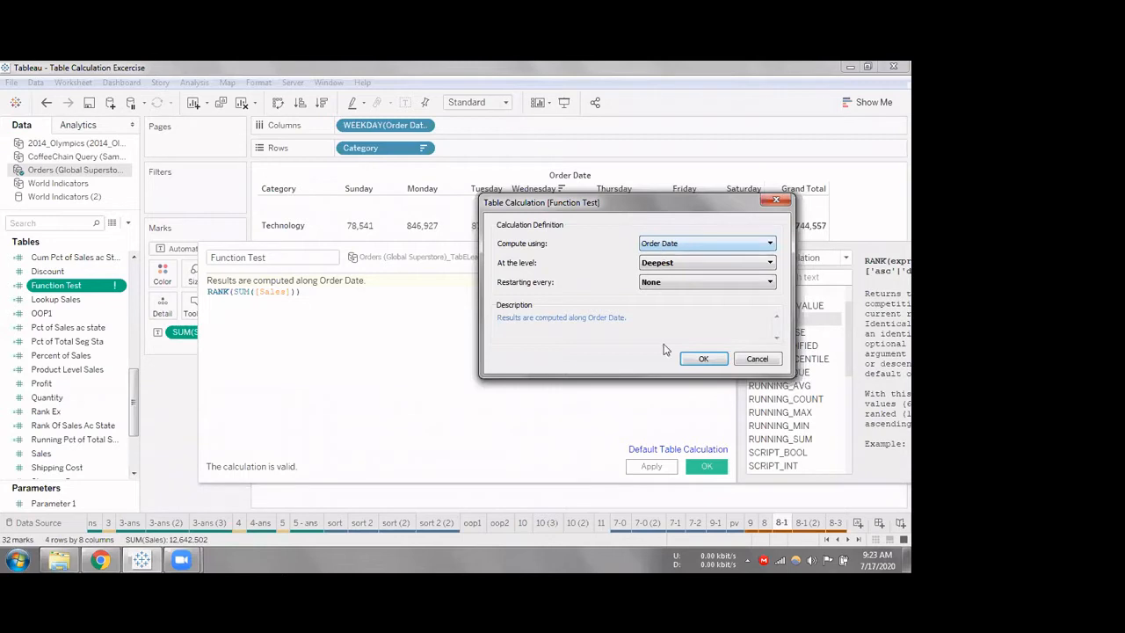
pyautogui.click(711, 227)
pyautogui.moveTo(624, 202); pyautogui.dragTo(600, 315)
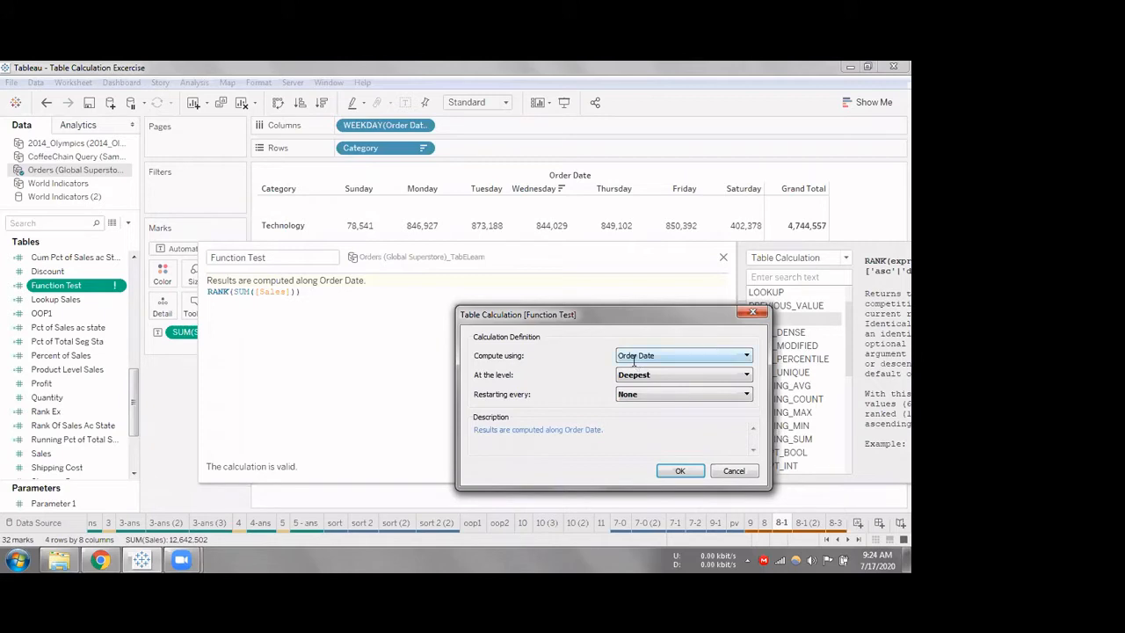
pyautogui.click(678, 472)
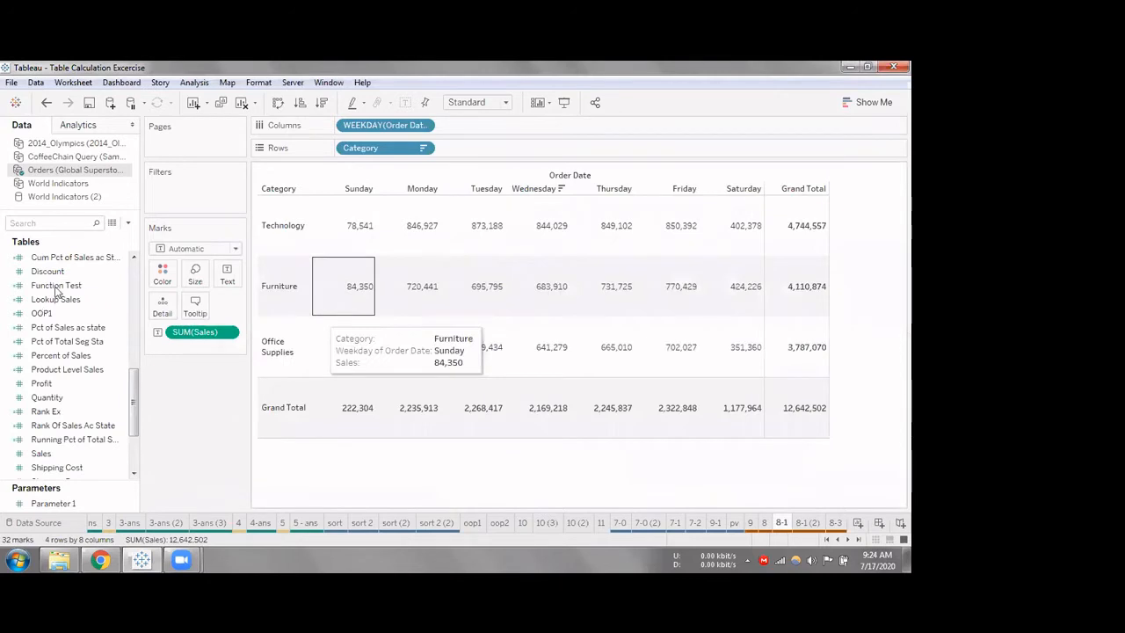
# Add the Function Test field to the table as text alongside the Sales values
pyautogui.moveTo(55, 286); pyautogui.dragTo(233, 273)
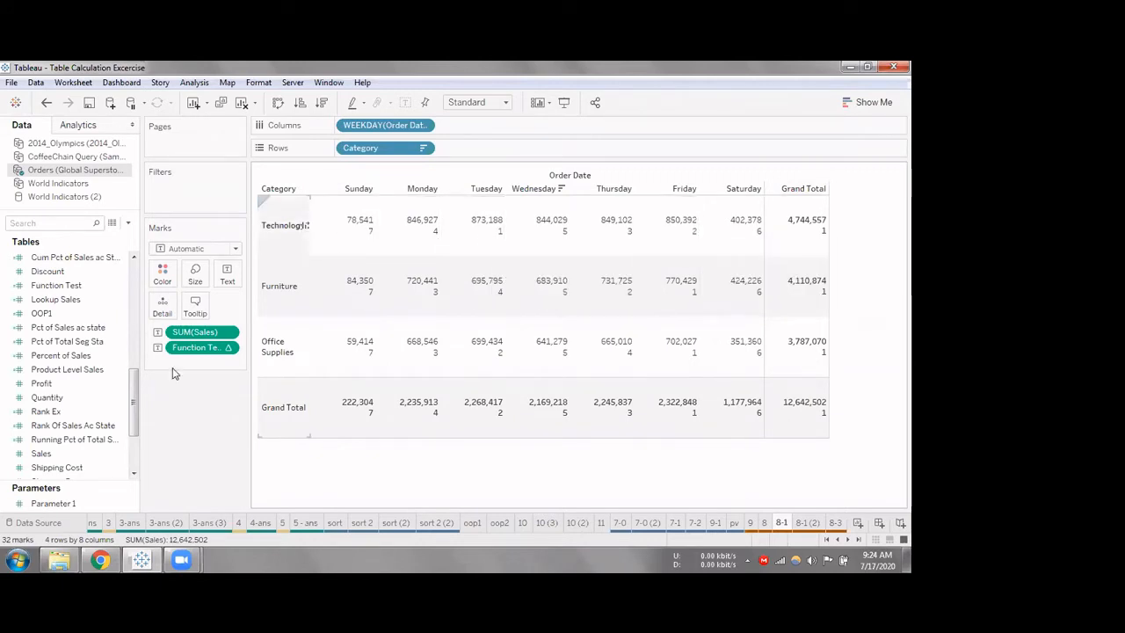
# Reopen the Function Test calculation, limit its function list to Table Calculation, and show the full RANK_DENSE description in an enlarged editor
pyautogui.click(80, 342)
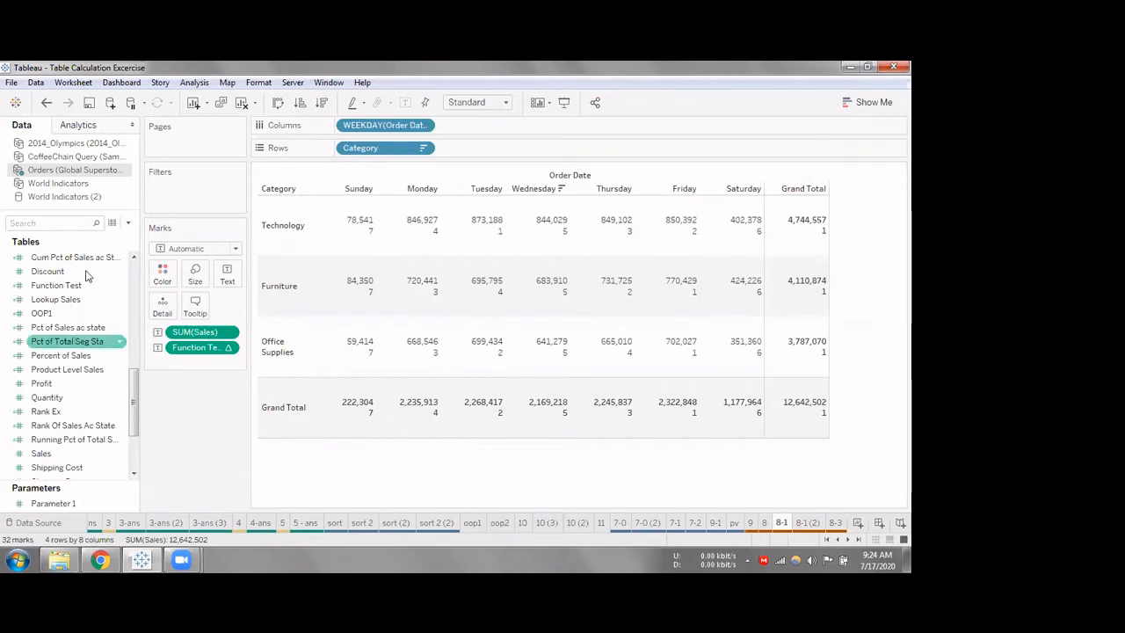
pyautogui.rightClick(86, 285)
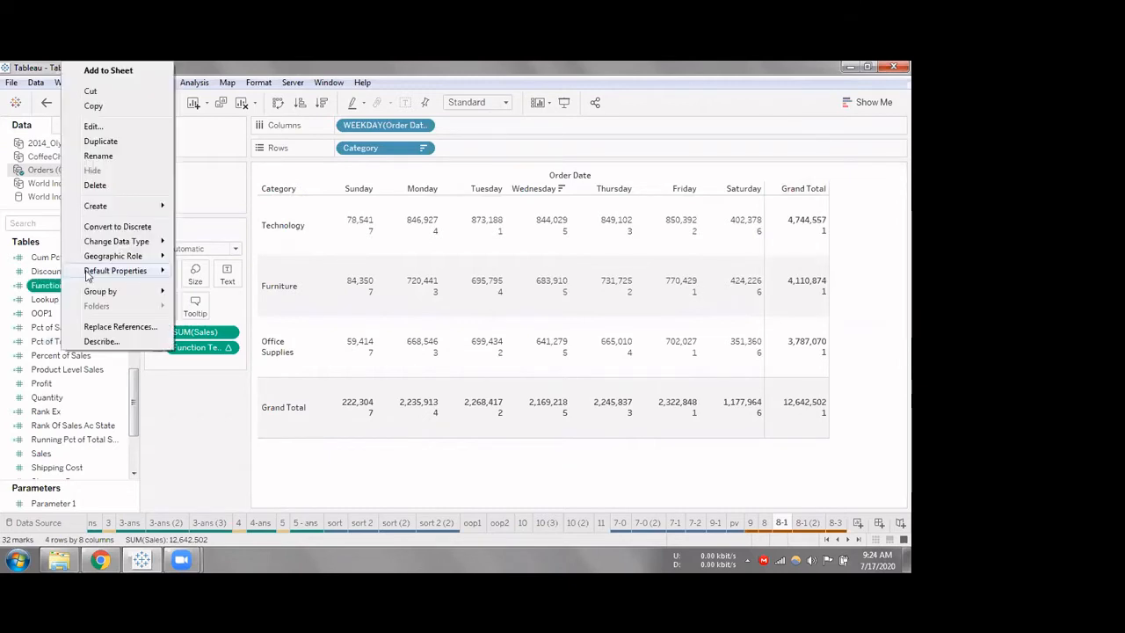
pyautogui.click(91, 127)
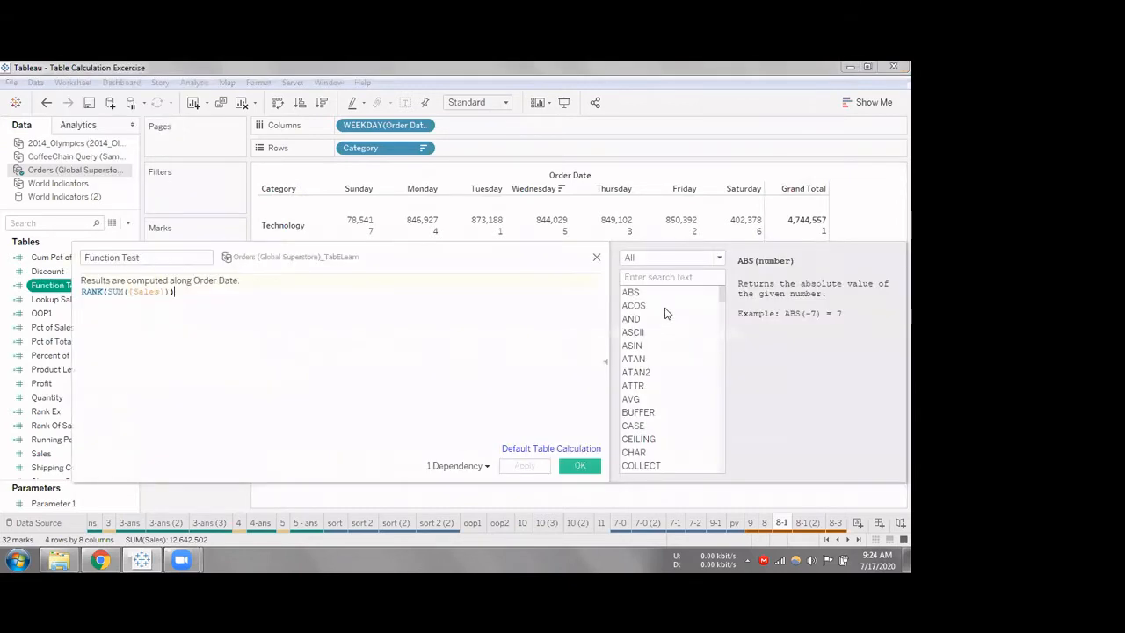
pyautogui.click(681, 258)
pyautogui.click(666, 362)
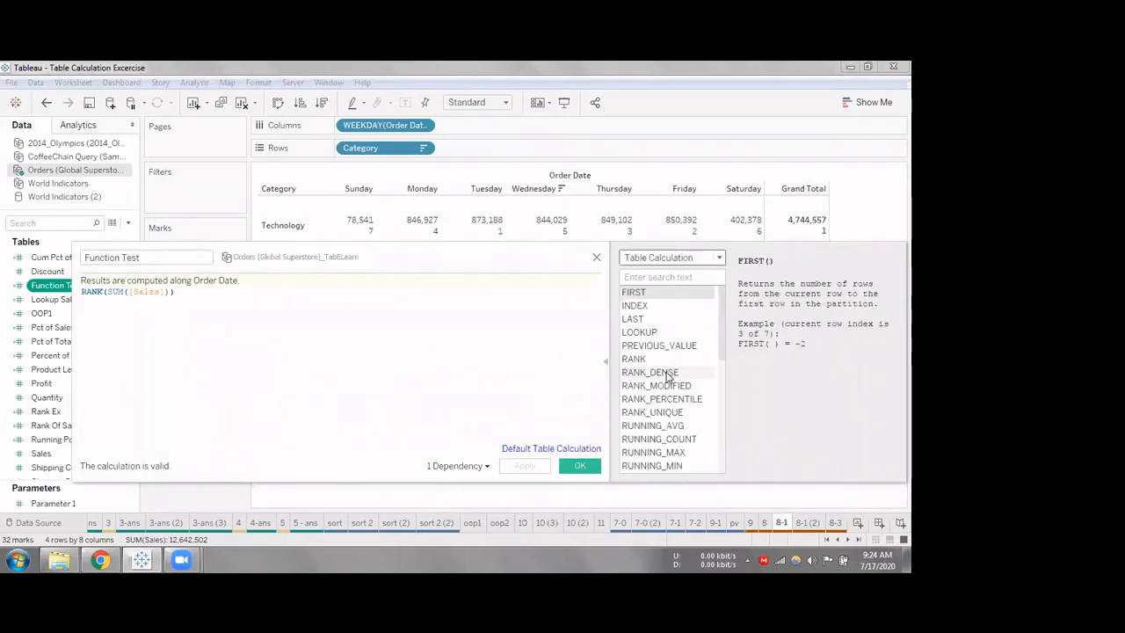
pyautogui.scroll(-1, 672, 351)
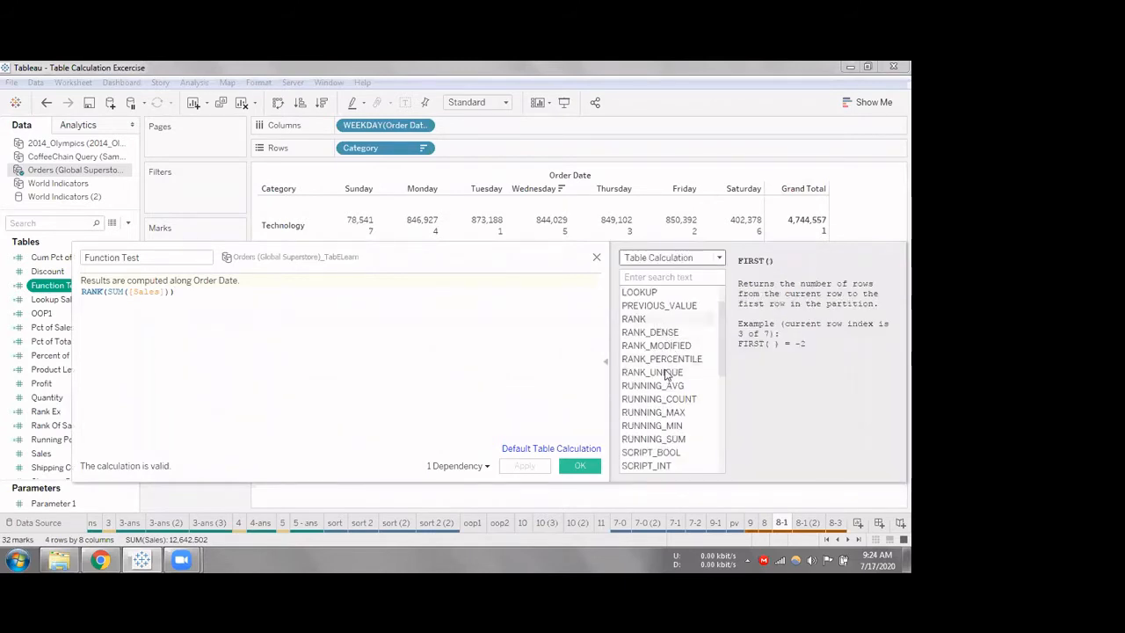
pyautogui.click(654, 319)
pyautogui.click(657, 334)
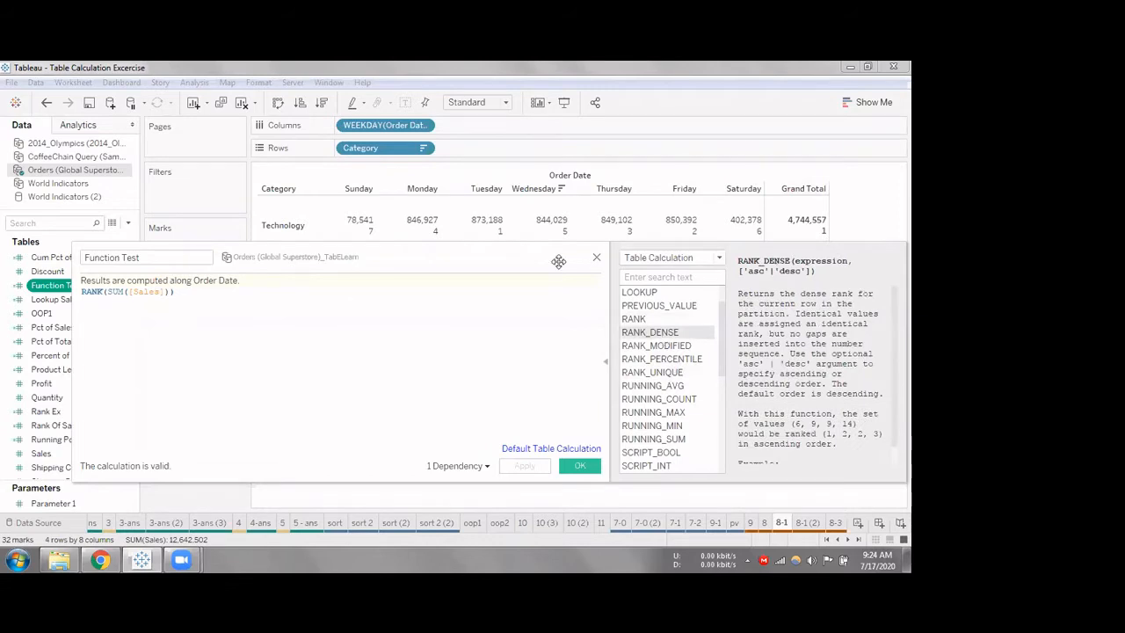
pyautogui.moveTo(559, 262); pyautogui.dragTo(519, 156)
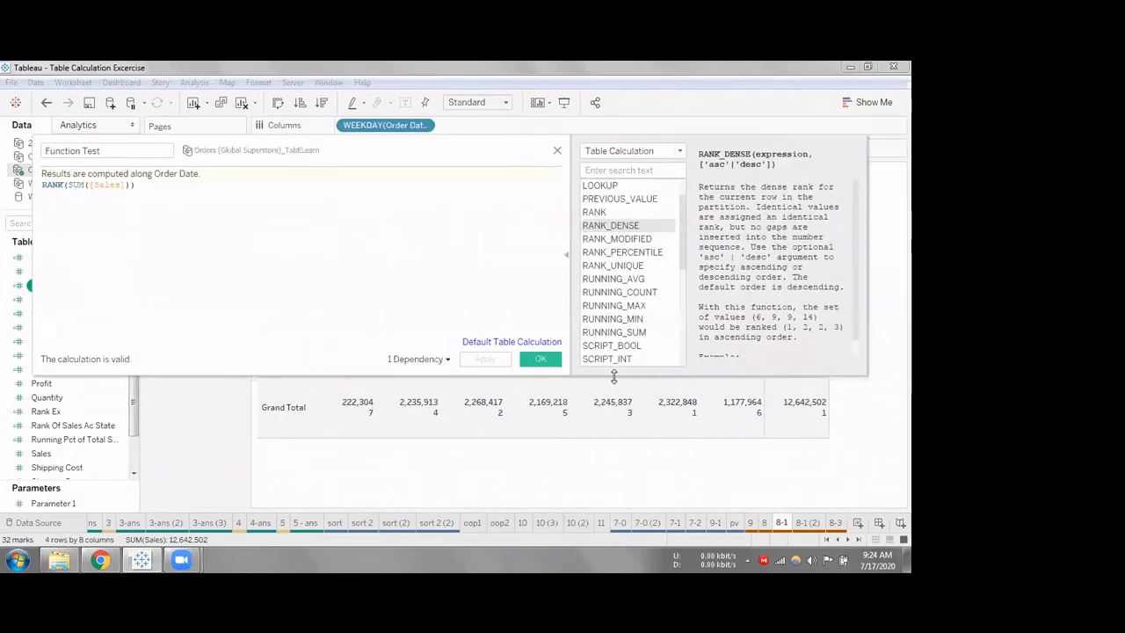
pyautogui.moveTo(614, 380); pyautogui.dragTo(623, 464)
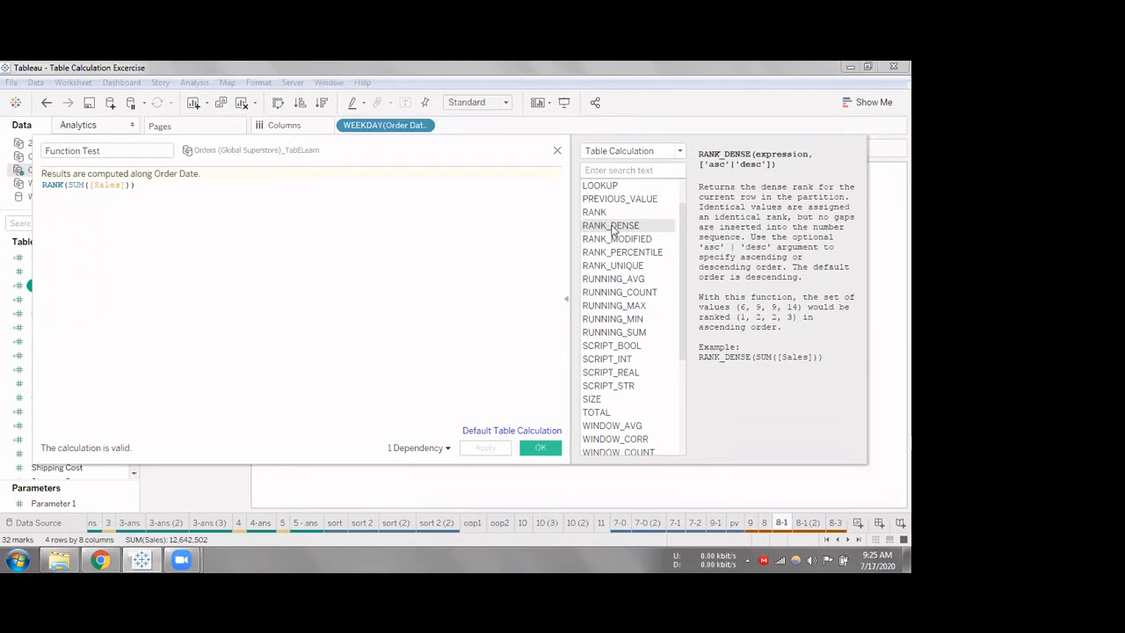
# Compare the descriptions of RANK, RANK_MODIFIED, RANK_PERCENTILE and RANK_UNIQUE in the function list
pyautogui.press('Up')
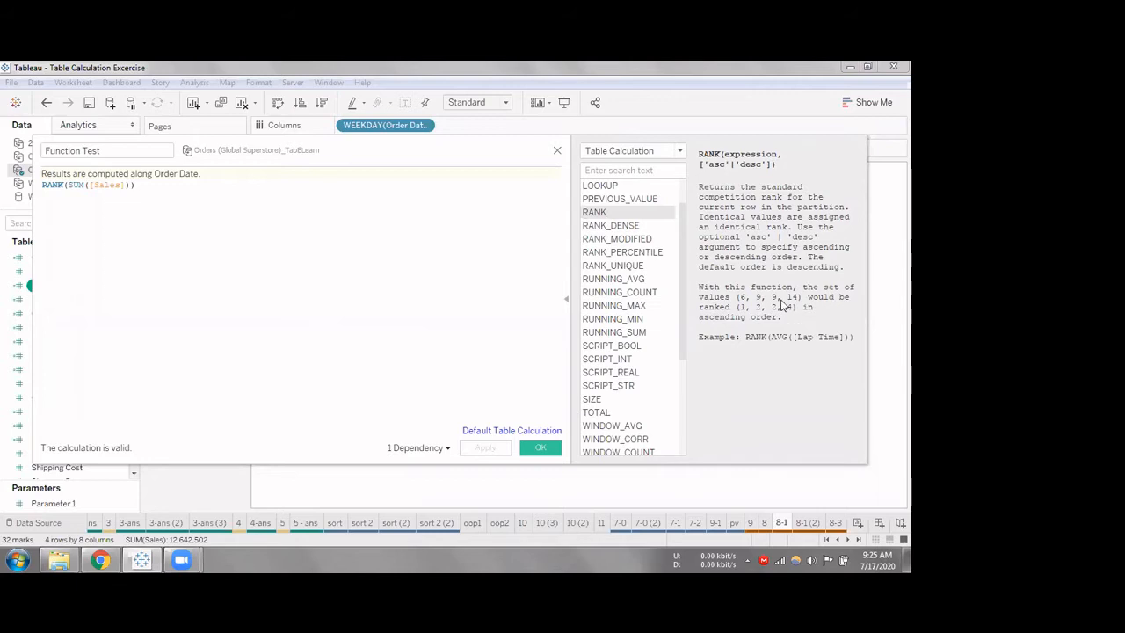
pyautogui.click(617, 239)
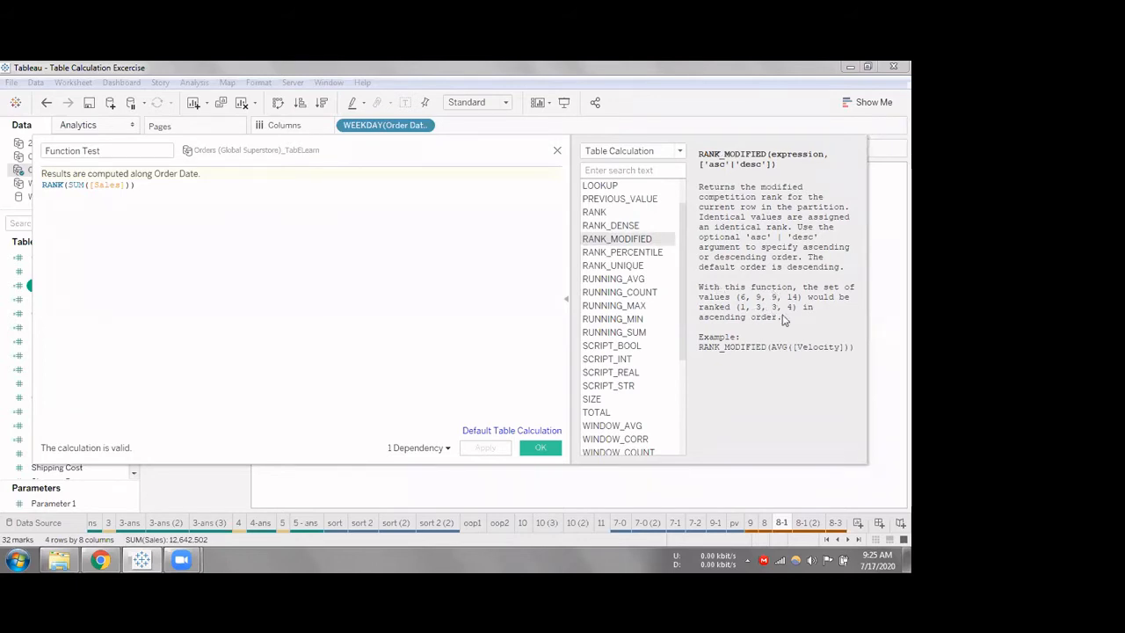
pyautogui.click(631, 253)
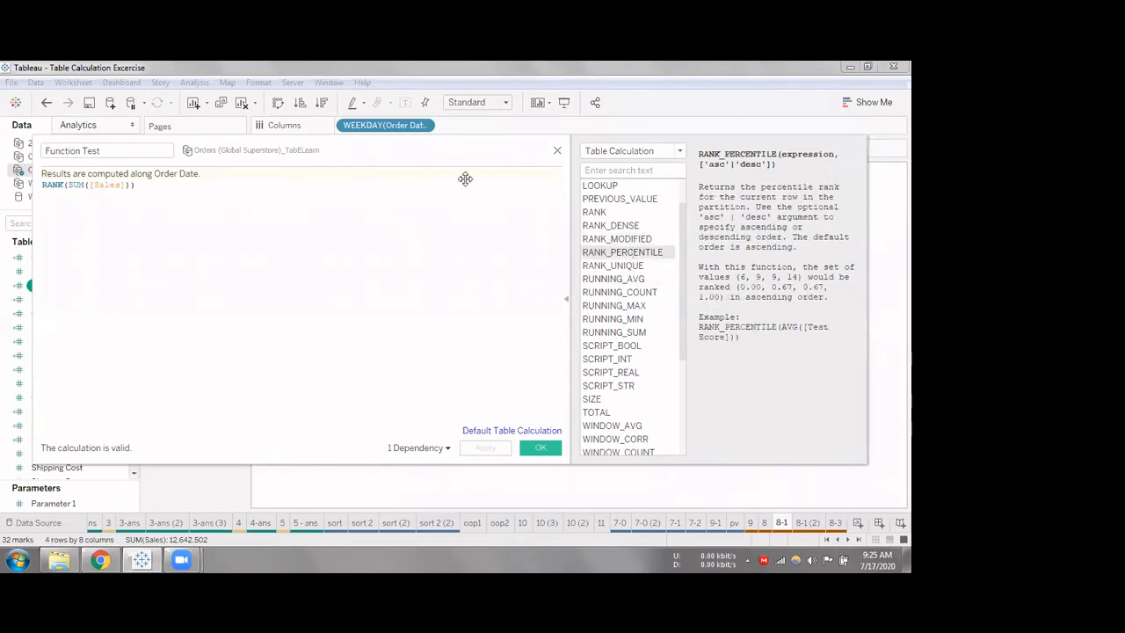
pyautogui.moveTo(465, 178); pyautogui.dragTo(477, 198)
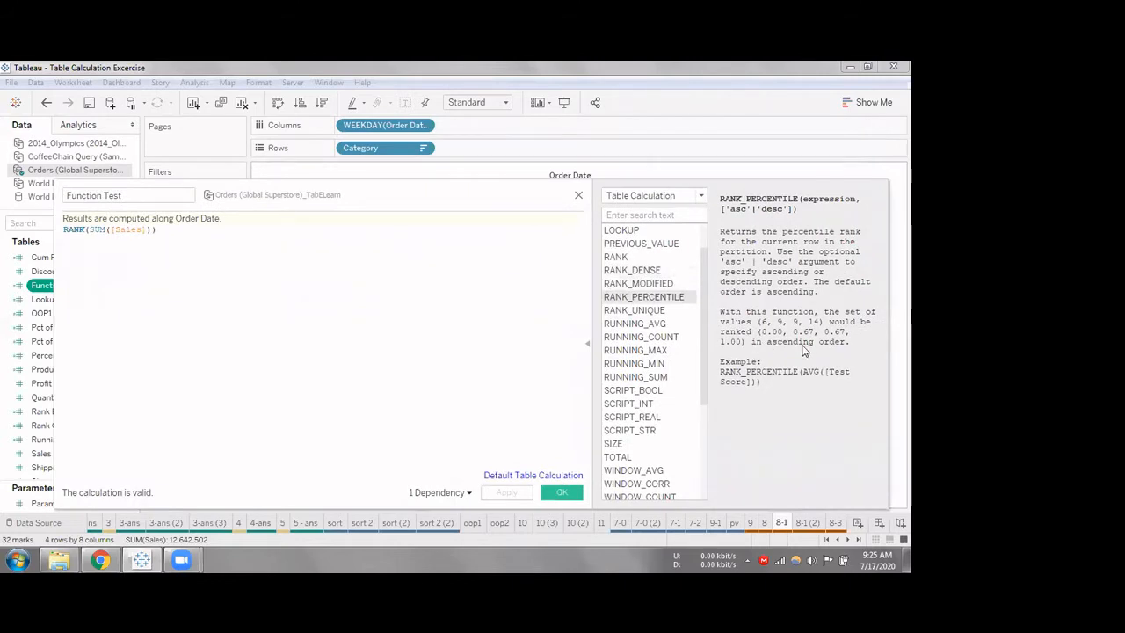
pyautogui.click(639, 315)
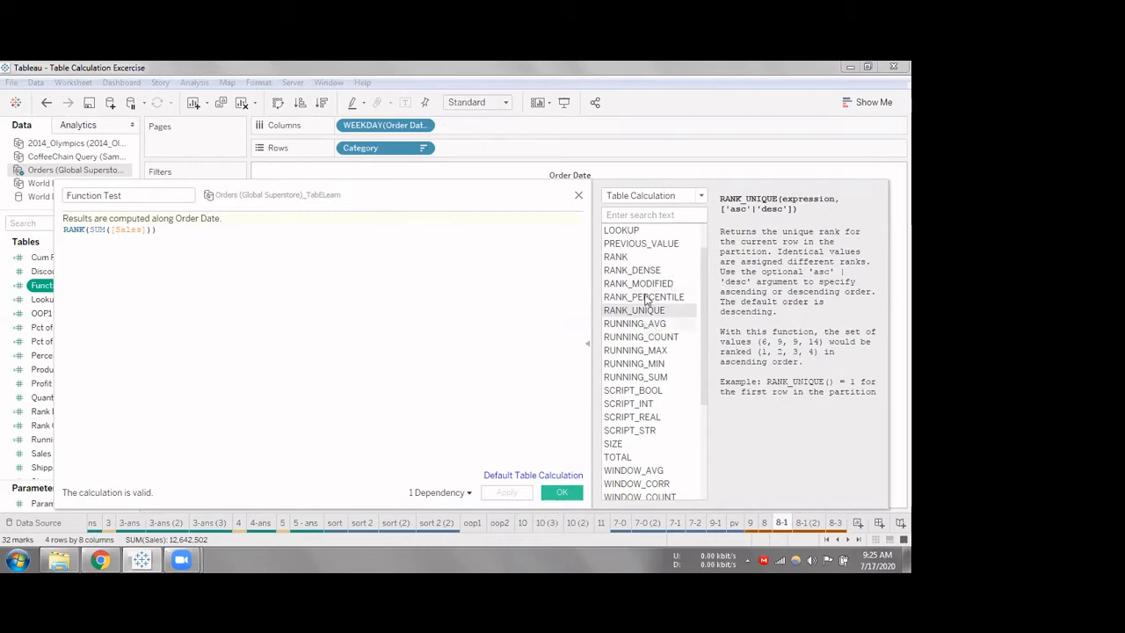
# Go through the RUNNING function descriptions from RUNNING_AVG to RUNNING_SUM, and close the calculation editor without changes
pyautogui.scroll(1, 646, 312)
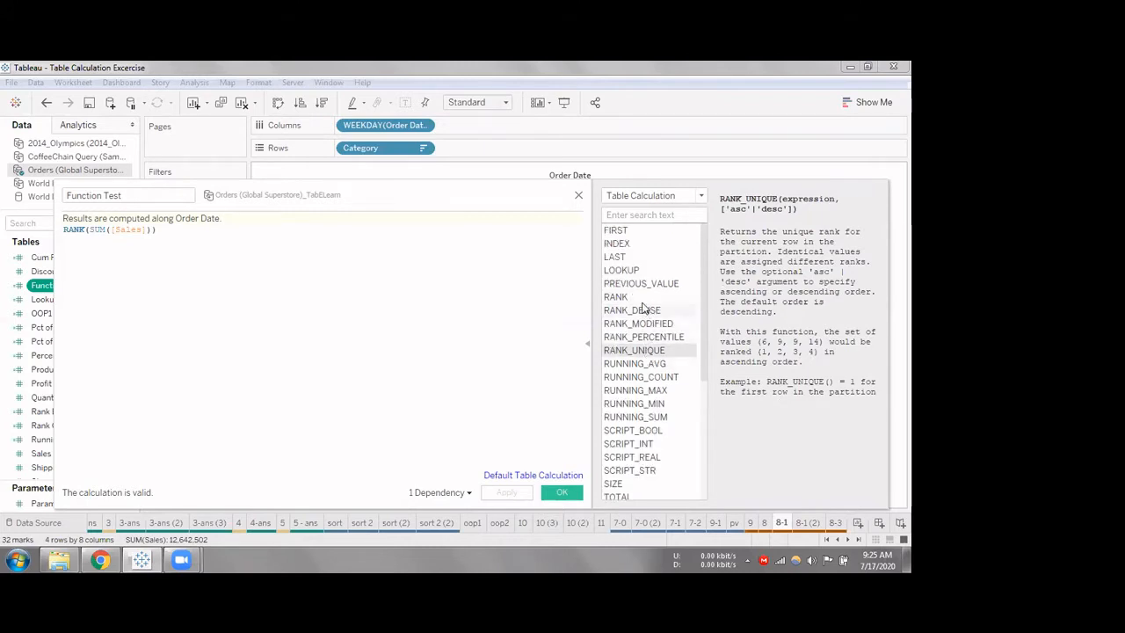
pyautogui.scroll(-2, 646, 312)
pyautogui.press('Down')
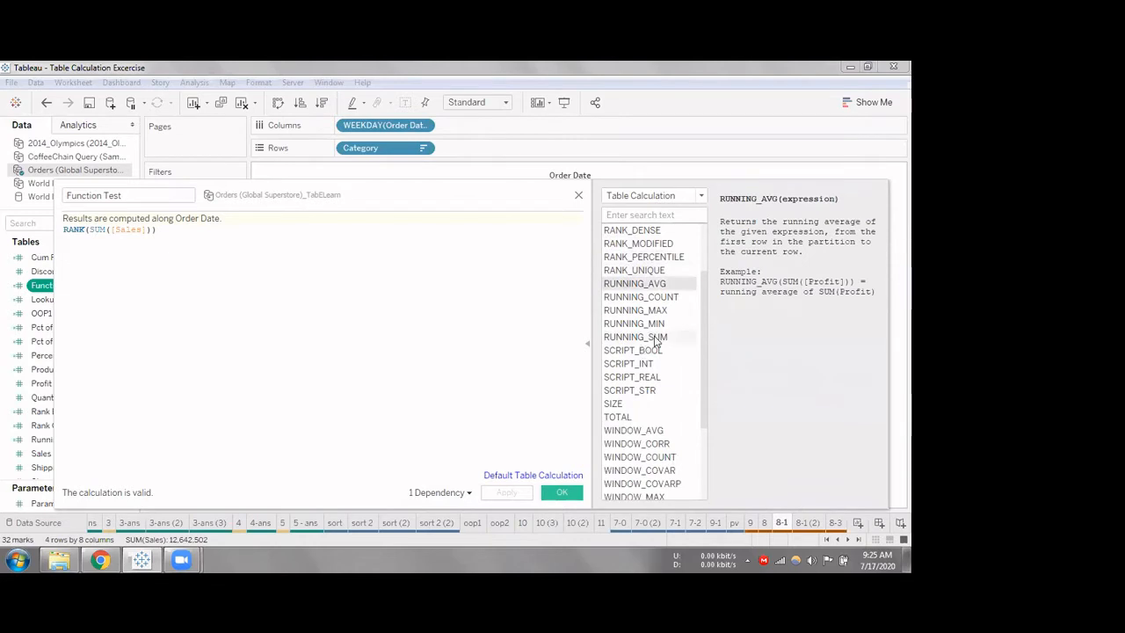
pyautogui.press('Down')
pyautogui.press('Down')
pyautogui.press('Down')
pyautogui.press('Down')
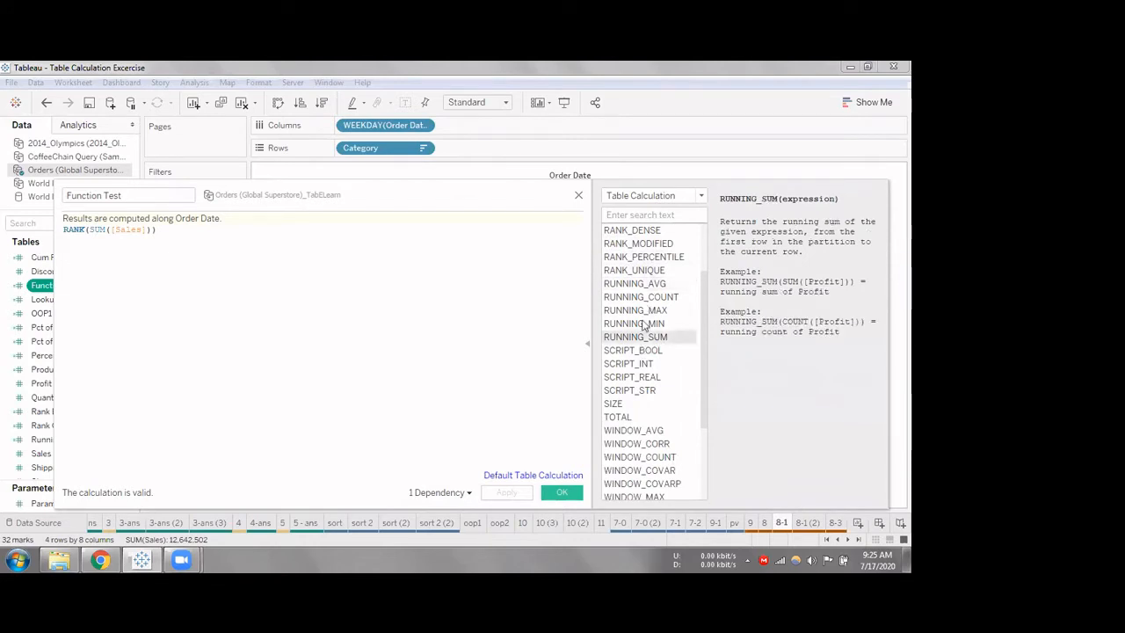
pyautogui.click(578, 198)
# Replace the Function Test formula with running_sum(sum([Sales])), keep Compute using on Order Date at the Deepest level, and save the field
pyautogui.rightClick(84, 286)
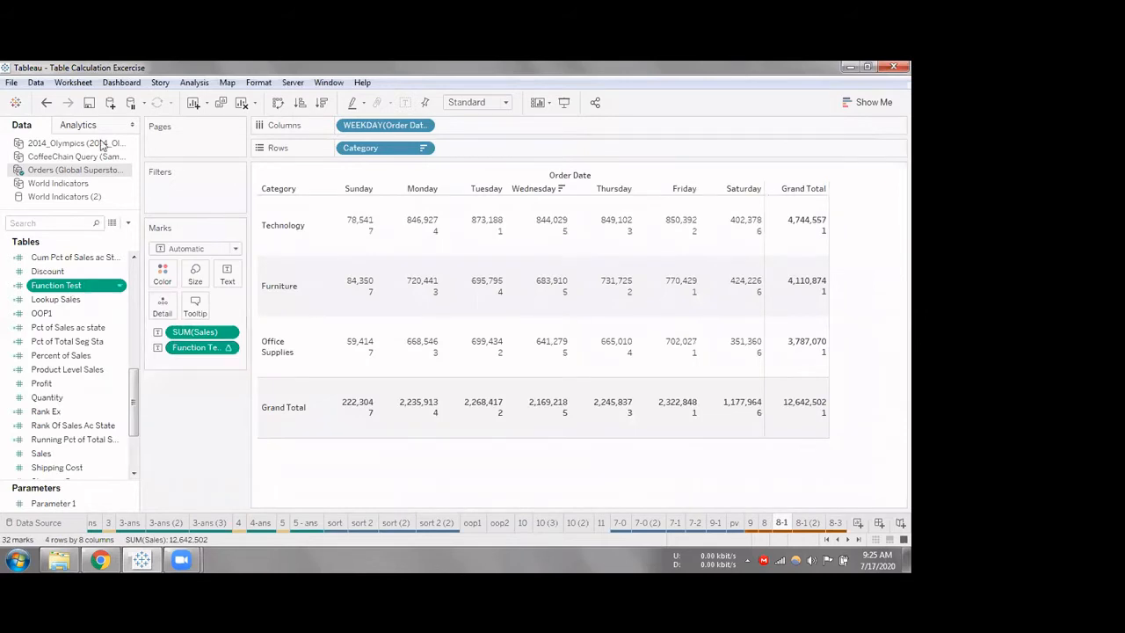
pyautogui.click(100, 129)
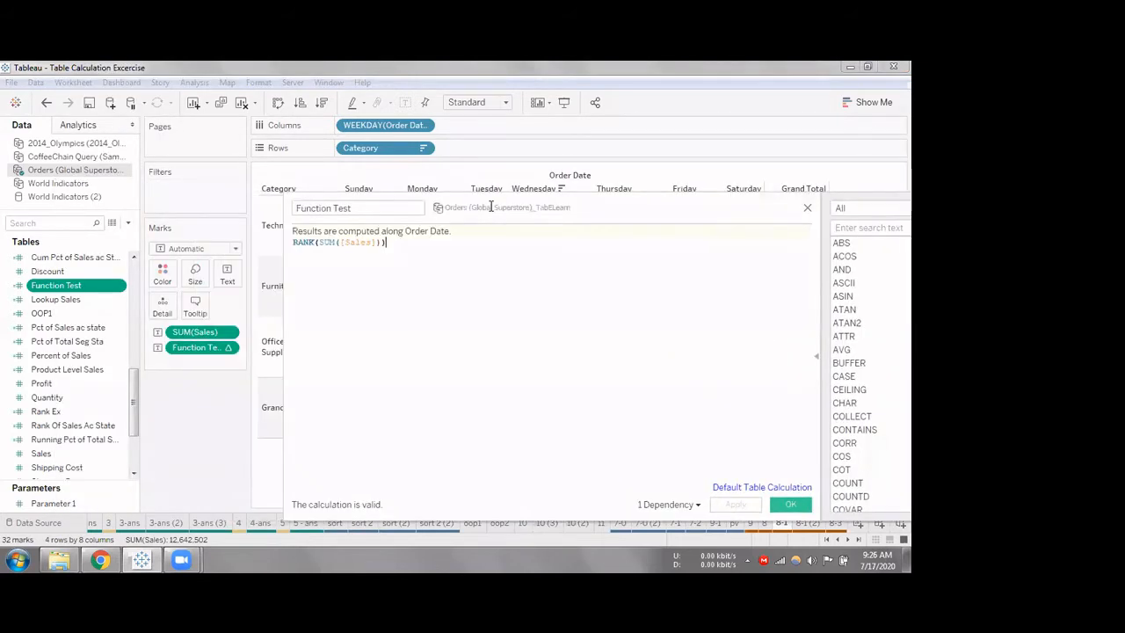
pyautogui.hotkey('ctrl', 'a')
pyautogui.write('RA')
pyautogui.press('BackSpace')
pyautogui.press('BackSpace')
pyautogui.write('runn')
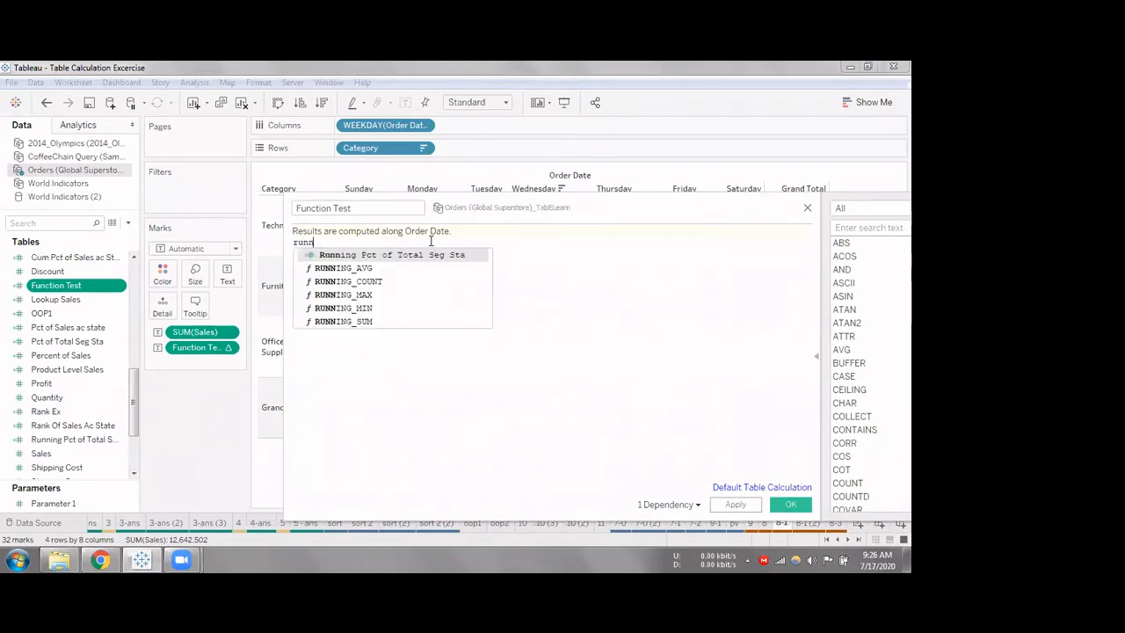
pyautogui.write('ing_')
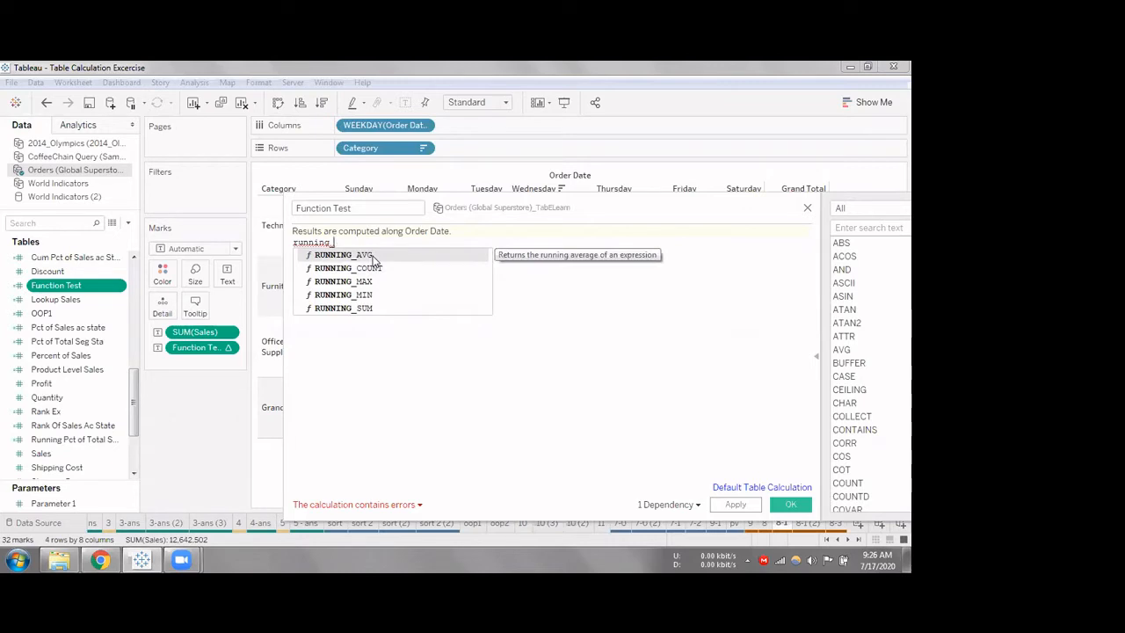
pyautogui.write('sum')
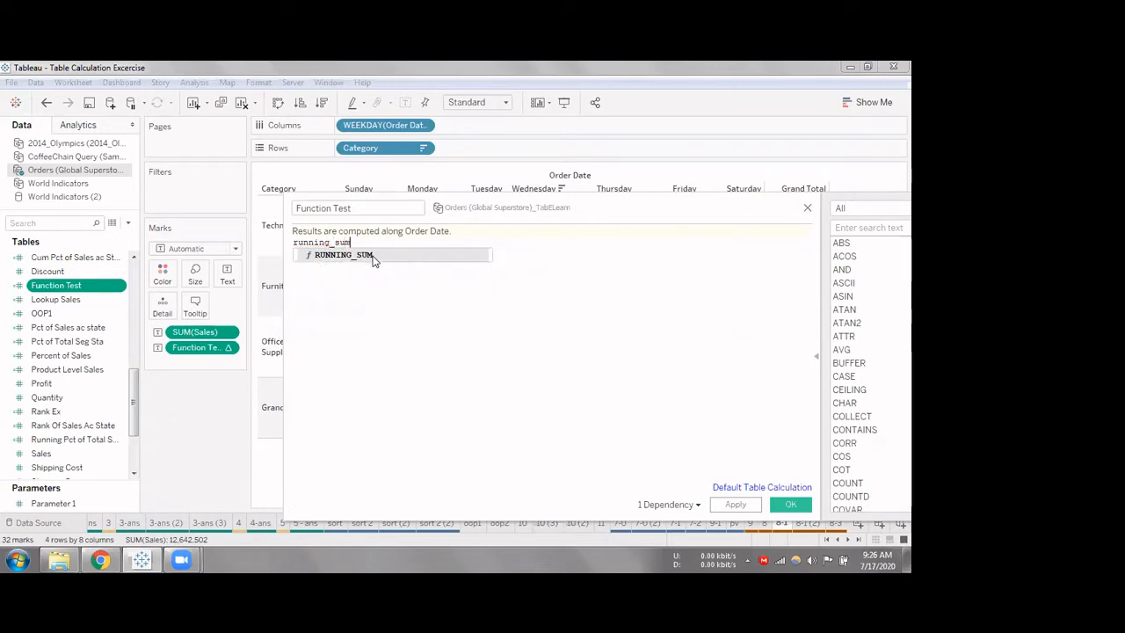
pyautogui.write('(sum(')
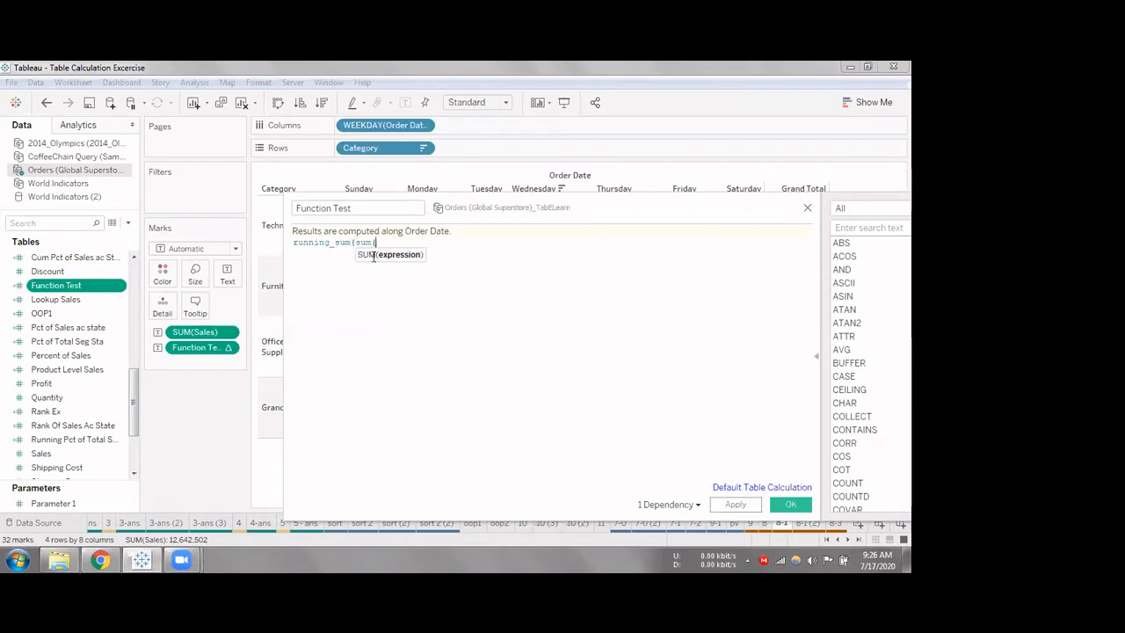
pyautogui.write('[Sales])')
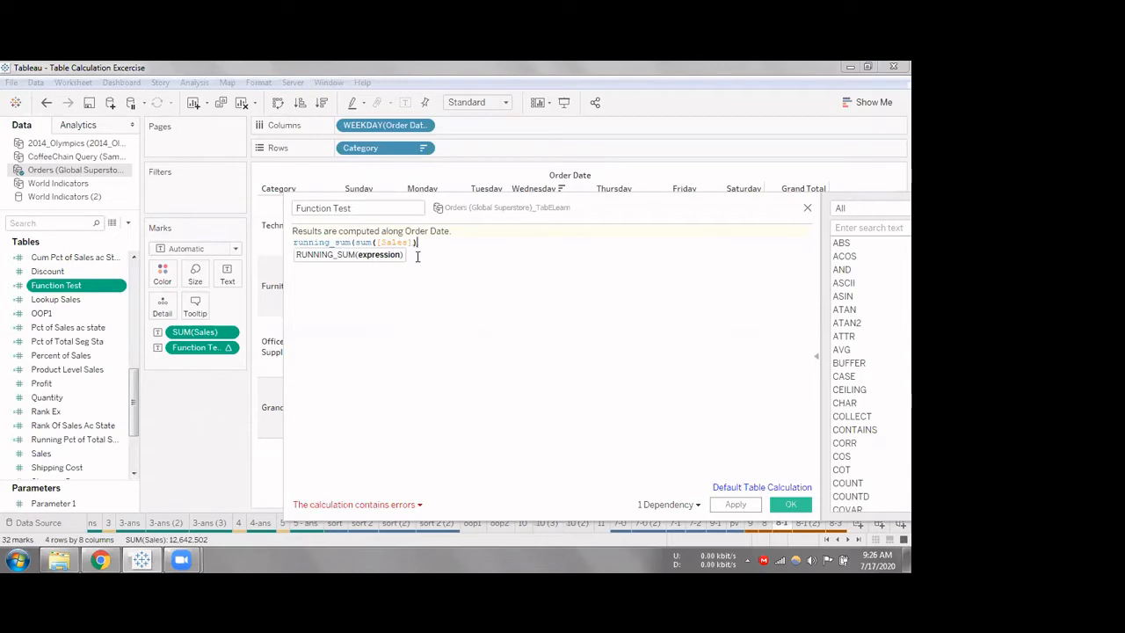
pyautogui.write(')')
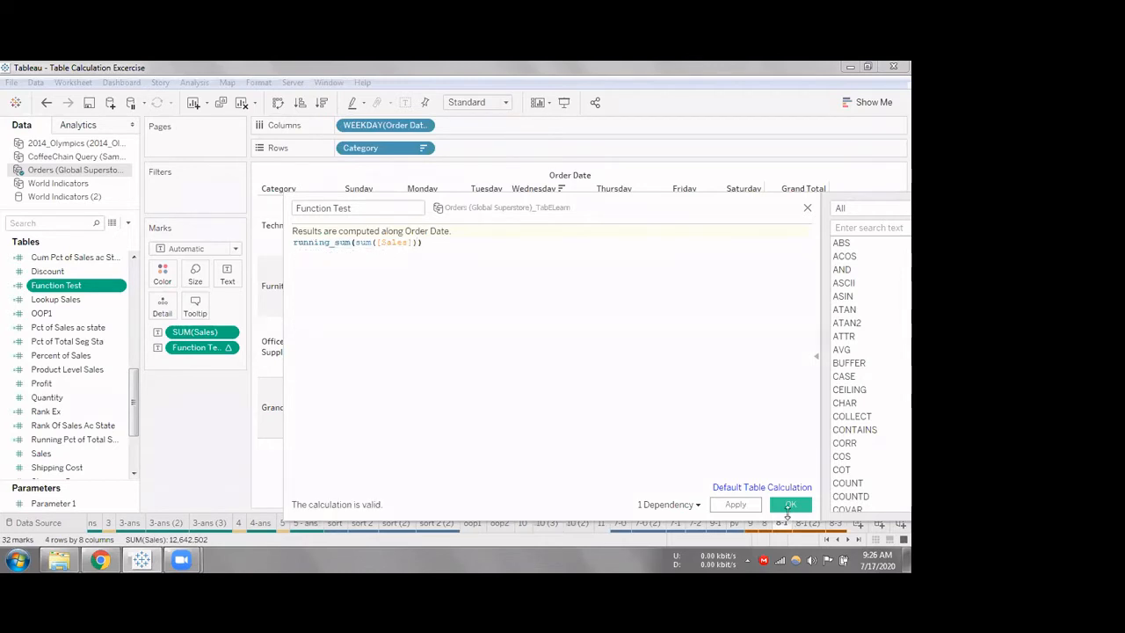
pyautogui.click(787, 489)
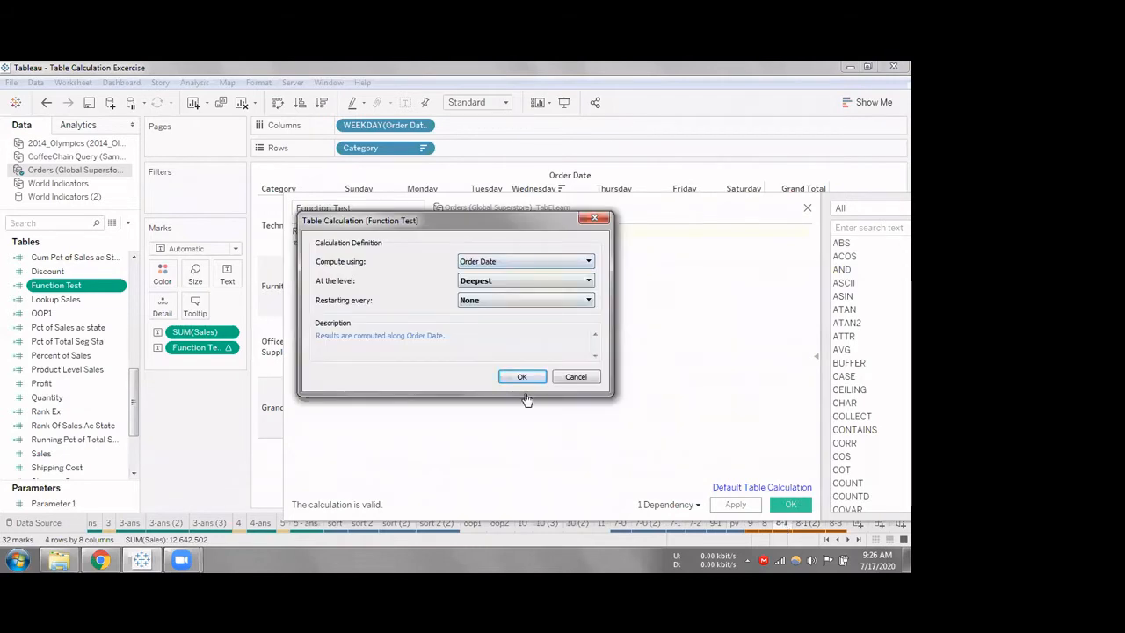
pyautogui.click(522, 377)
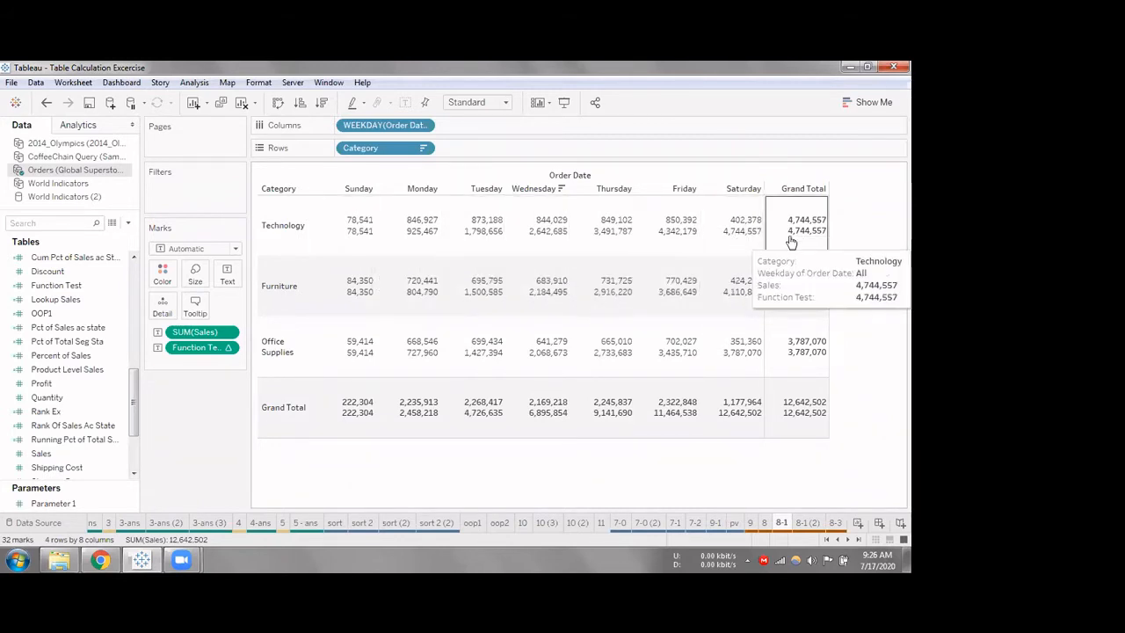
# Reopen the Function Test calculation, limit the function list to Table Calculation, and show the description of RUNNING_SUM
pyautogui.click(73, 300)
pyautogui.rightClick(77, 283)
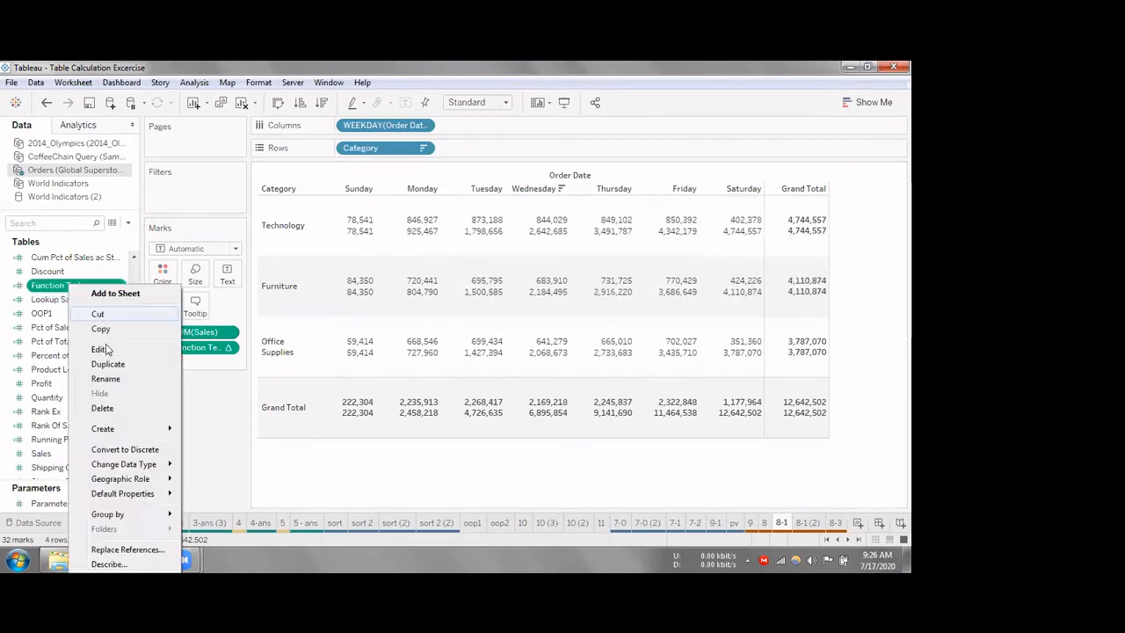
pyautogui.click(107, 347)
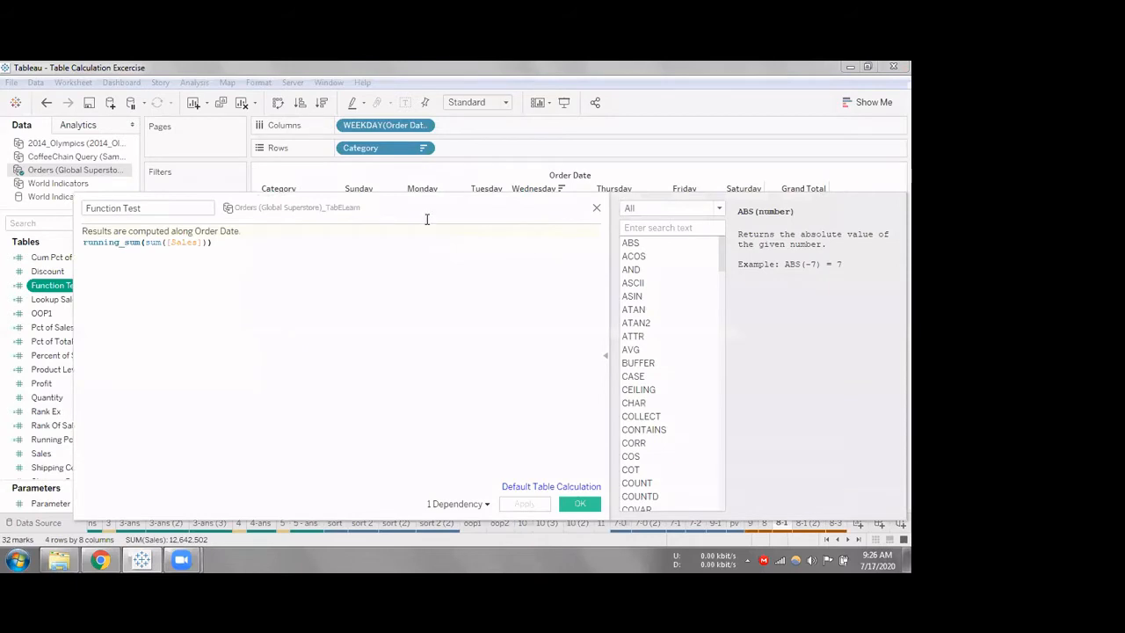
pyautogui.moveTo(427, 219); pyautogui.dragTo(529, 187)
pyautogui.click(773, 177)
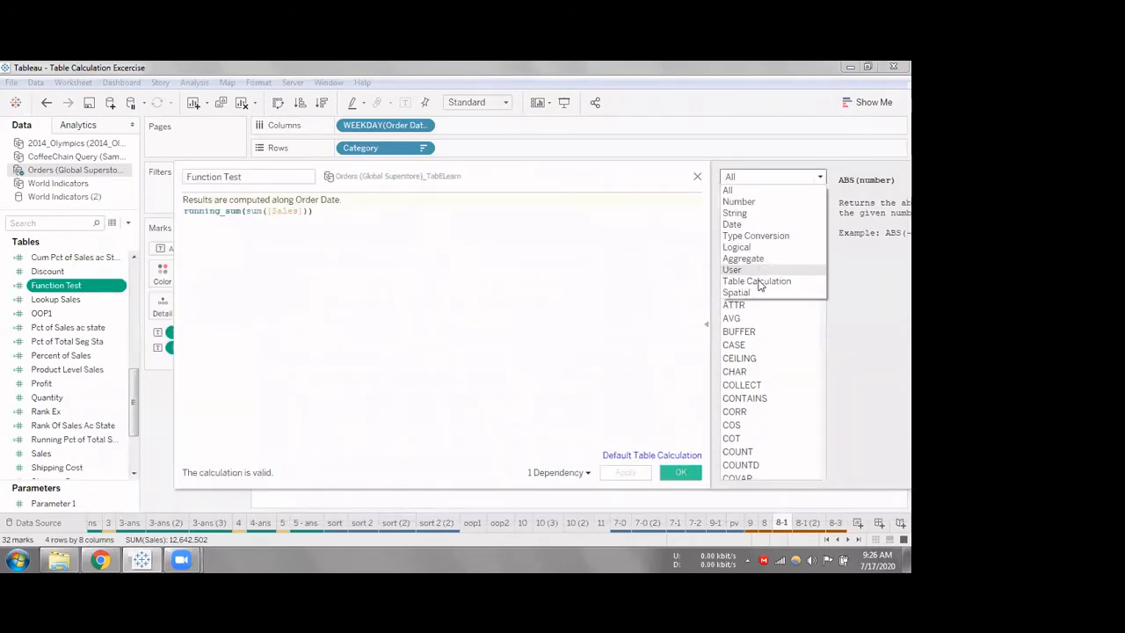
pyautogui.click(761, 281)
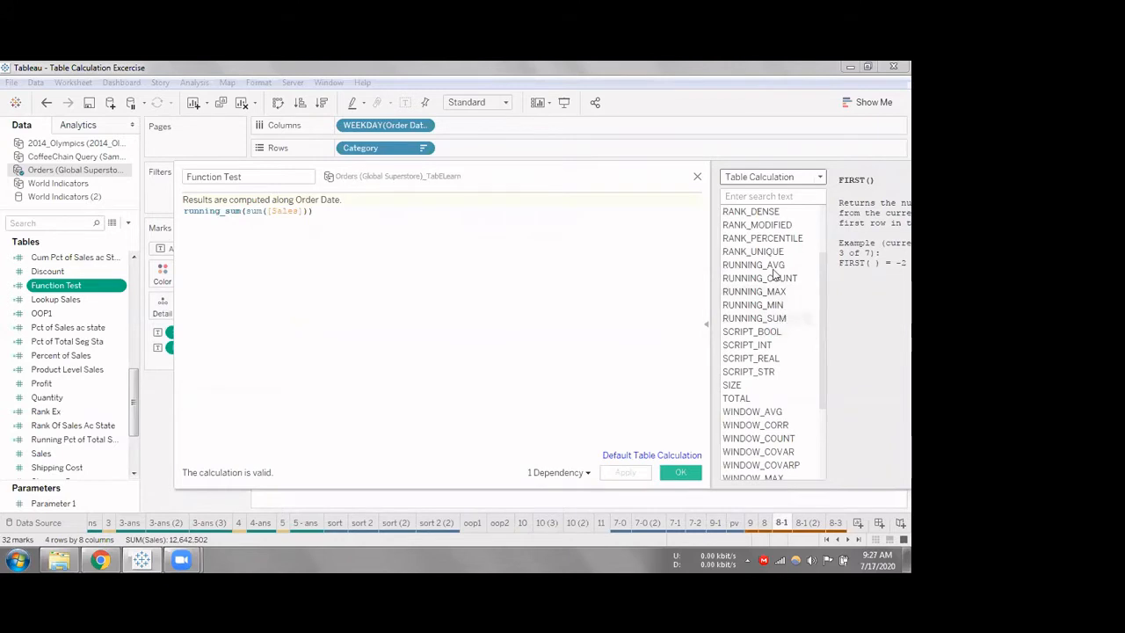
pyautogui.click(780, 318)
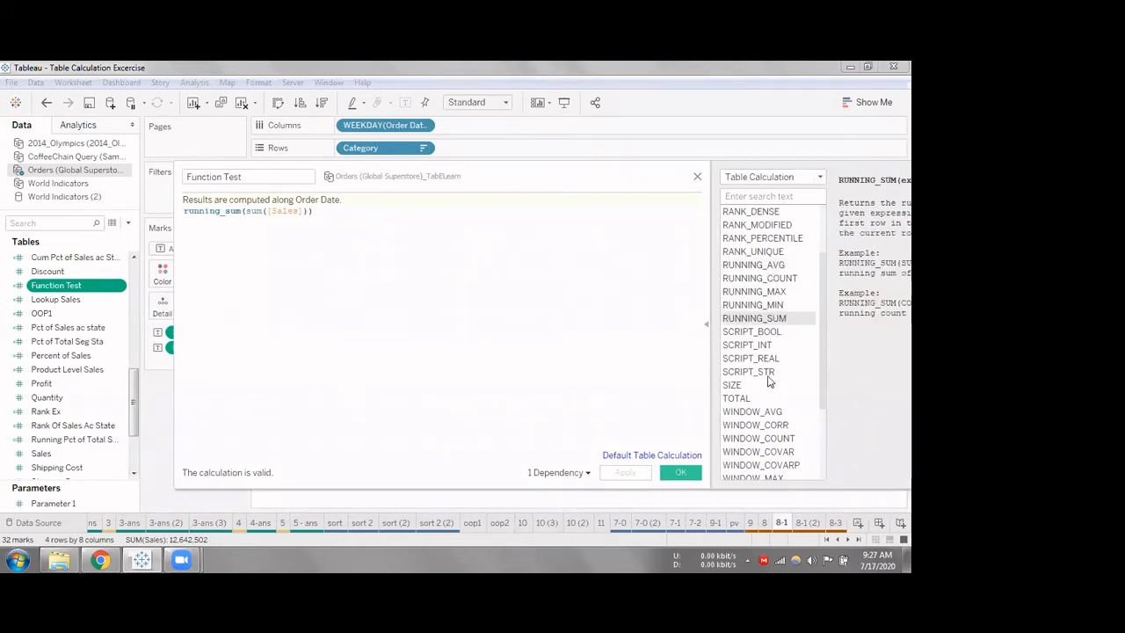
# Review the remaining table calculation functions, from the SCRIPT functions through SIZE and TOTAL to the WINDOW functions
pyautogui.scroll(-1, 776, 336)
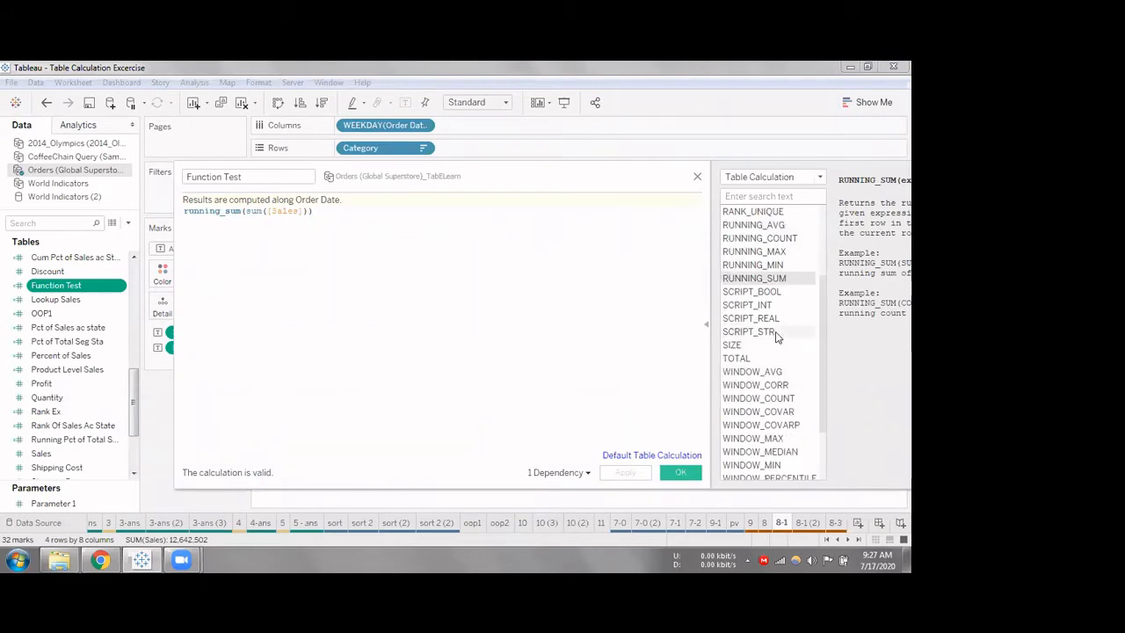
pyautogui.scroll(-1, 772, 326)
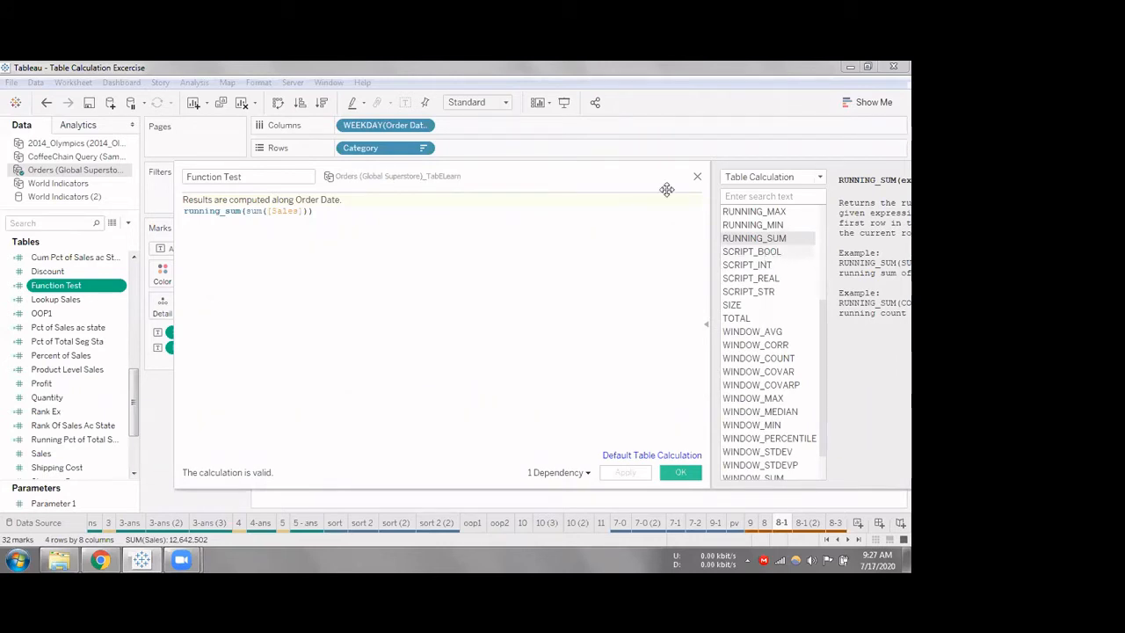
pyautogui.moveTo(667, 189); pyautogui.dragTo(540, 178)
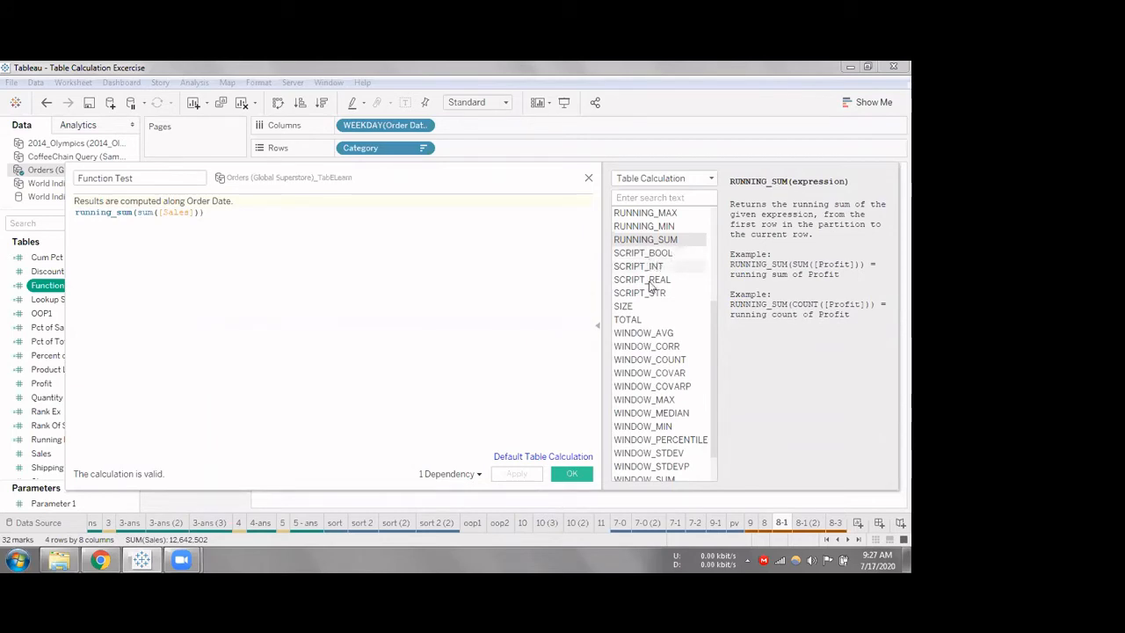
pyautogui.scroll(-1, 659, 301)
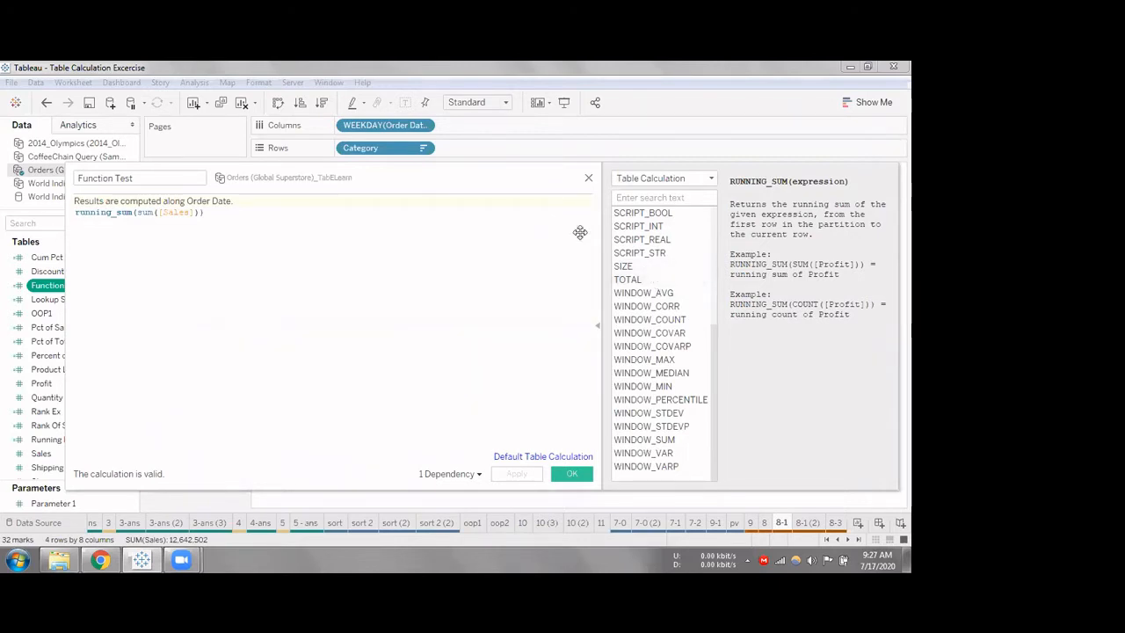
# Replace the running_sum formula in the Function Test calculation with the WINDOW_SUM function
pyautogui.moveTo(580, 232); pyautogui.dragTo(621, 355)
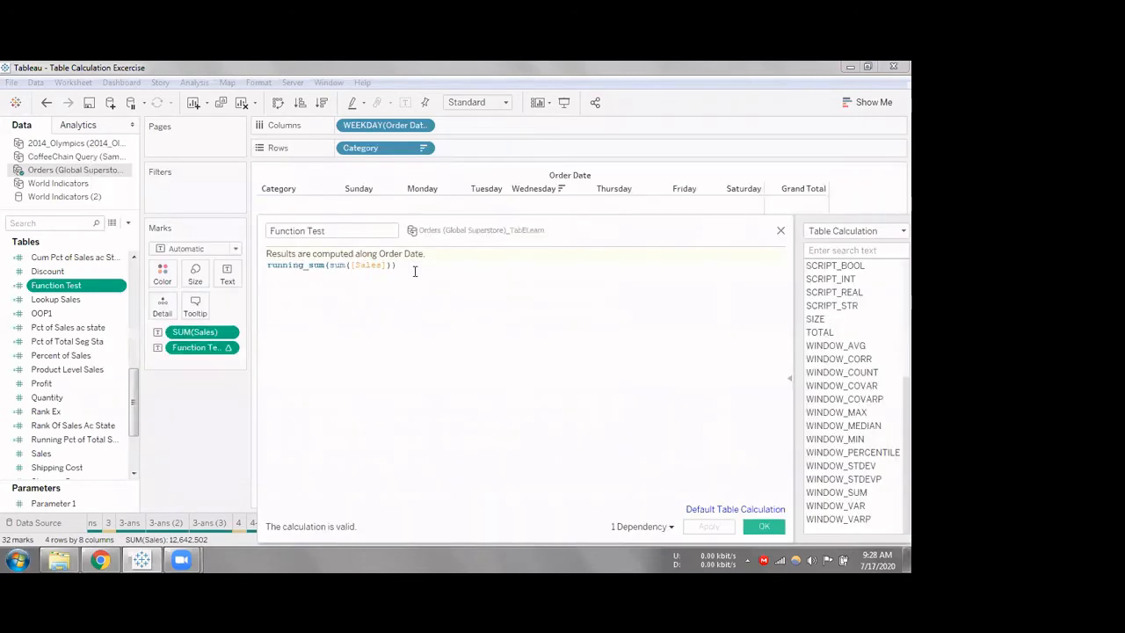
pyautogui.press('BackSpace')
pyautogui.press('BackSpace')
pyautogui.press('BackSpace')
pyautogui.press('BackSpace')
pyautogui.press('BackSpace')
pyautogui.press('BackSpace')
pyautogui.press('BackSpace')
pyautogui.press('BackSpace')
pyautogui.press('BackSpace')
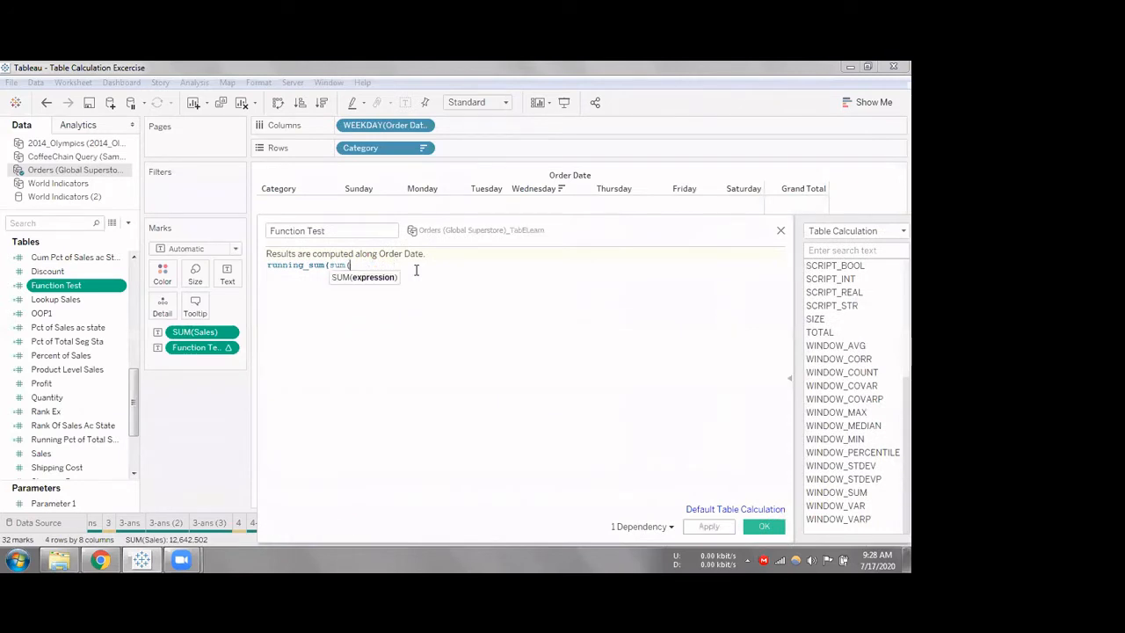
pyautogui.press('BackSpace')
pyautogui.press('BackSpace')
pyautogui.press('BackSpace')
pyautogui.press('BackSpace')
pyautogui.press('BackSpace')
pyautogui.press('BackSpace')
pyautogui.press('BackSpace')
pyautogui.press('BackSpace')
pyautogui.press('BackSpace')
pyautogui.press('BackSpace')
pyautogui.press('BackSpace')
pyautogui.press('BackSpace')
pyautogui.press('BackSpace')
pyautogui.press('BackSpace')
pyautogui.press('BackSpace')
pyautogui.press('BackSpace')
pyautogui.write('windo')
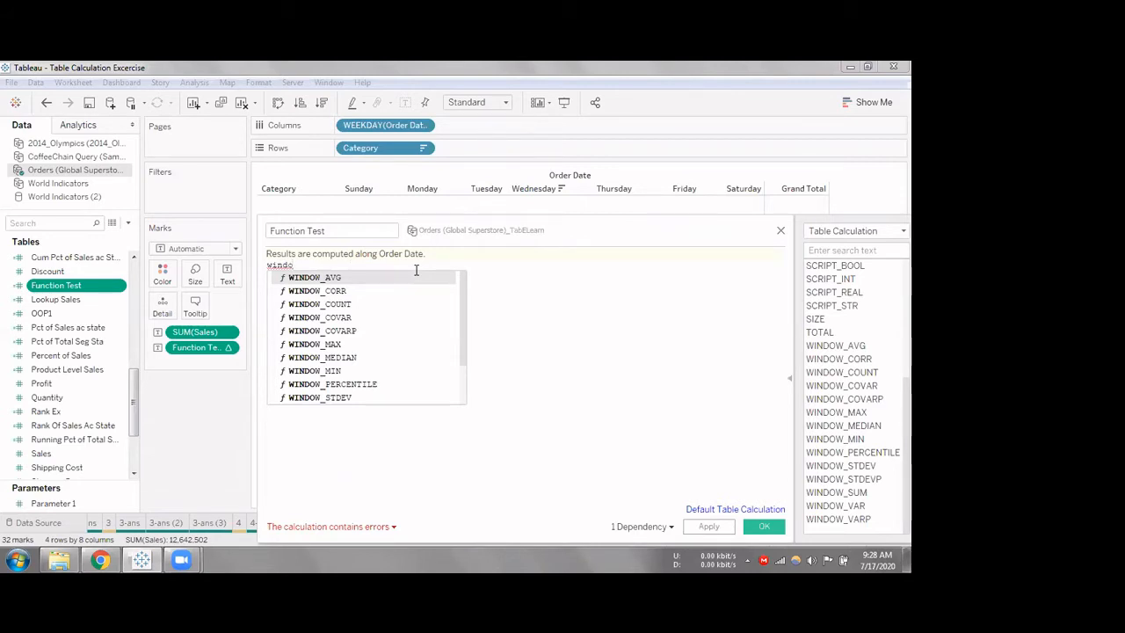
pyautogui.write('w_sum')
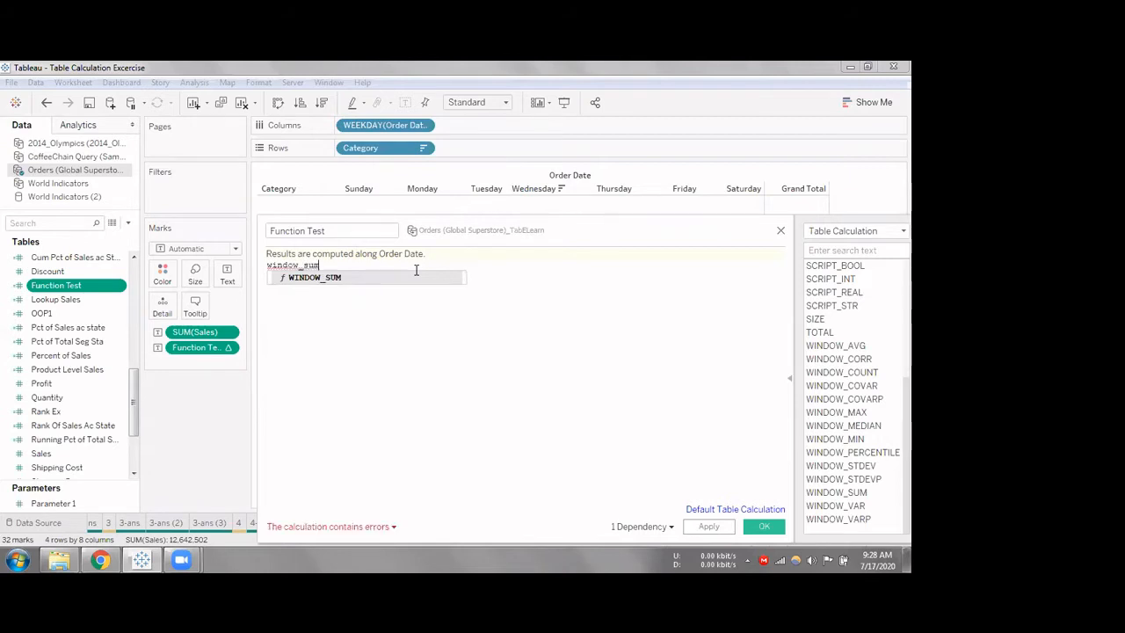
pyautogui.press('BackSpace')
pyautogui.press('BackSpace')
pyautogui.press('BackSpace')
pyautogui.press('BackSpace')
pyautogui.press('BackSpace')
pyautogui.press('BackSpace')
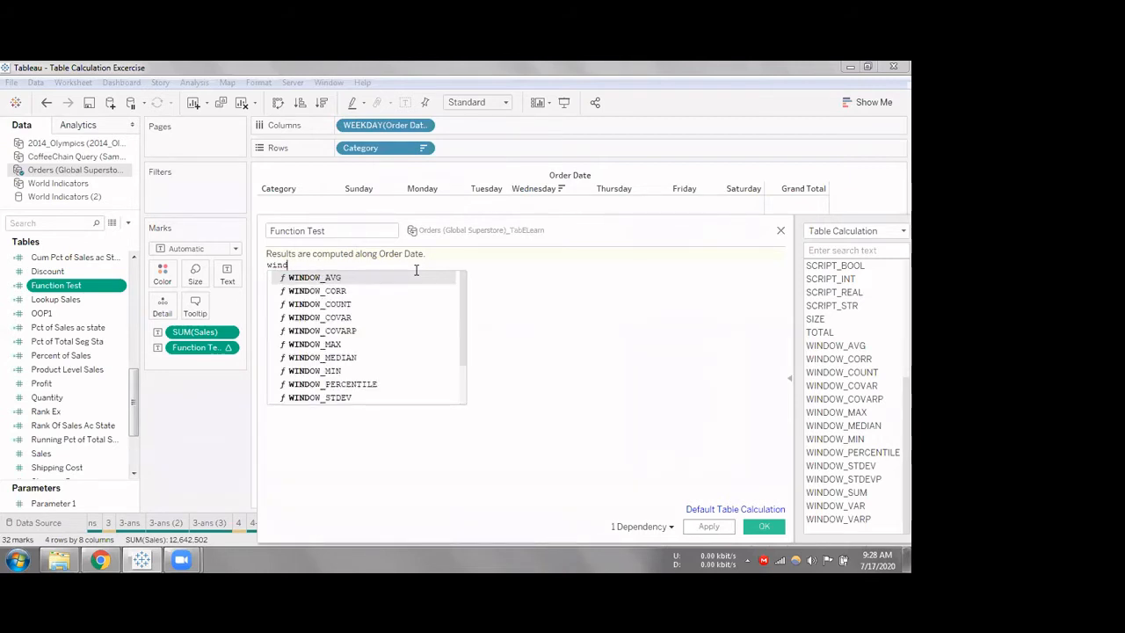
pyautogui.write('d')
pyautogui.press('BackSpace')
pyautogui.write('ow_su')
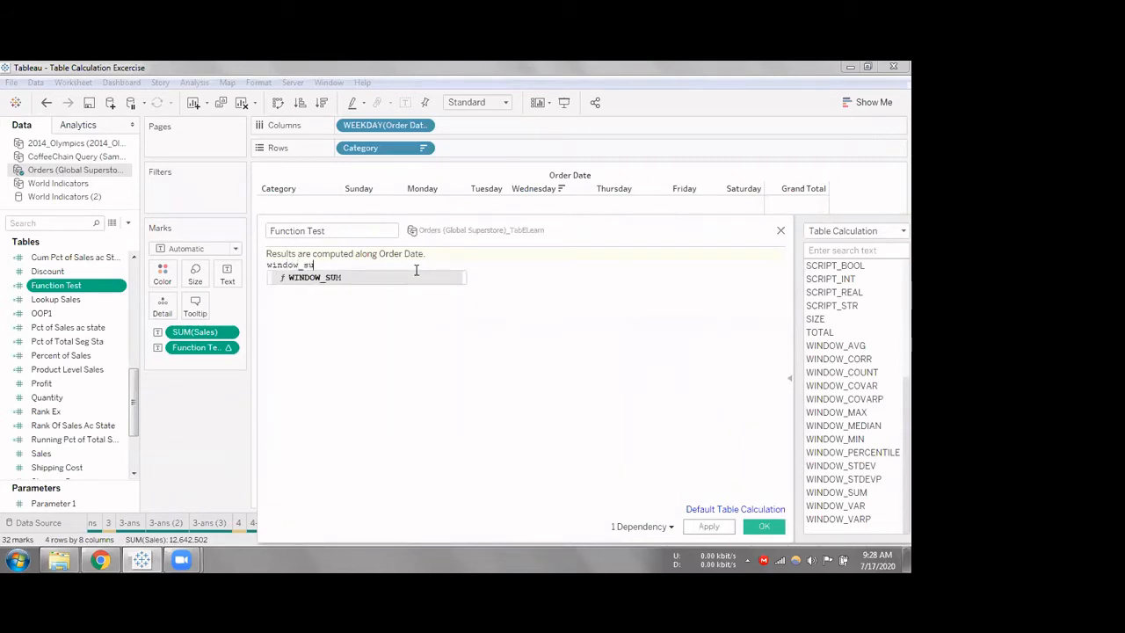
pyautogui.press('Return')
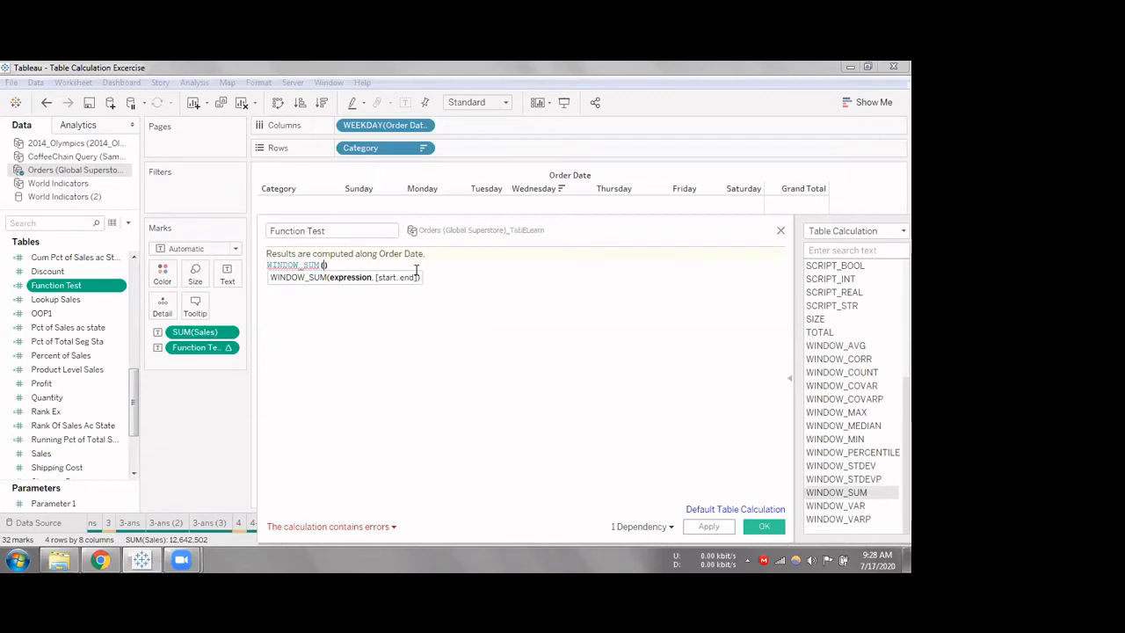
# Complete the formula as WINDOW_SUM(sum([Sales]),0,1) and save the Function Test field
pyautogui.write('sum([Sales]')
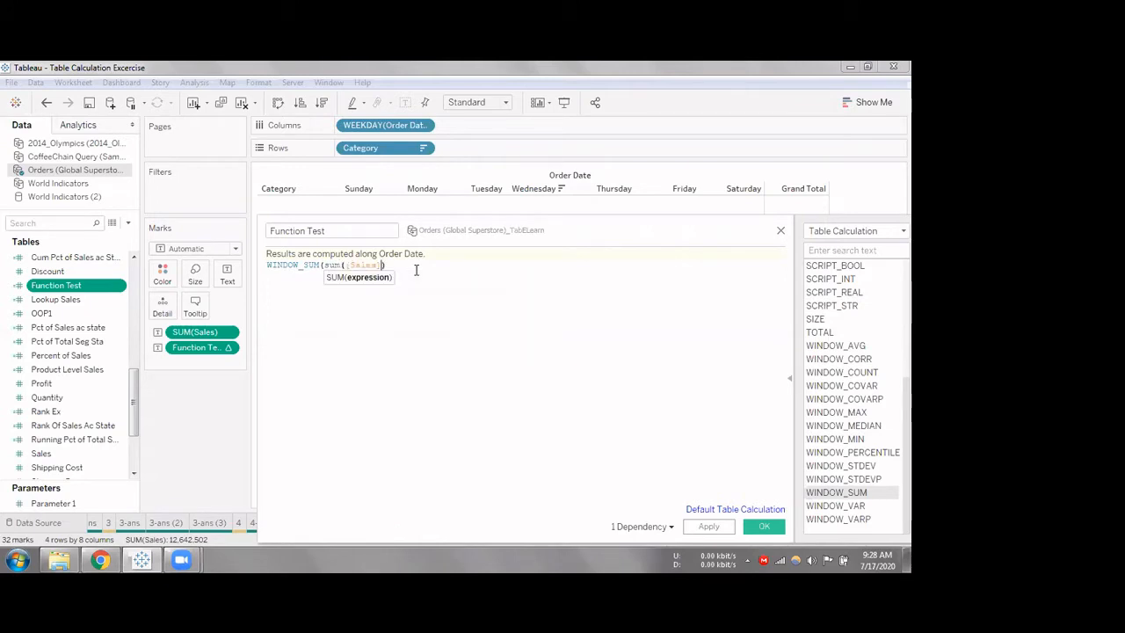
pyautogui.write('),')
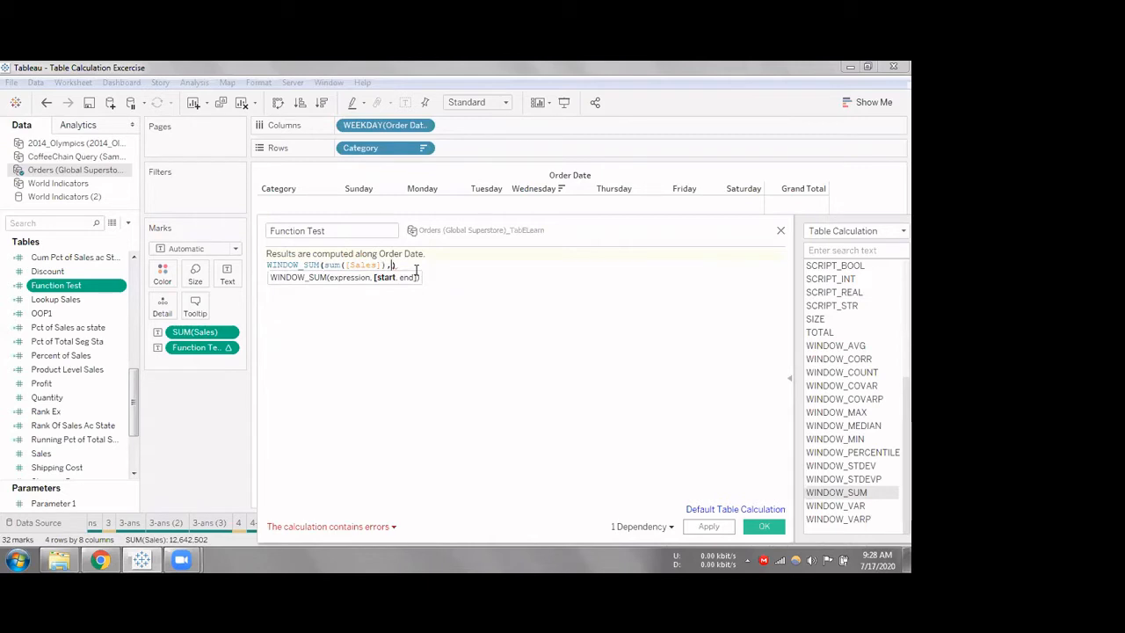
pyautogui.write('1,')
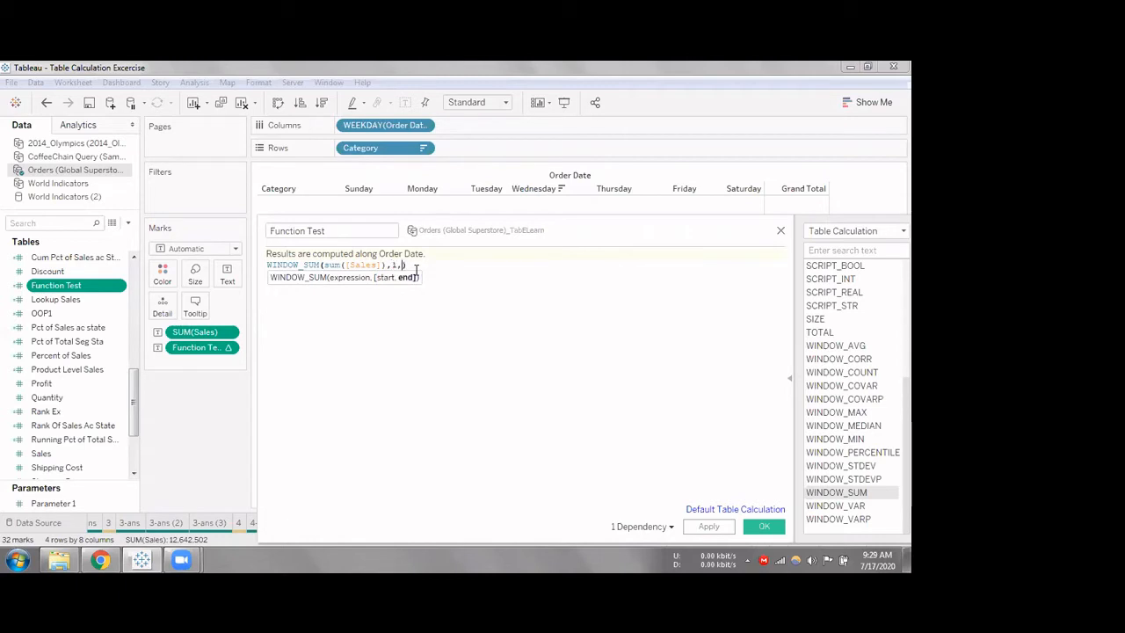
pyautogui.press('BackSpace')
pyautogui.press('BackSpace')
pyautogui.write('0,1')
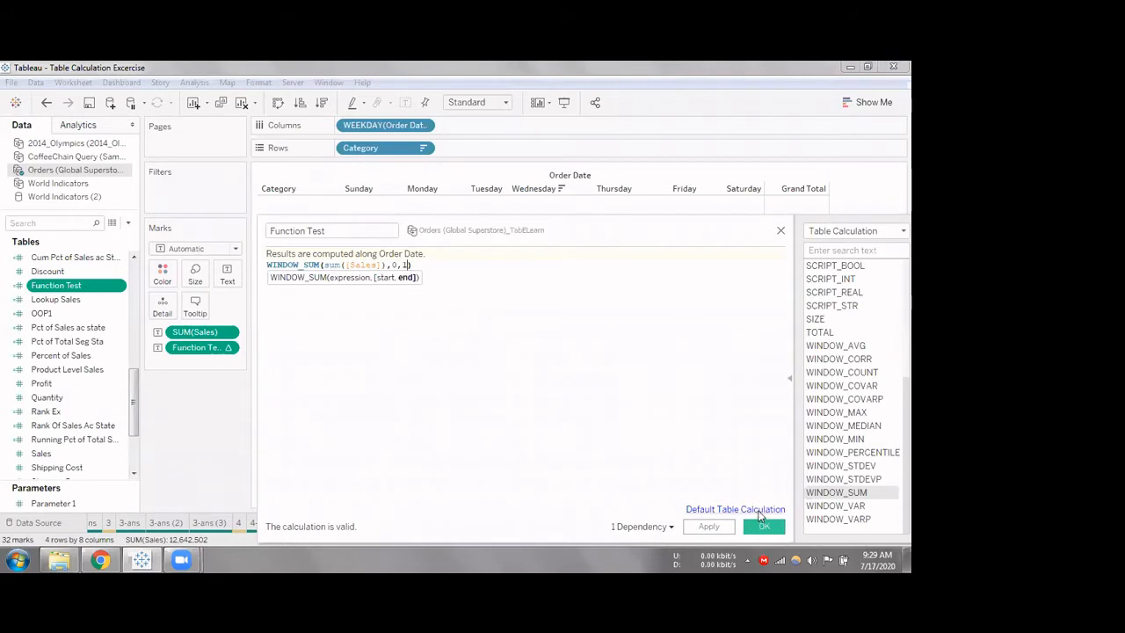
pyautogui.press('Return')
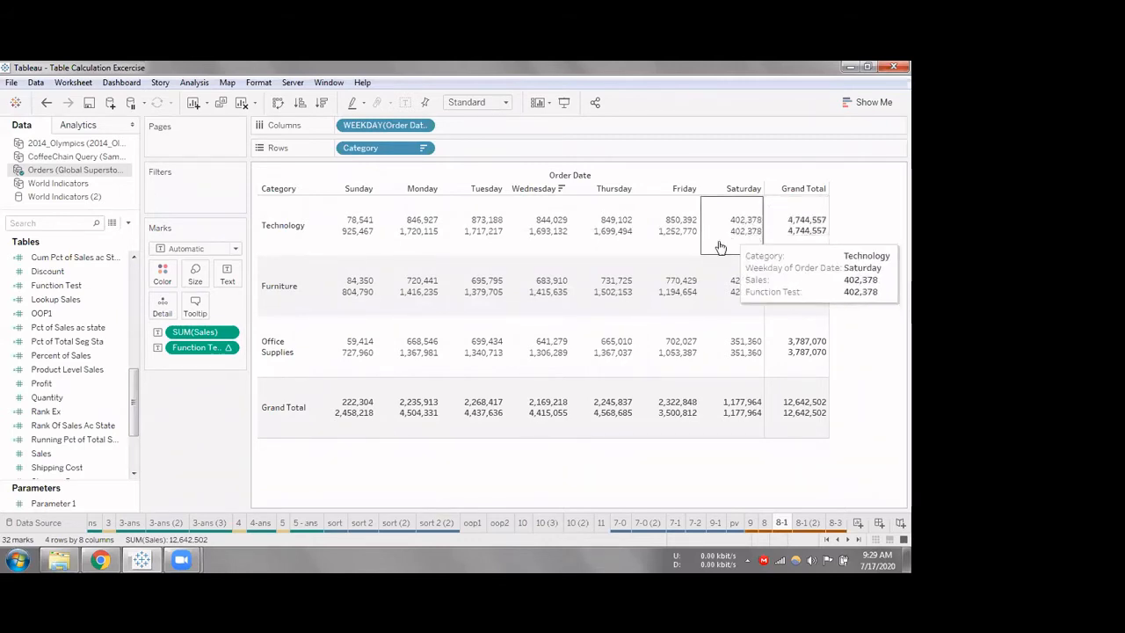
# Reopen the Function Test calculation, keep the table in view beside the editor, and set the WINDOW_SUM end offset to 2
pyautogui.rightClick(77, 286)
pyautogui.click(109, 127)
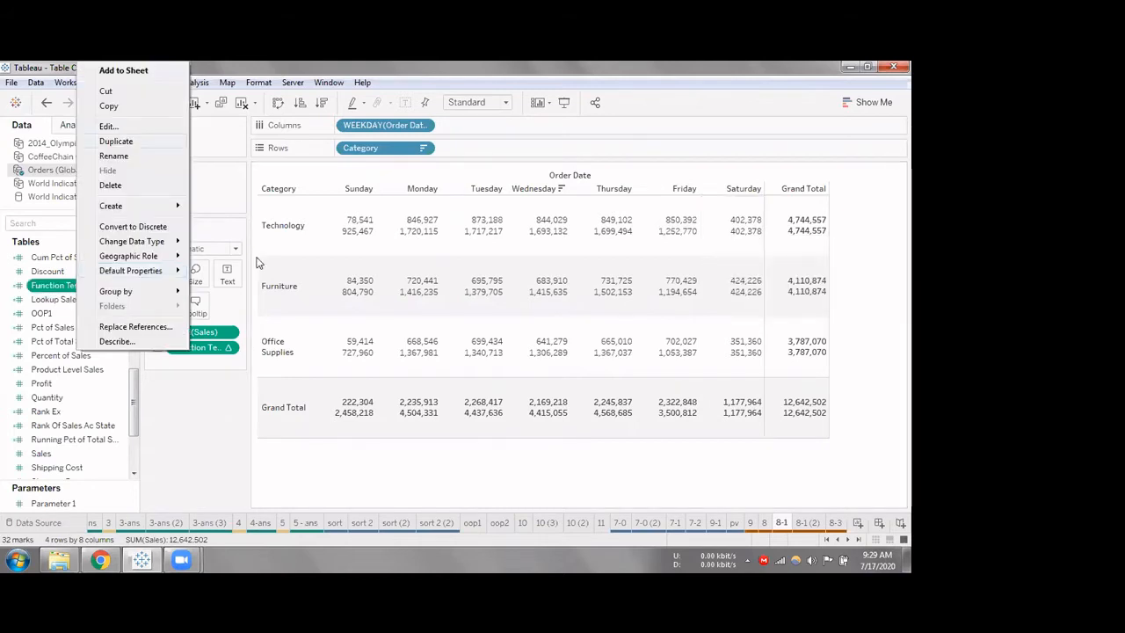
pyautogui.moveTo(321, 234); pyautogui.dragTo(507, 343)
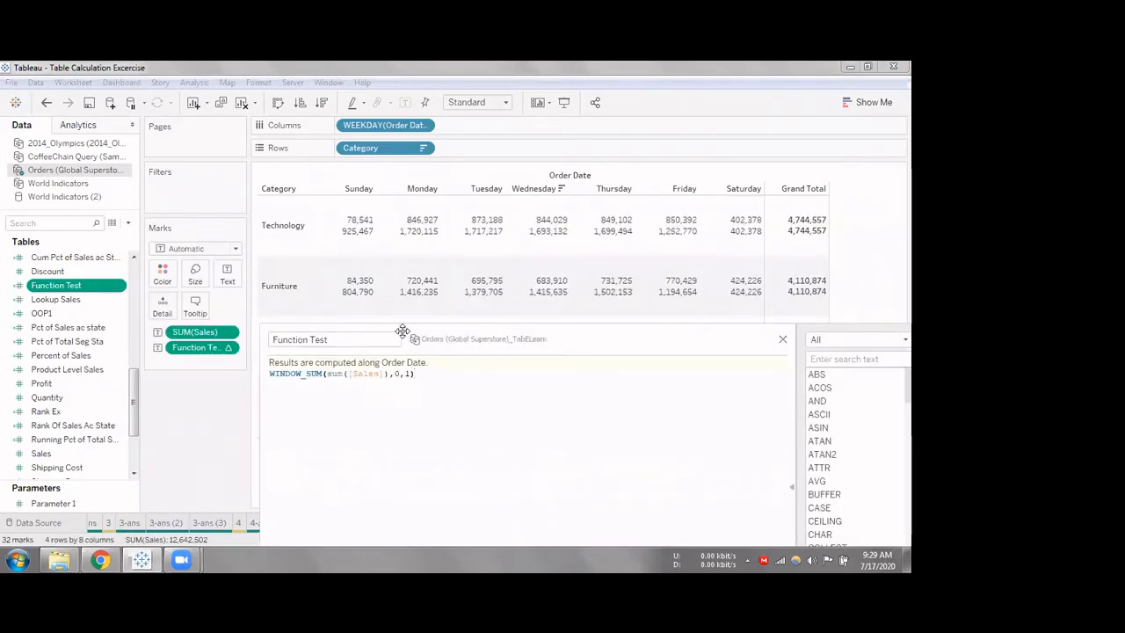
pyautogui.moveTo(378, 243)
pyautogui.press('Left')
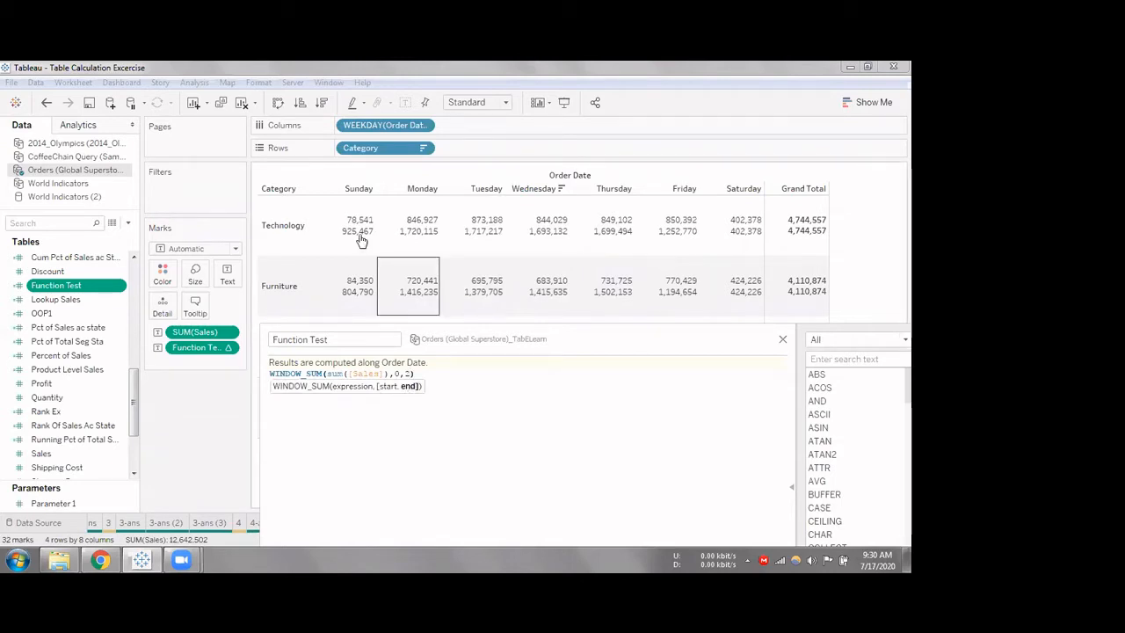
# Examine the Technology sales cells from Sunday to Tuesday to see which days the window covers
pyautogui.moveTo(356, 218)
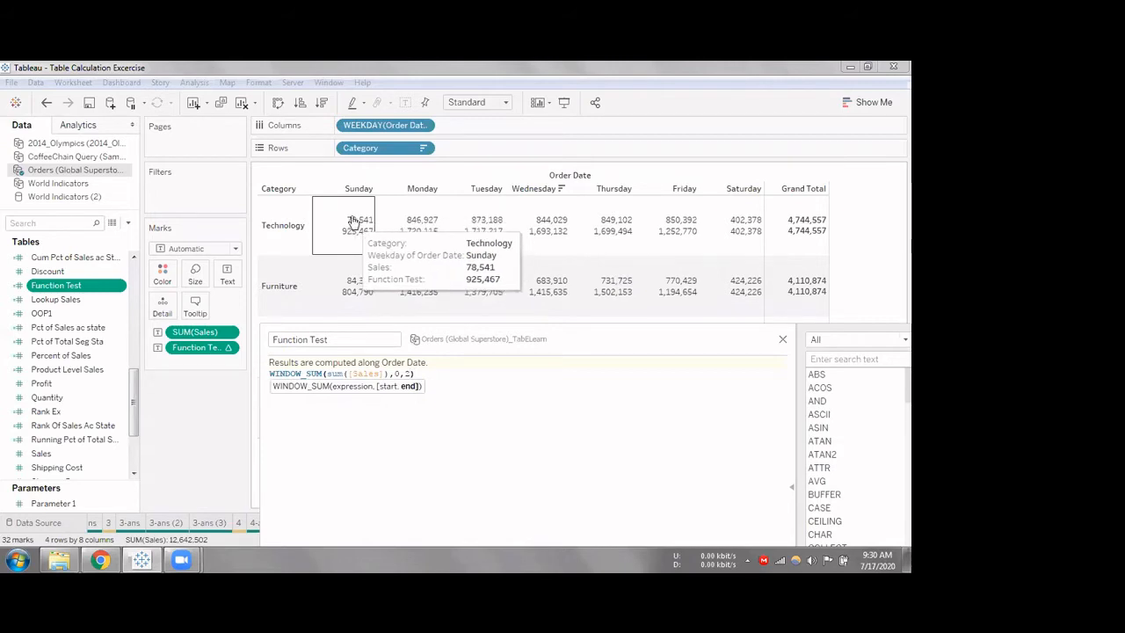
pyautogui.moveTo(349, 216); pyautogui.dragTo(483, 230)
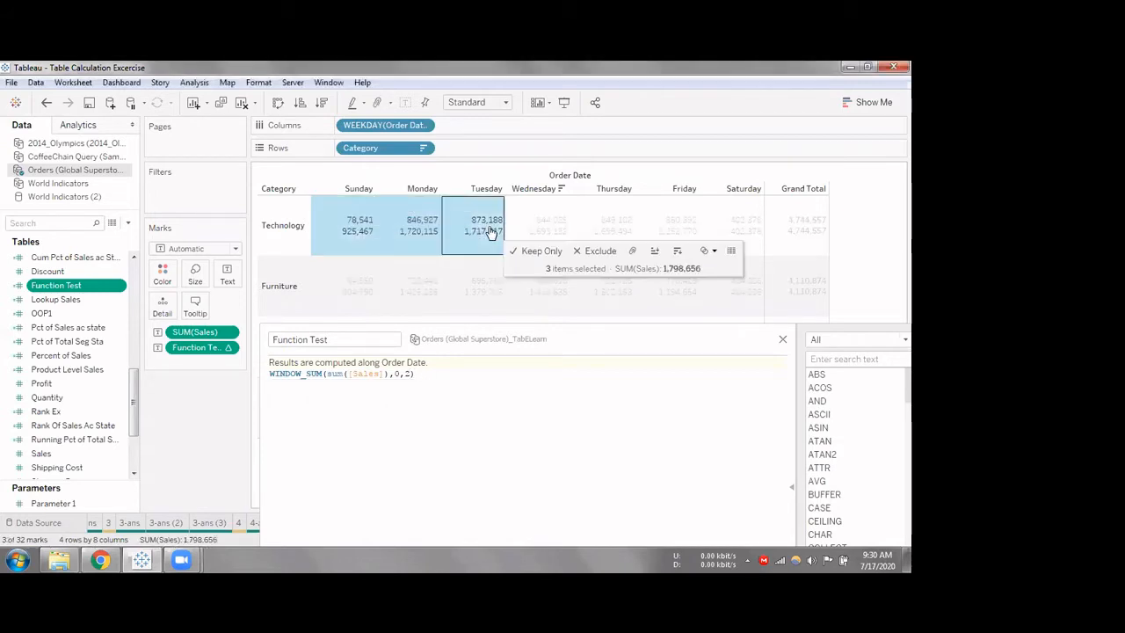
pyautogui.click(354, 219)
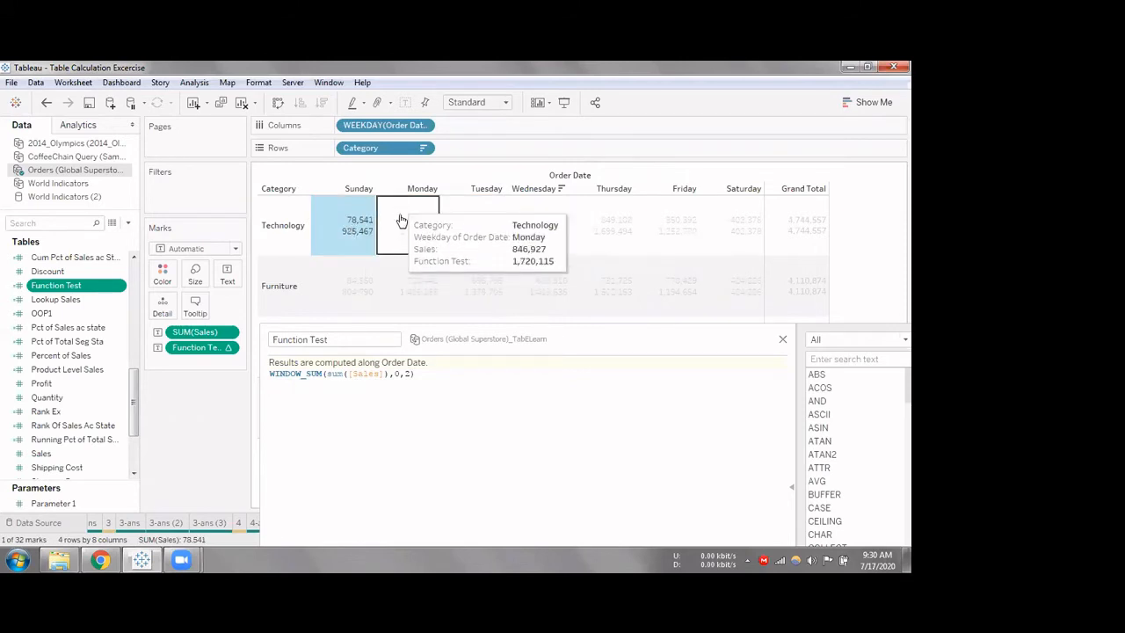
pyautogui.click(399, 216)
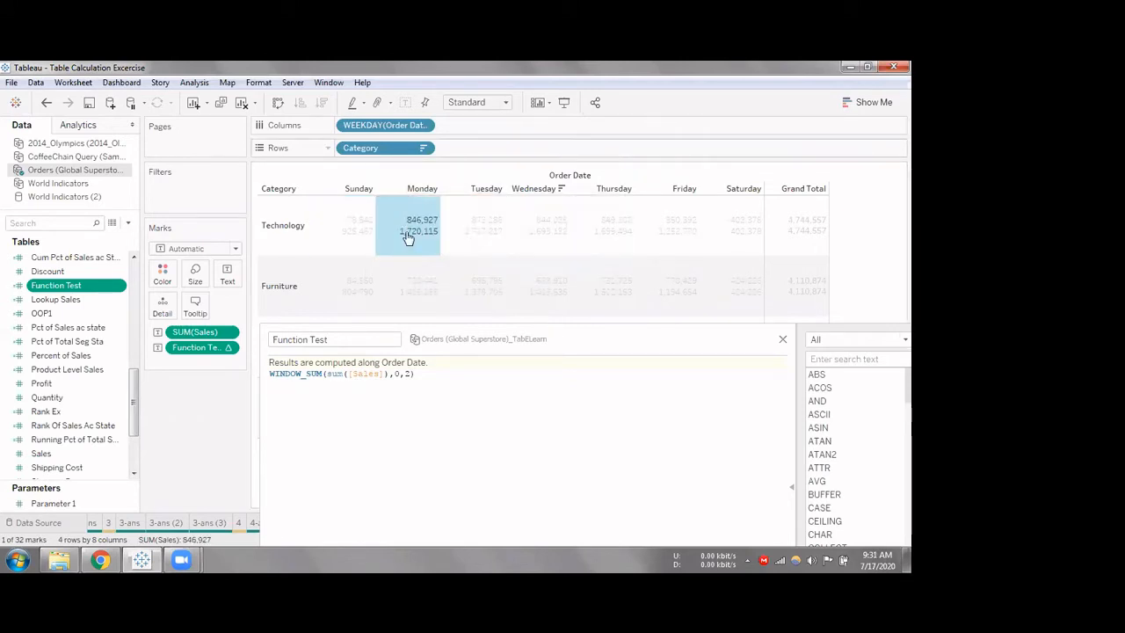
pyautogui.click(409, 235)
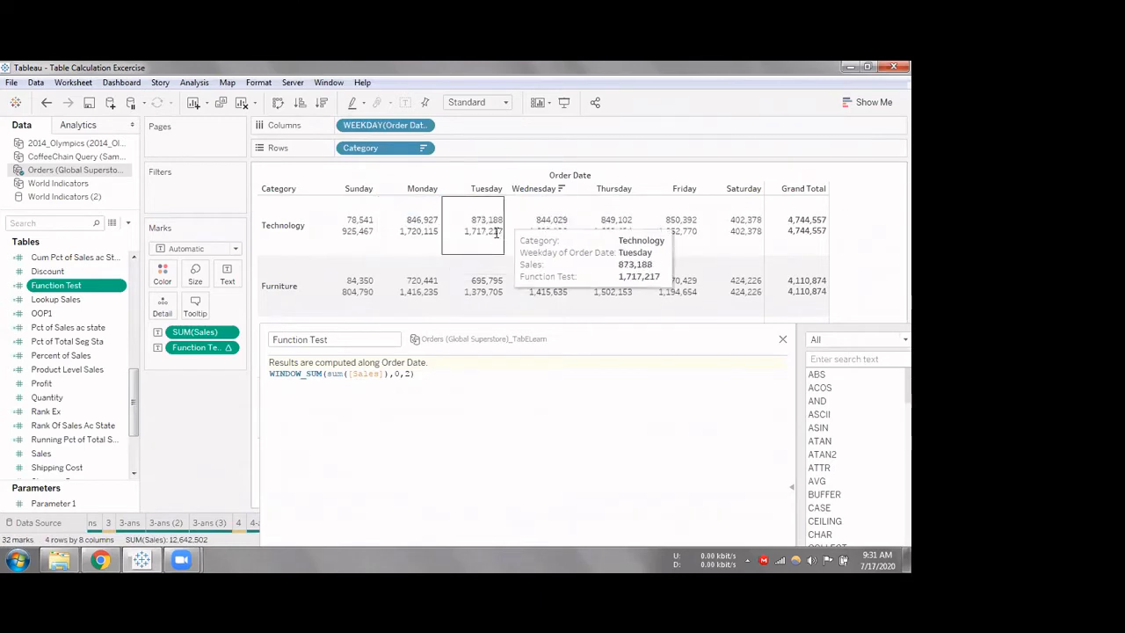
# Change the WINDOW_SUM offsets to -1 and 1, and trace the Technology cells from Sunday to Tuesday in the table
pyautogui.click(411, 376)
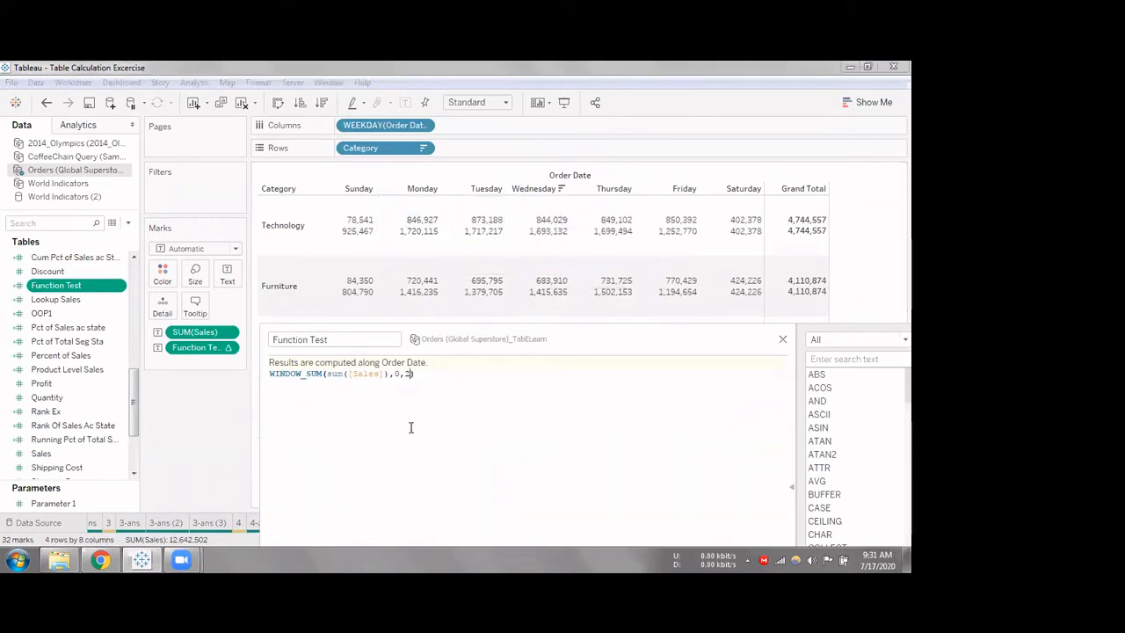
pyautogui.press('BackSpace')
pyautogui.press('BackSpace')
pyautogui.press('BackSpace')
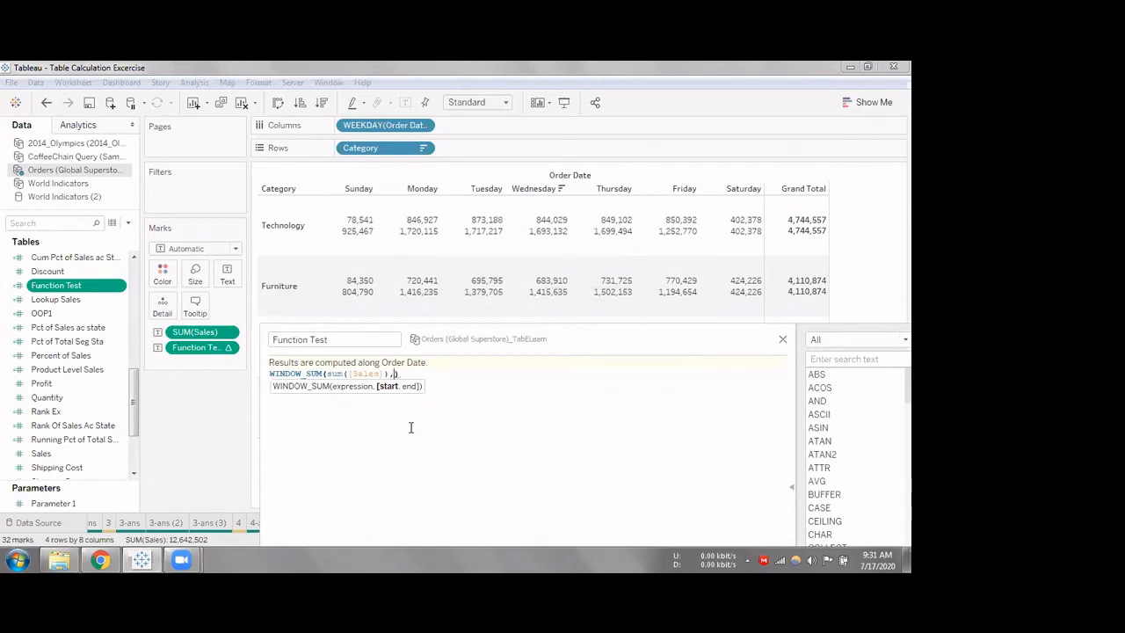
pyautogui.write('-1,1')
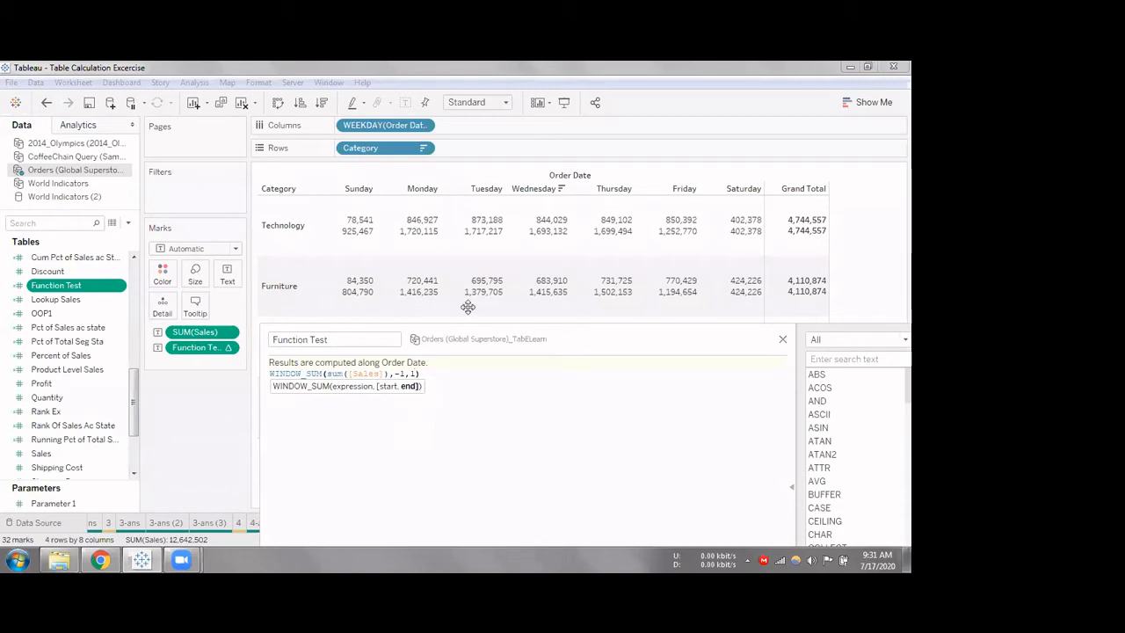
pyautogui.moveTo(376, 254)
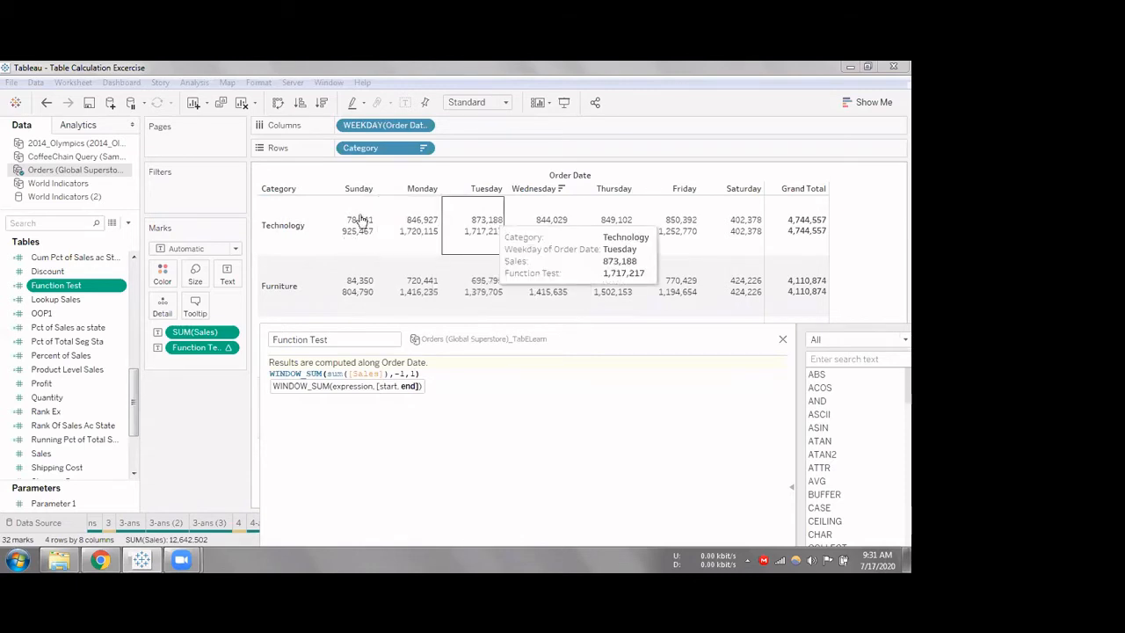
pyautogui.moveTo(361, 213); pyautogui.dragTo(489, 218)
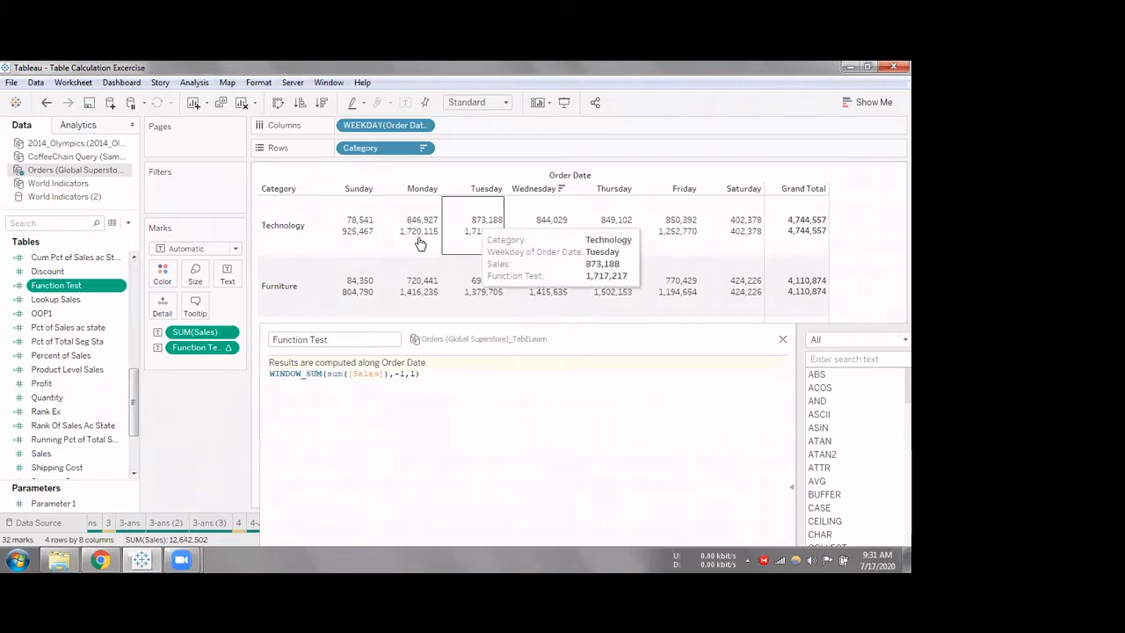
# Set the WINDOW_SUM start and end offsets to -2 and 2, and save the Function Test field
pyautogui.click(413, 376)
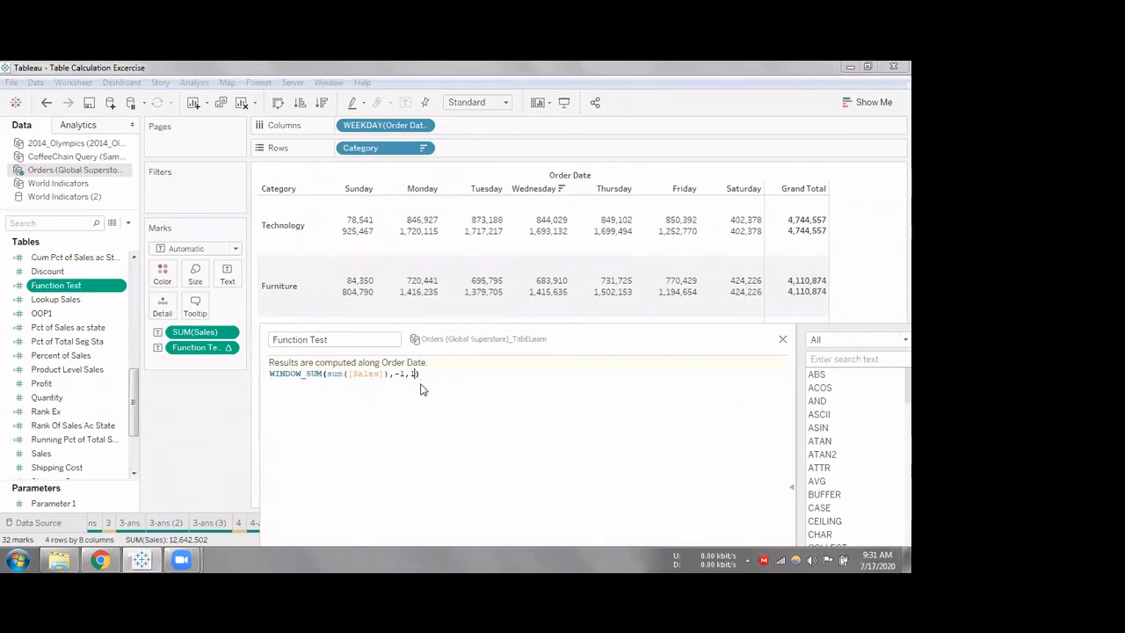
pyautogui.press('BackSpace')
pyautogui.press('BackSpace')
pyautogui.press('BackSpace')
pyautogui.press('BackSpace')
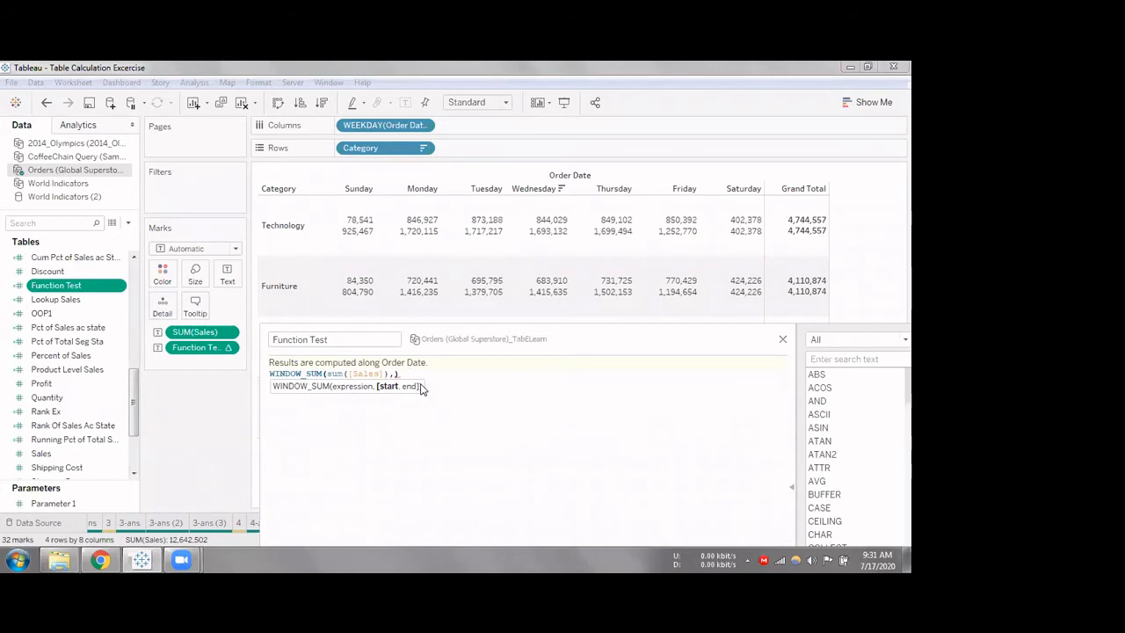
pyautogui.write('-2,2')
pyautogui.moveTo(527, 338); pyautogui.dragTo(528, 222)
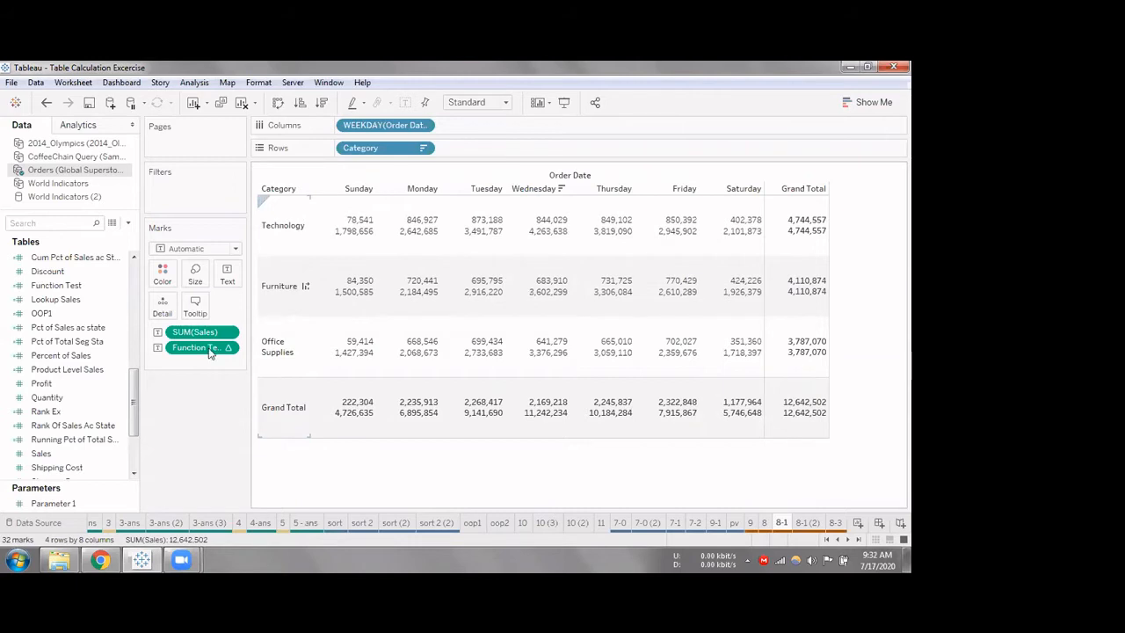
# Reopen the Function Test calculation, review the Table Calculation functions down to the WINDOW group, and close the editor without changes
pyautogui.click(69, 300)
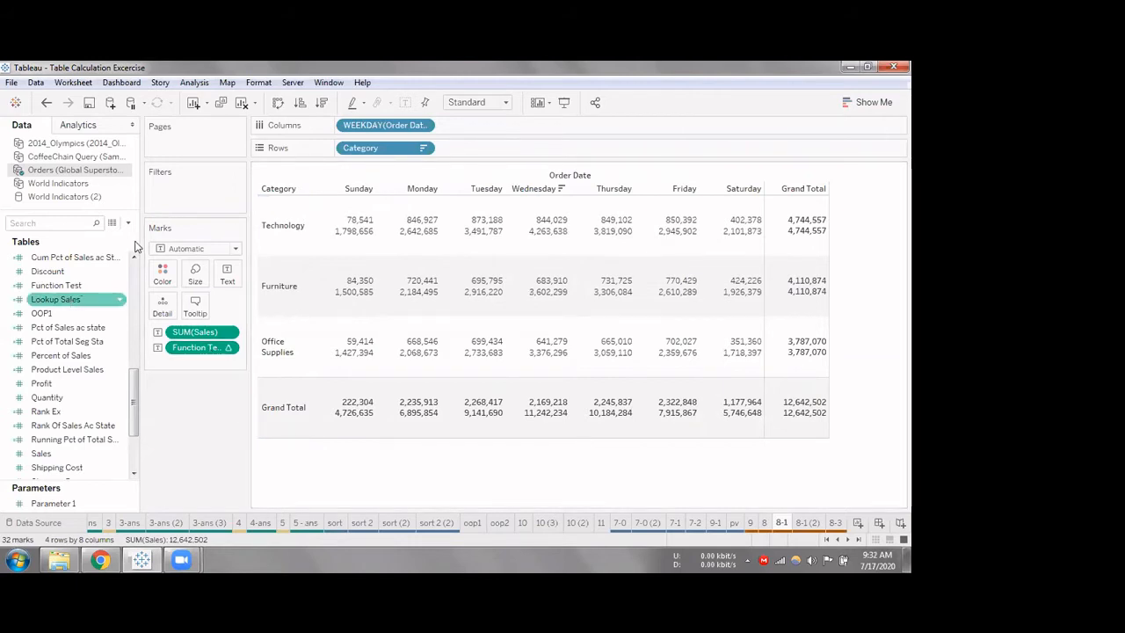
pyautogui.rightClick(71, 285)
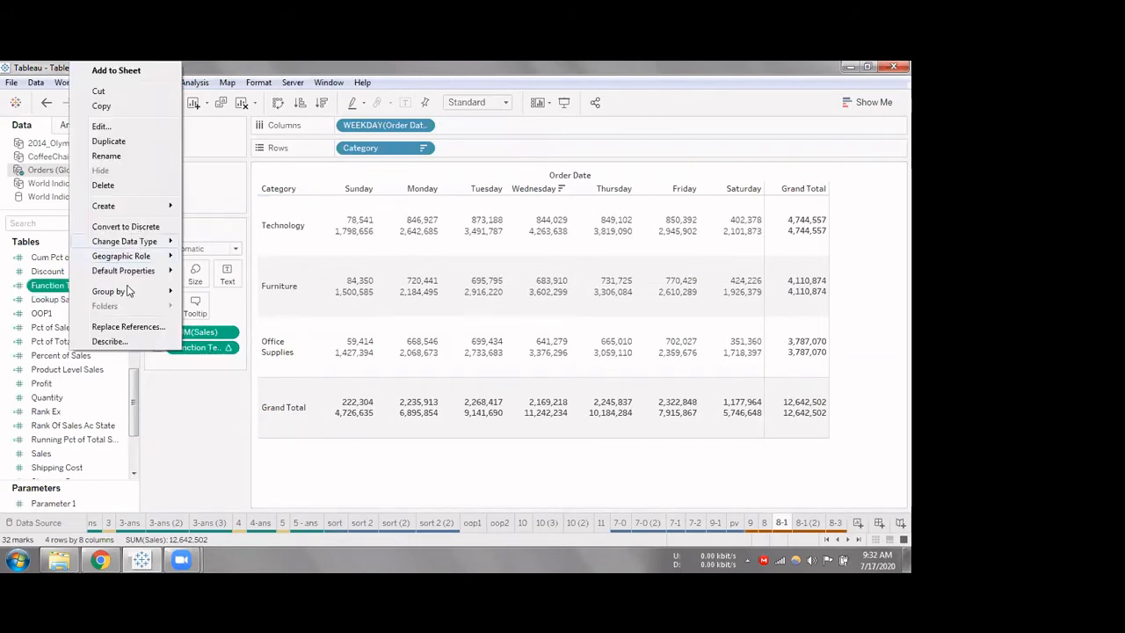
pyautogui.click(173, 128)
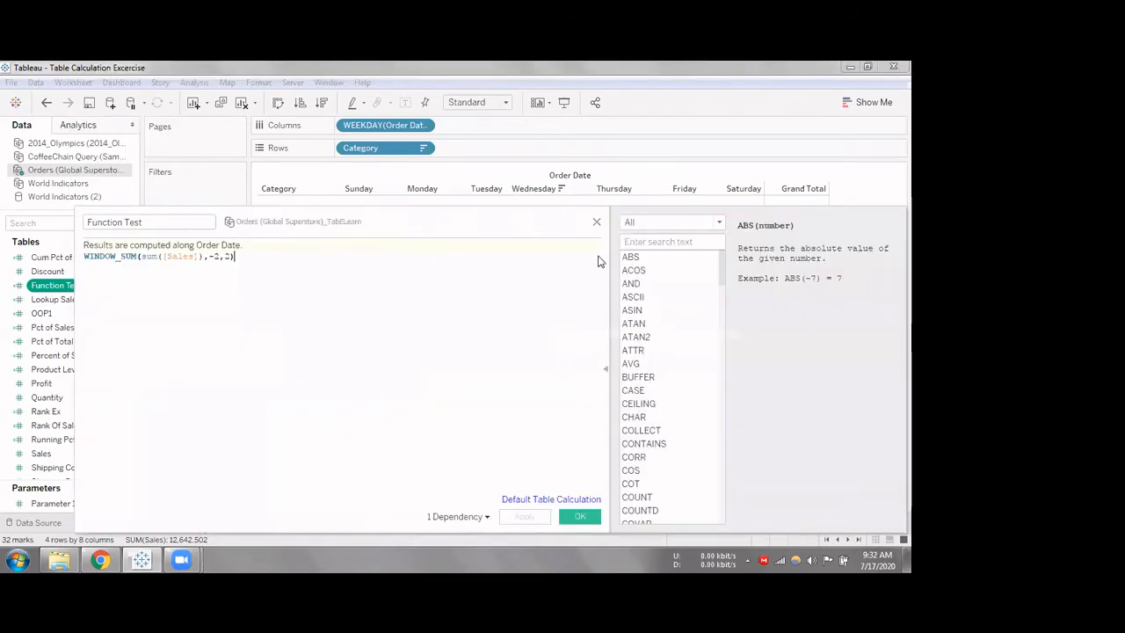
pyautogui.click(672, 221)
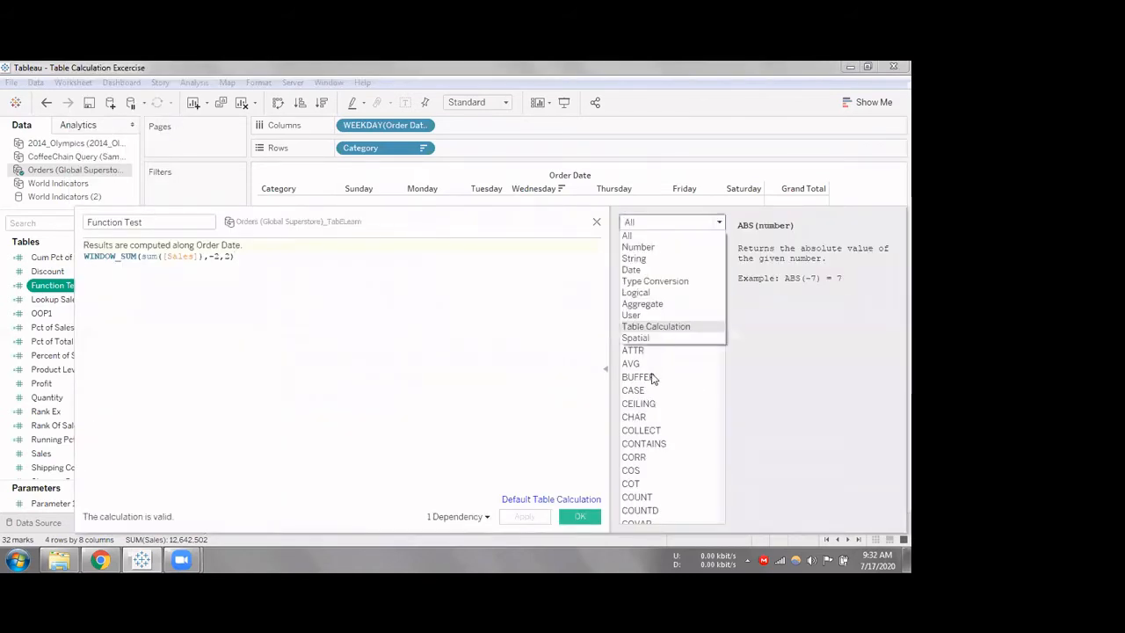
pyautogui.click(656, 326)
pyautogui.scroll(-5, 675, 359)
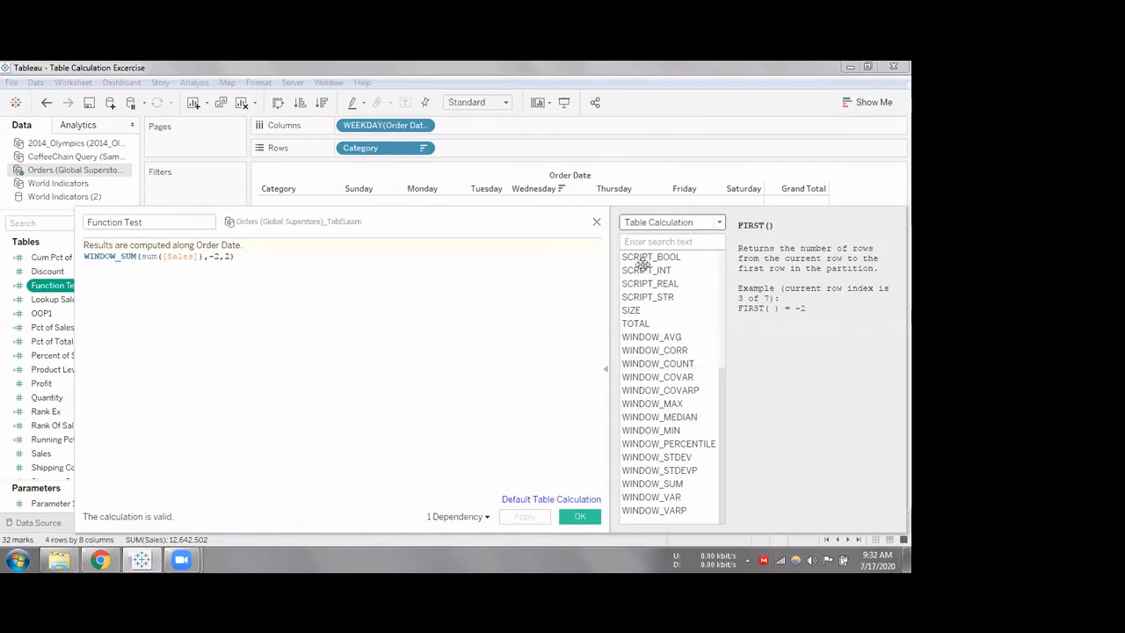
pyautogui.moveTo(644, 264); pyautogui.dragTo(787, 370)
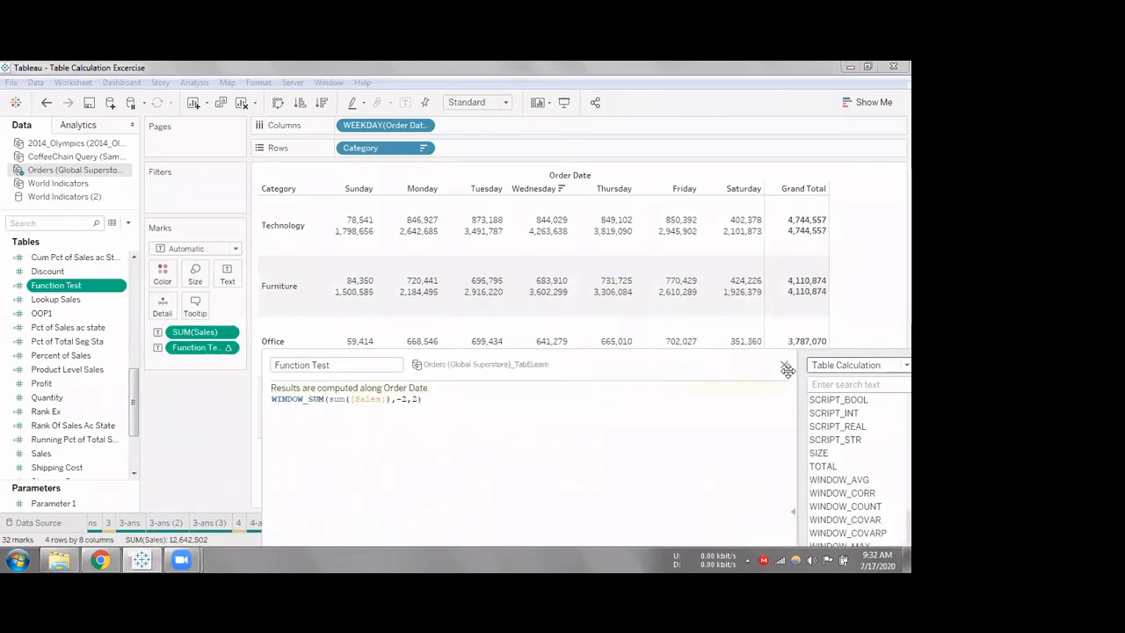
pyautogui.click(785, 364)
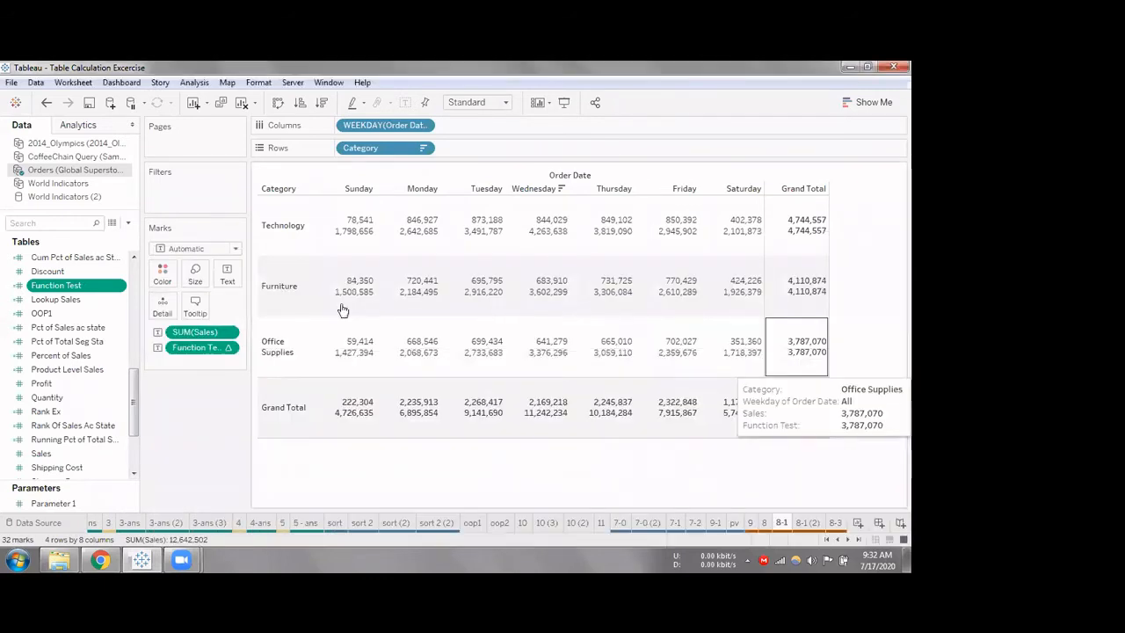
# Edit the Function Test calculation to remove the start and end offsets, leaving WINDOW_SUM(sum([Sales])), and save it
pyautogui.rightClick(93, 287)
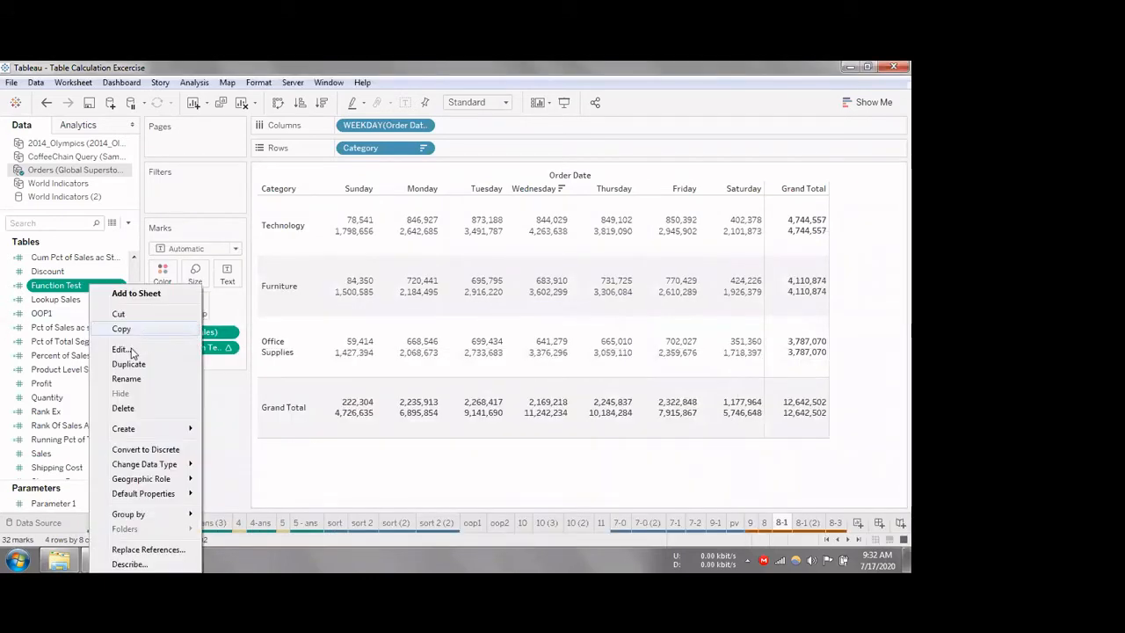
pyautogui.click(131, 353)
pyautogui.moveTo(326, 284); pyautogui.dragTo(542, 320)
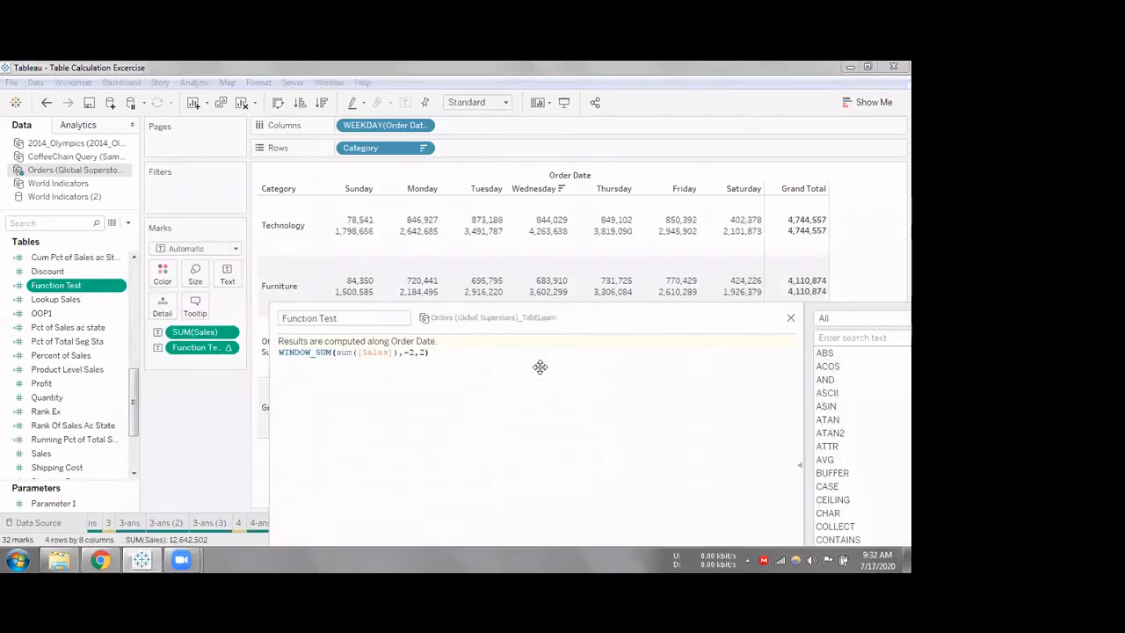
pyautogui.moveTo(540, 367); pyautogui.dragTo(523, 392)
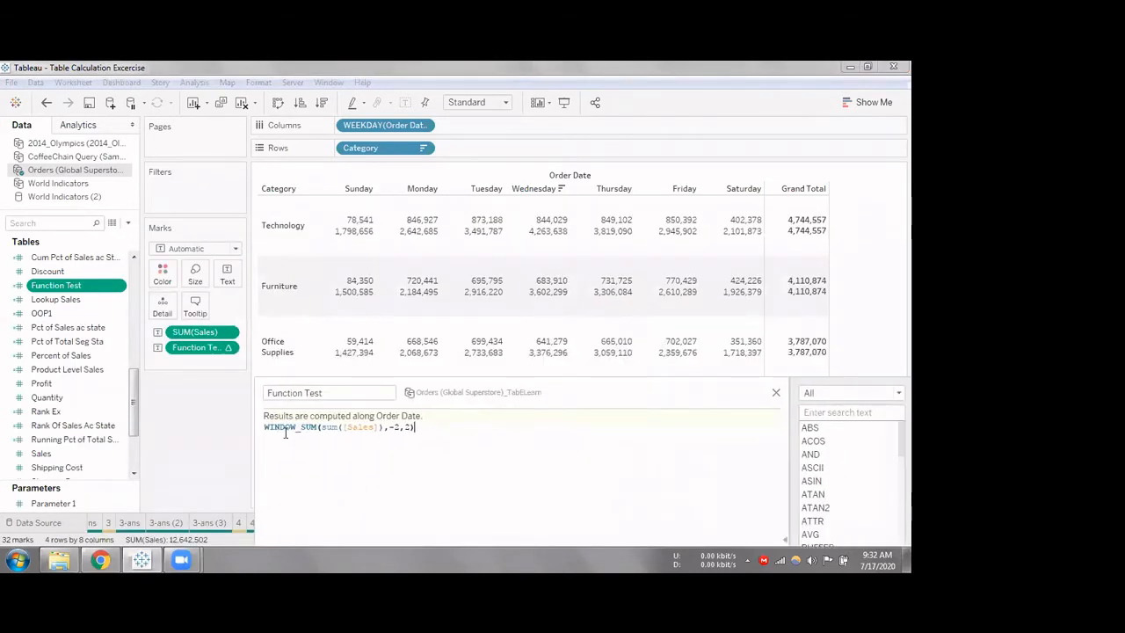
pyautogui.click(404, 428)
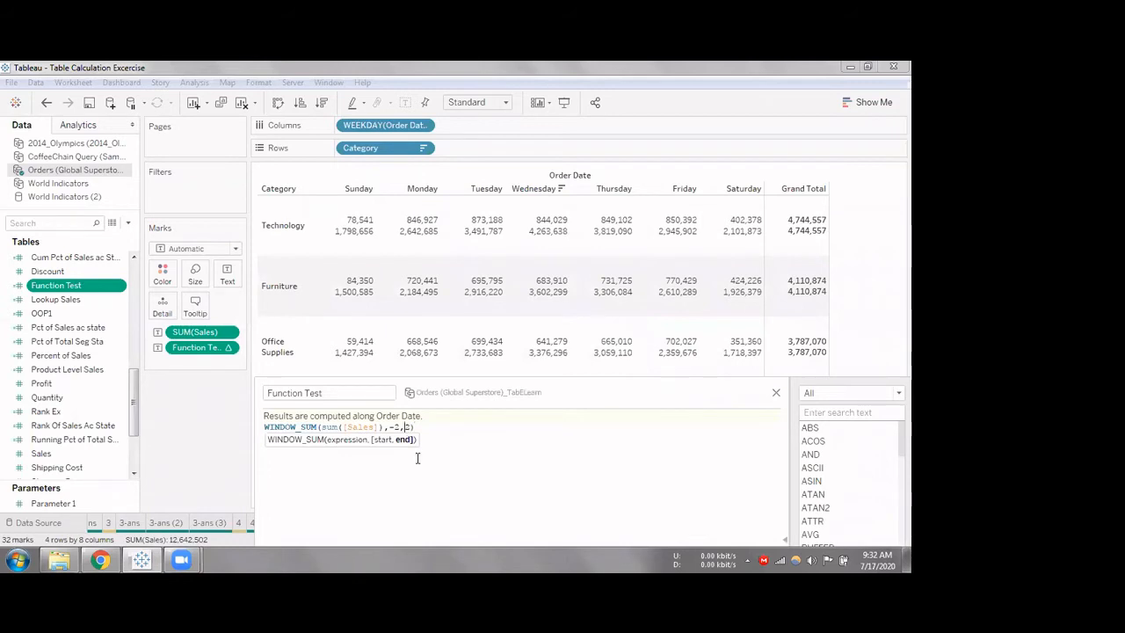
pyautogui.press('BackSpace')
pyautogui.press('BackSpace')
pyautogui.press('BackSpace')
pyautogui.moveTo(597, 389); pyautogui.dragTo(552, 197)
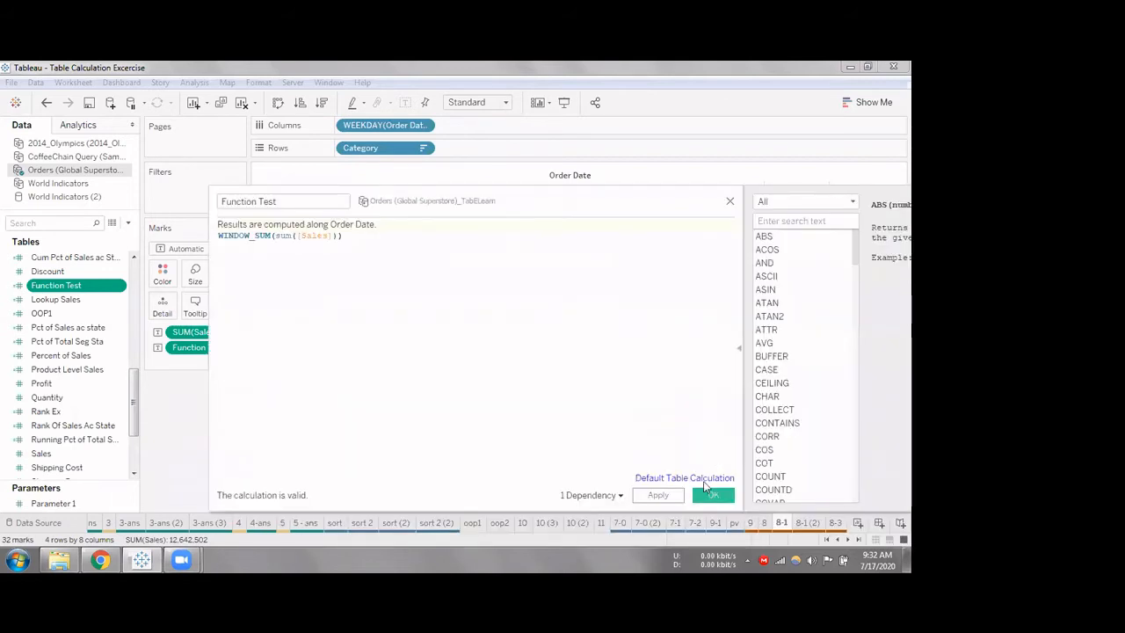
pyautogui.click(710, 494)
pyautogui.moveTo(345, 233)
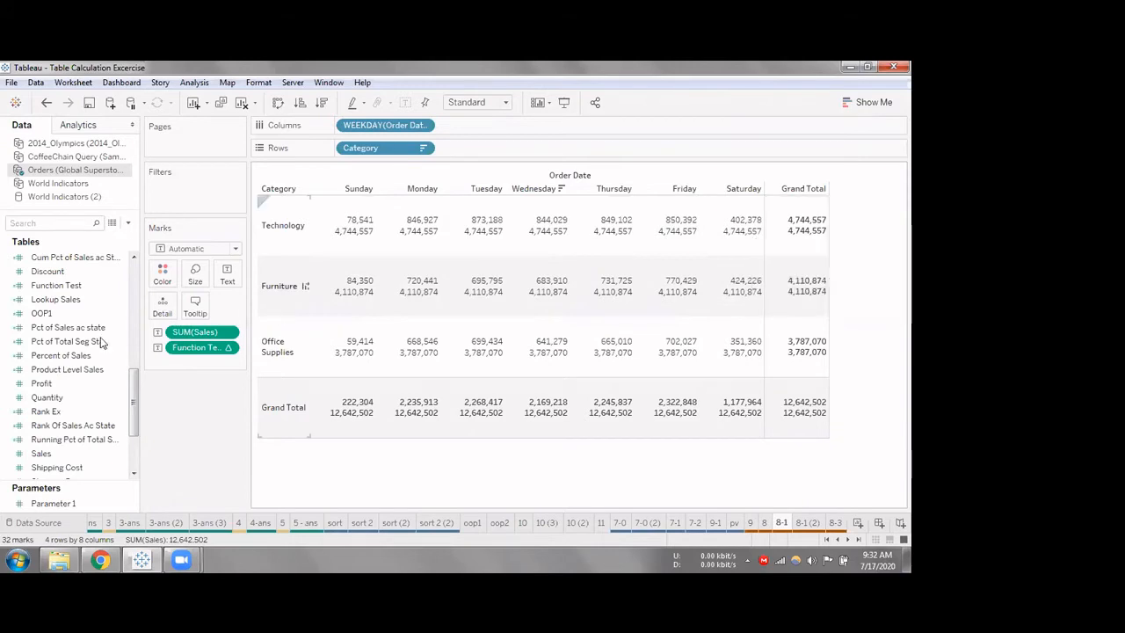
# Look at the Function Test options in the view, reopen its calculation to review the formula, and close the editor without changes
pyautogui.click(230, 350)
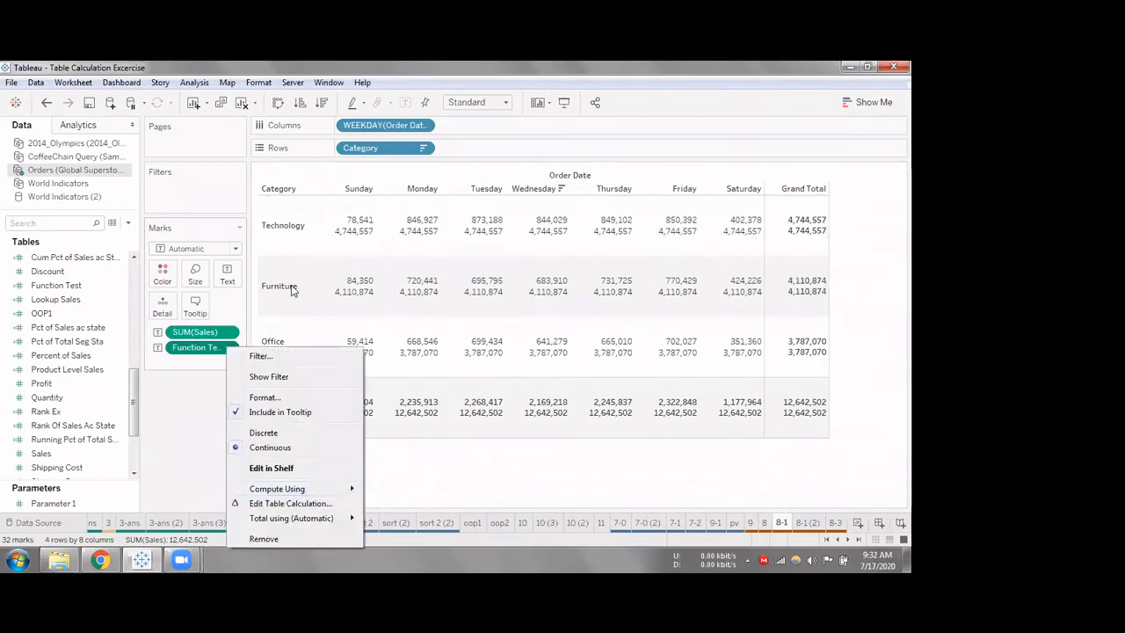
pyautogui.click(77, 335)
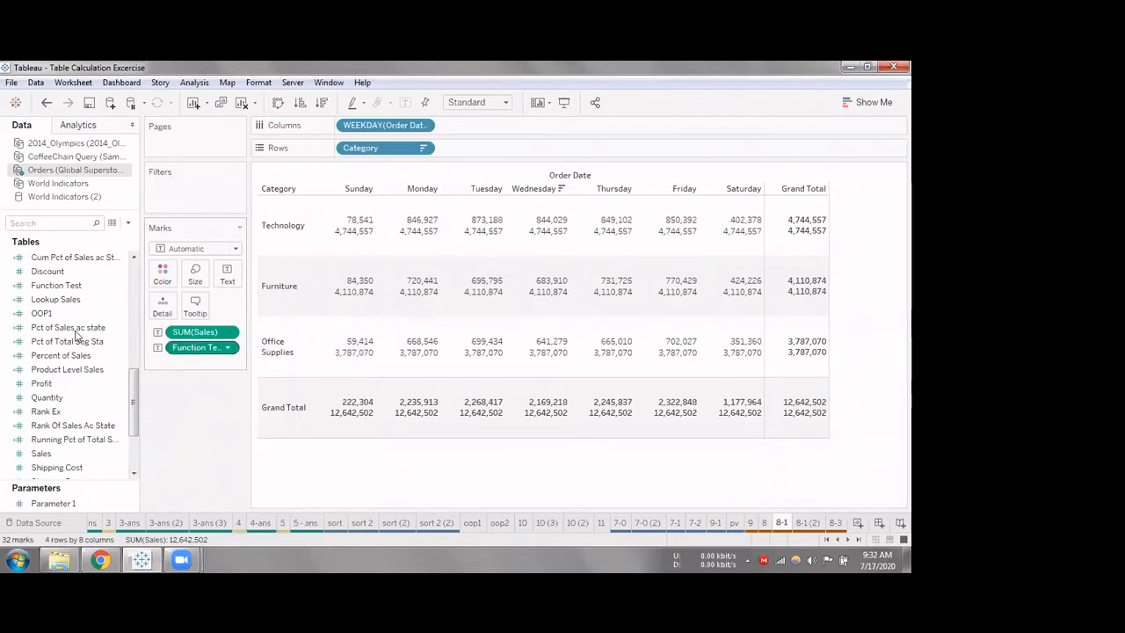
pyautogui.click(64, 288)
pyautogui.click(119, 285)
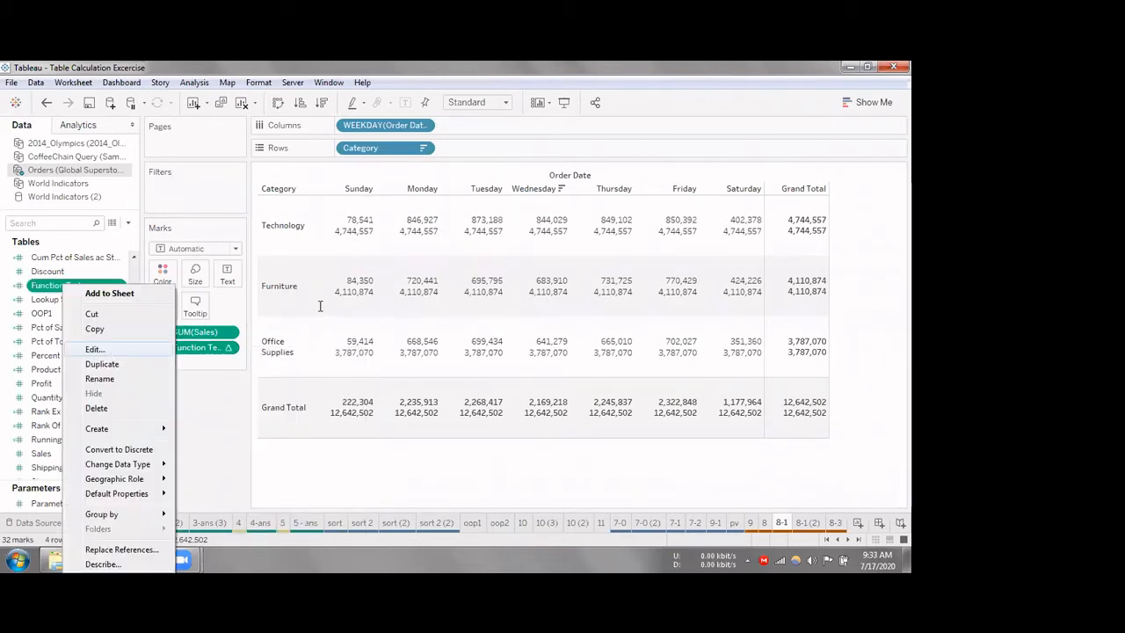
pyautogui.click(112, 352)
pyautogui.click(596, 203)
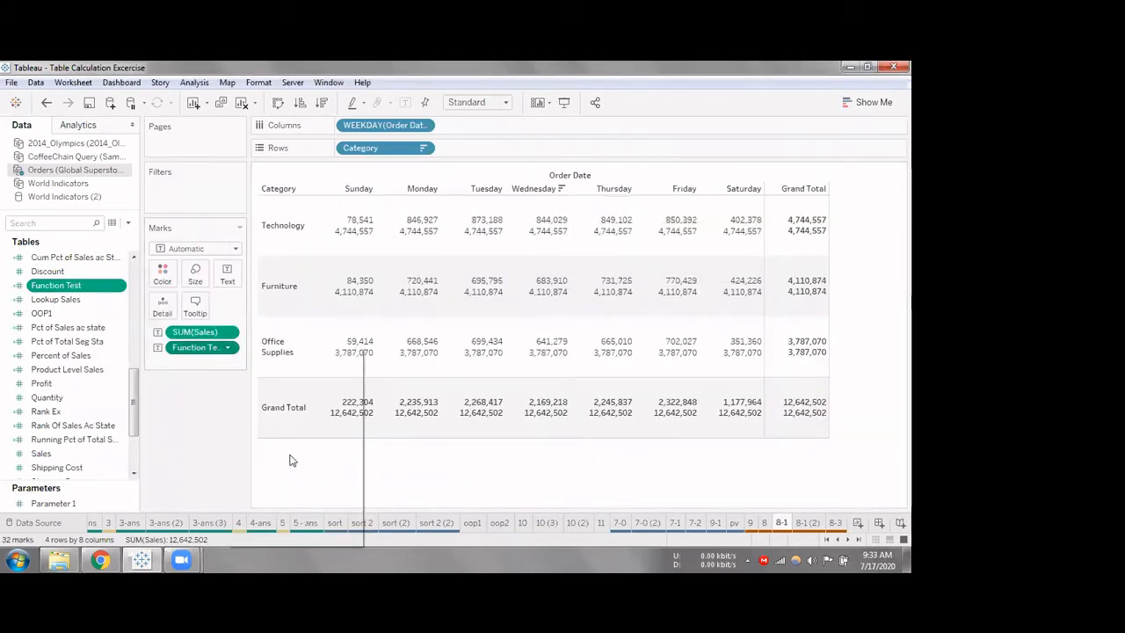
# Set the Function Test measure on the Marks card to compute using Table (across), and recheck the Compute Using setting
pyautogui.click(227, 347)
pyautogui.moveTo(293, 488)
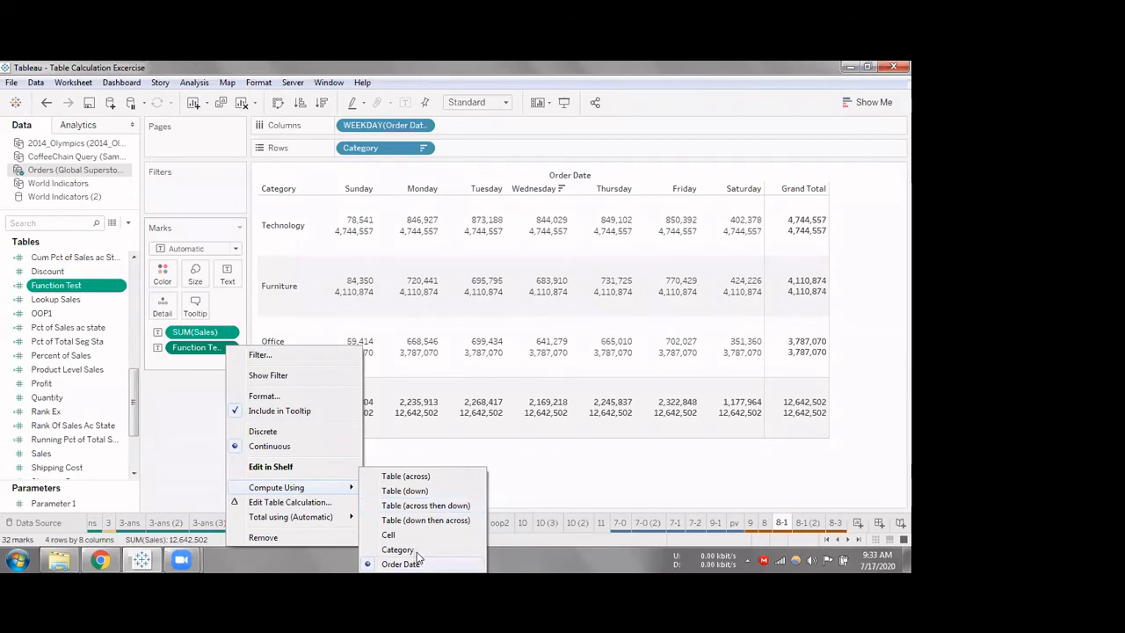
pyautogui.click(425, 476)
pyautogui.click(226, 351)
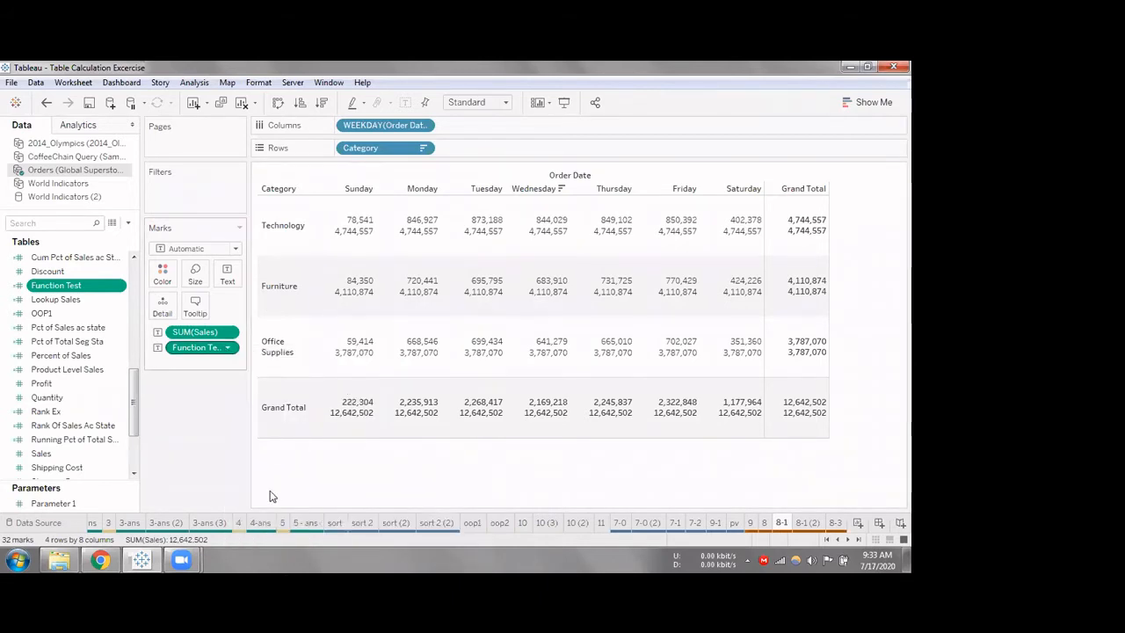
pyautogui.moveTo(352, 489)
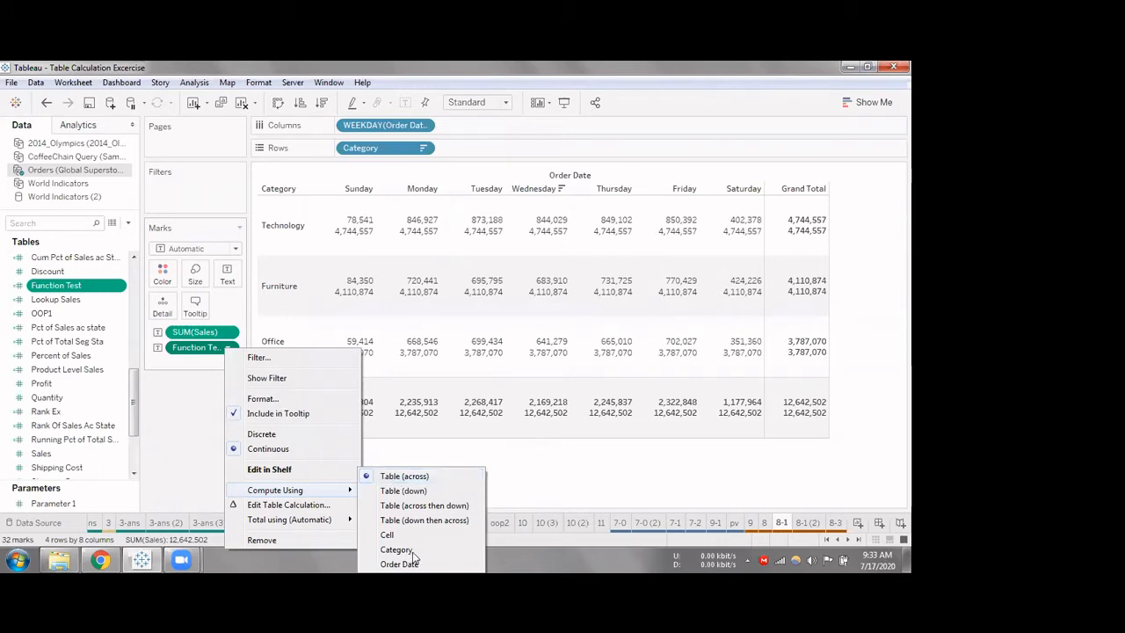
pyautogui.click(93, 283)
# Open the Function Test calculation beside the table and try a WINDOW_SUM start offset of -3, and delete that value
pyautogui.rightClick(97, 283)
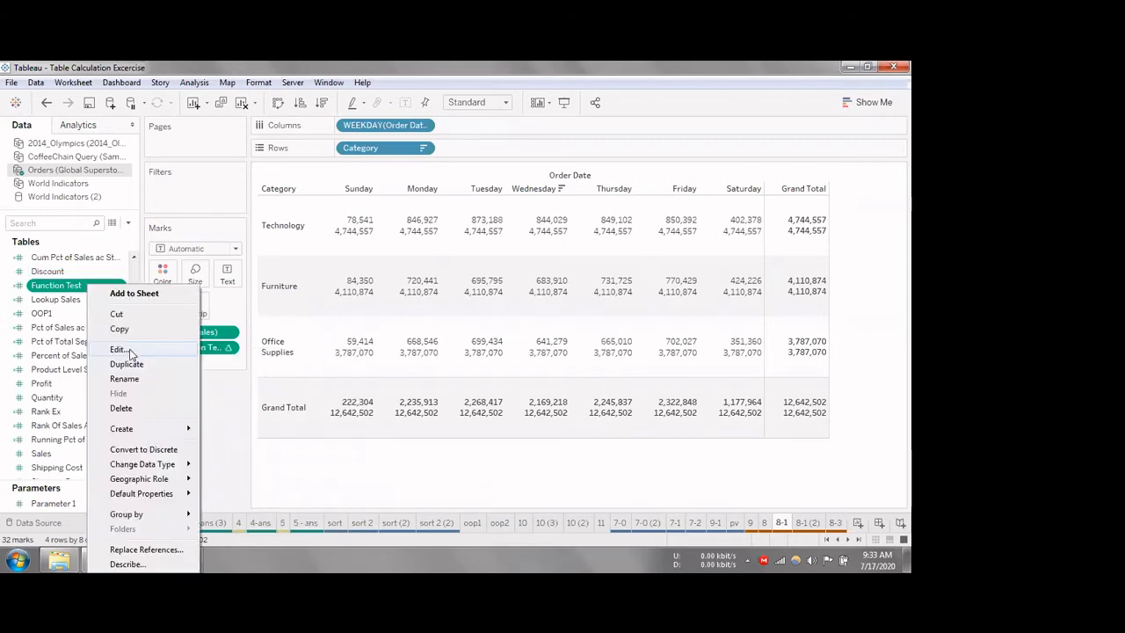
pyautogui.click(132, 351)
pyautogui.moveTo(321, 196); pyautogui.dragTo(589, 344)
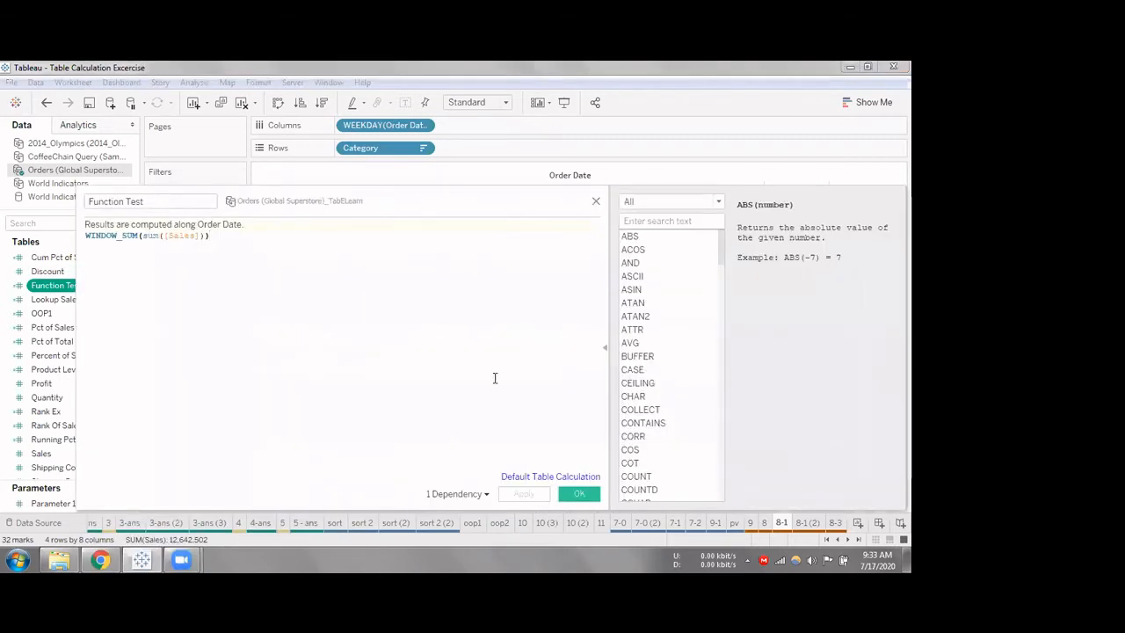
pyautogui.click(472, 382)
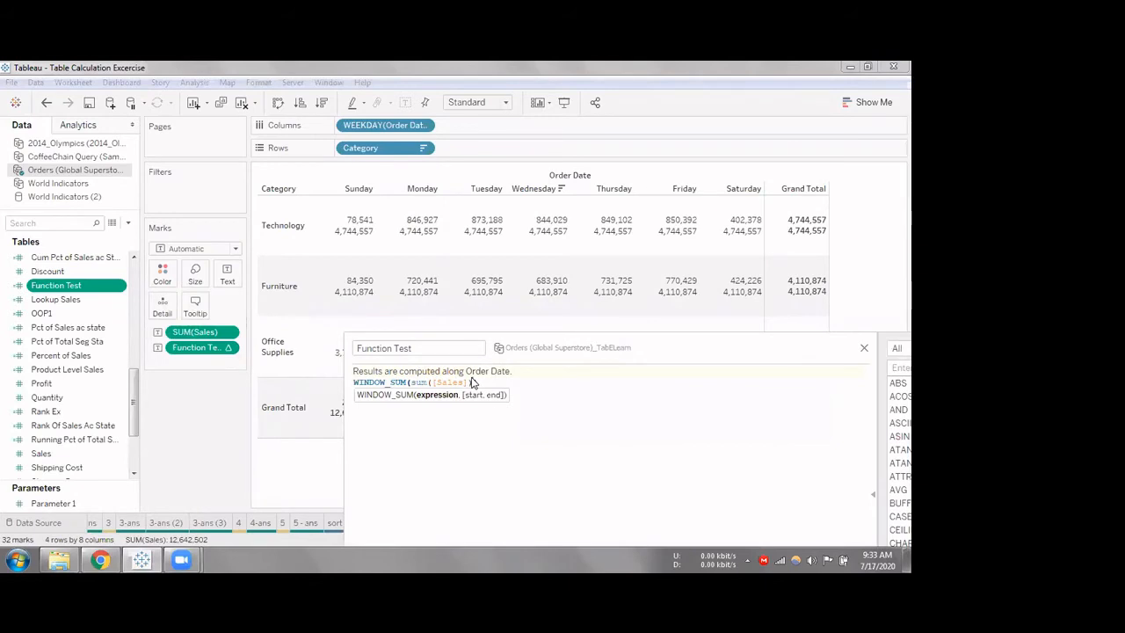
pyautogui.write(',')
pyautogui.write('-3')
pyautogui.press('BackSpace')
pyautogui.press('BackSpace')
pyautogui.moveTo(359, 236)
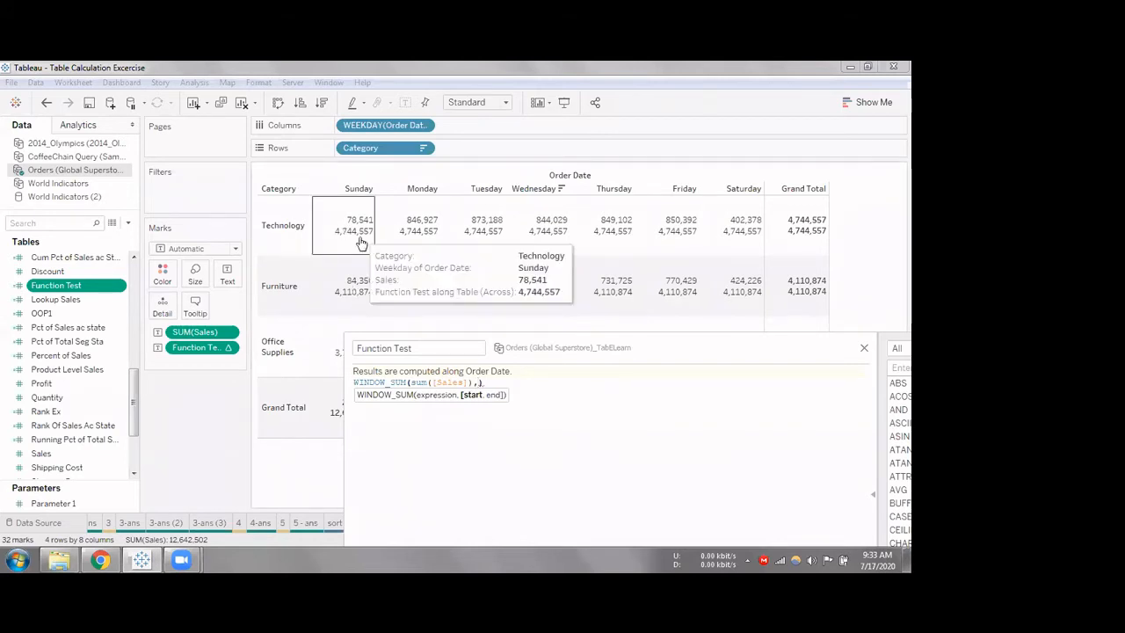
# Try replacing WINDOW_SUM with WINDOW_AVG in the formula, compare it with the Technology cells, and close the editor without saving
pyautogui.click(415, 411)
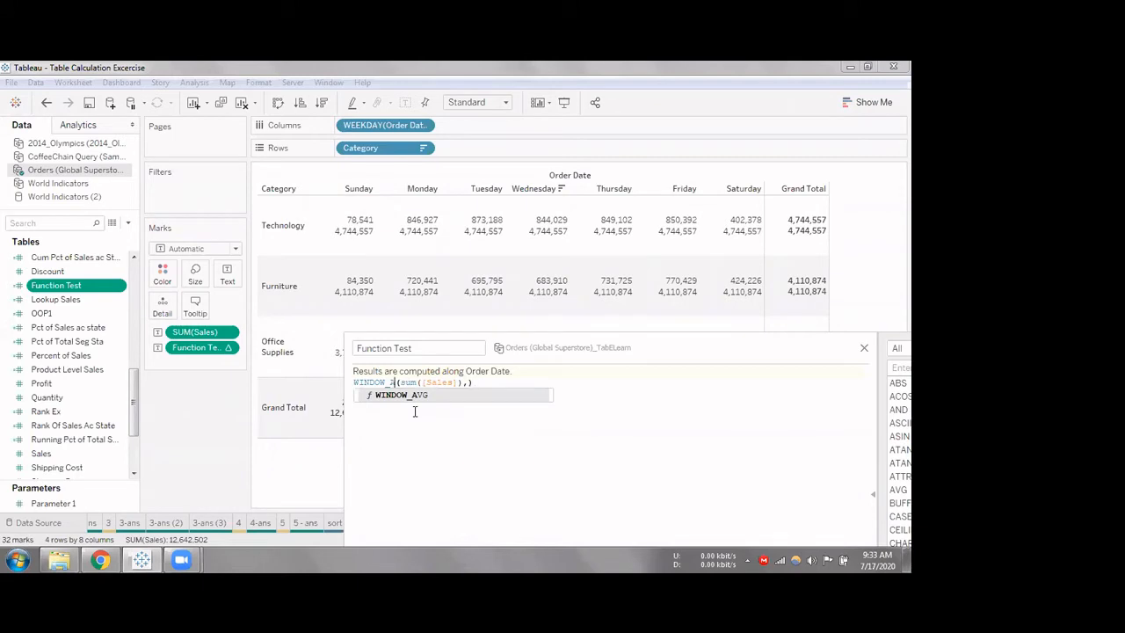
pyautogui.write('VG')
pyautogui.click(586, 410)
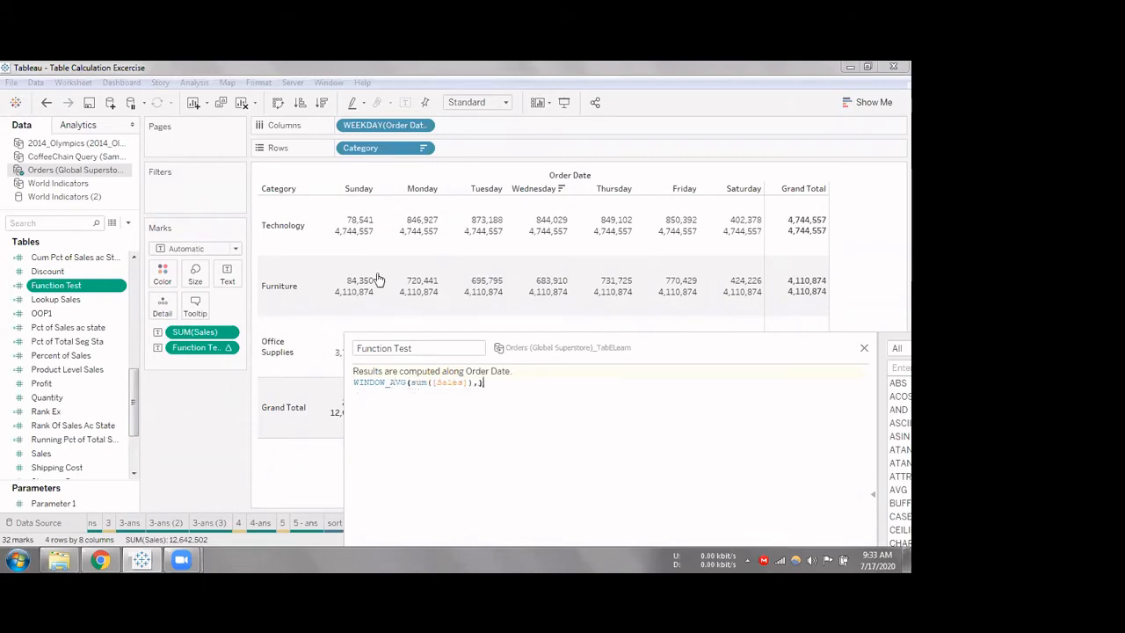
pyautogui.moveTo(363, 237)
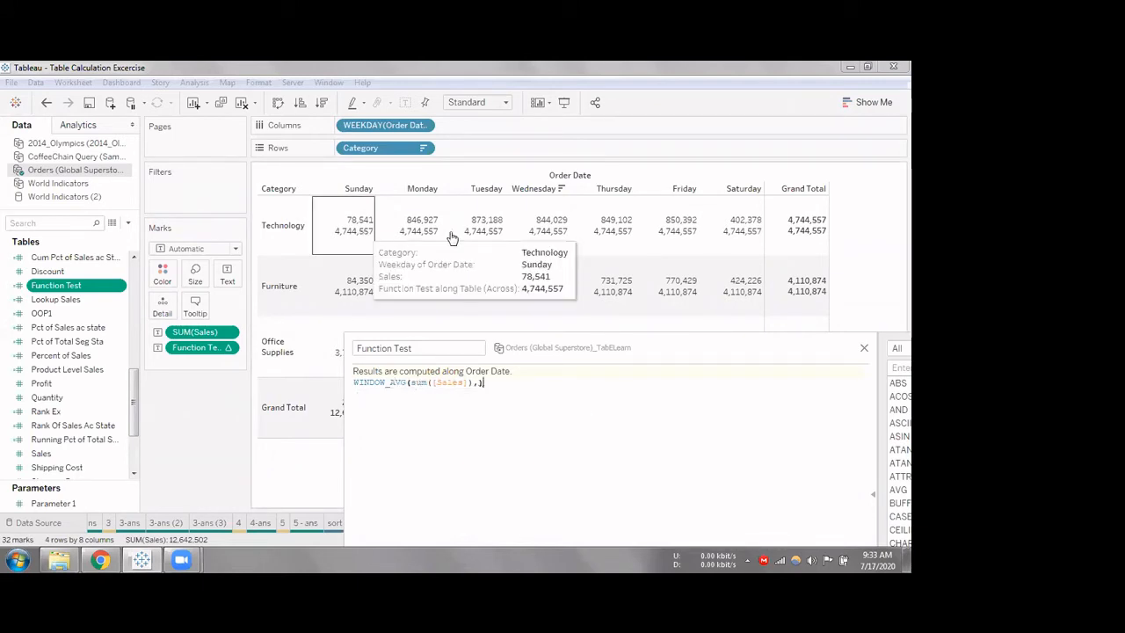
pyautogui.moveTo(420, 228)
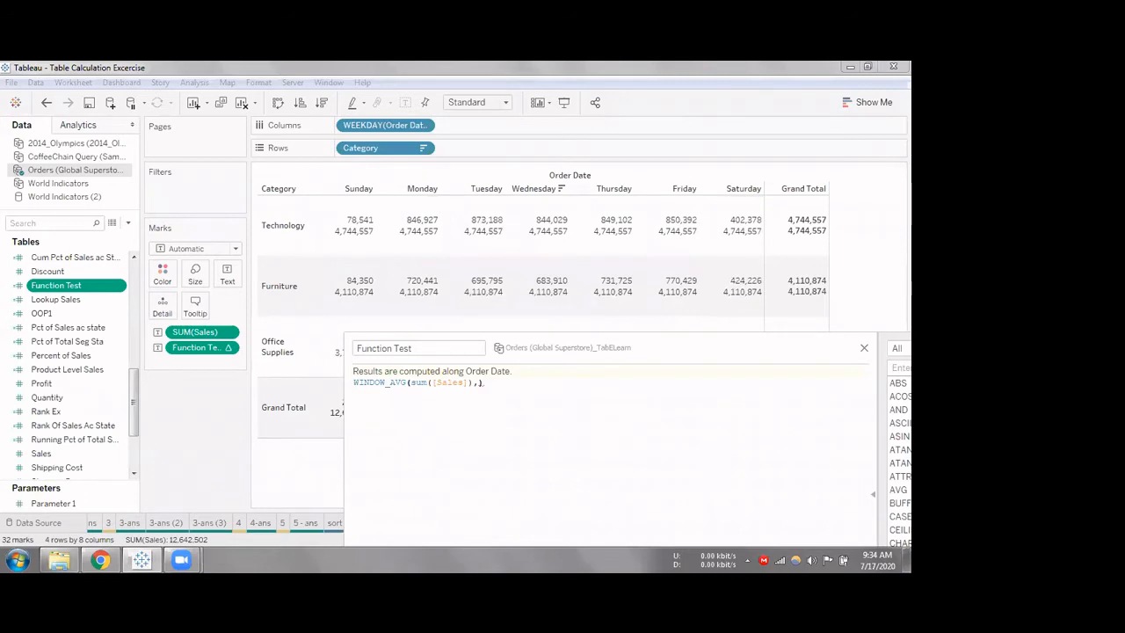
pyautogui.click(864, 347)
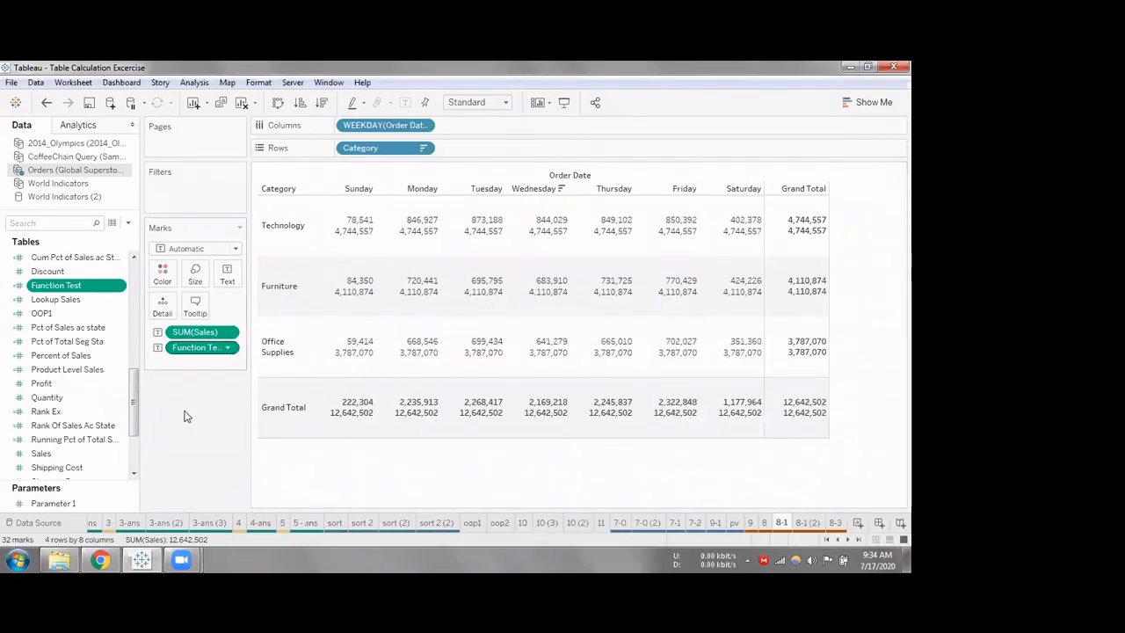
# Reopen the Function Test calculation, clear of the Technology and Furniture sales rows, ready to edit after sum([Sales])
pyautogui.rightClick(111, 283)
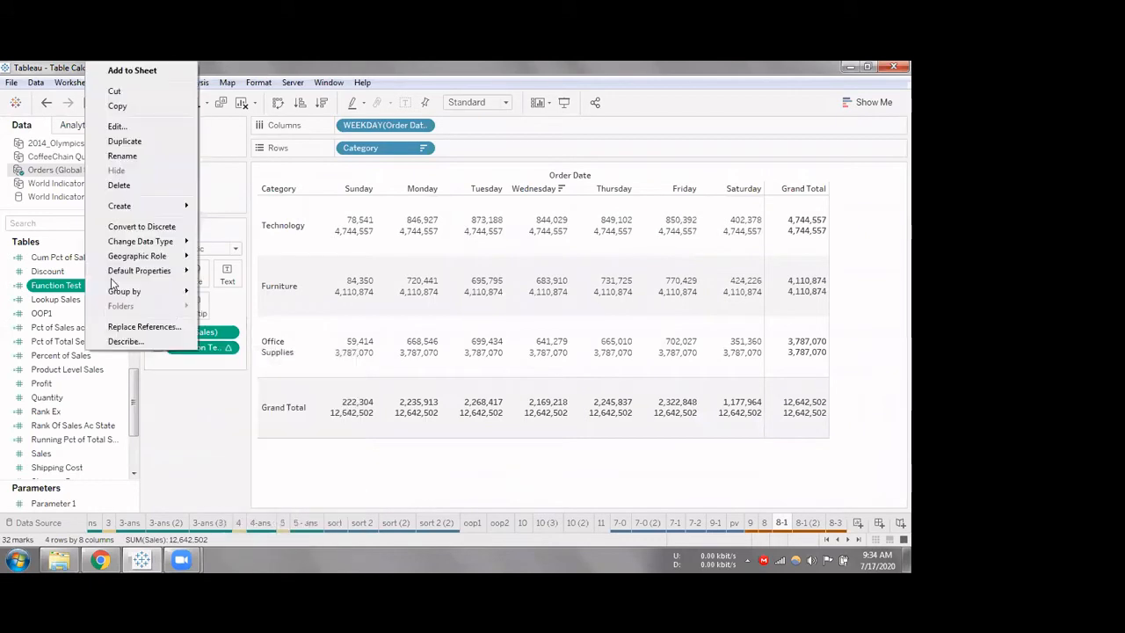
pyautogui.click(130, 128)
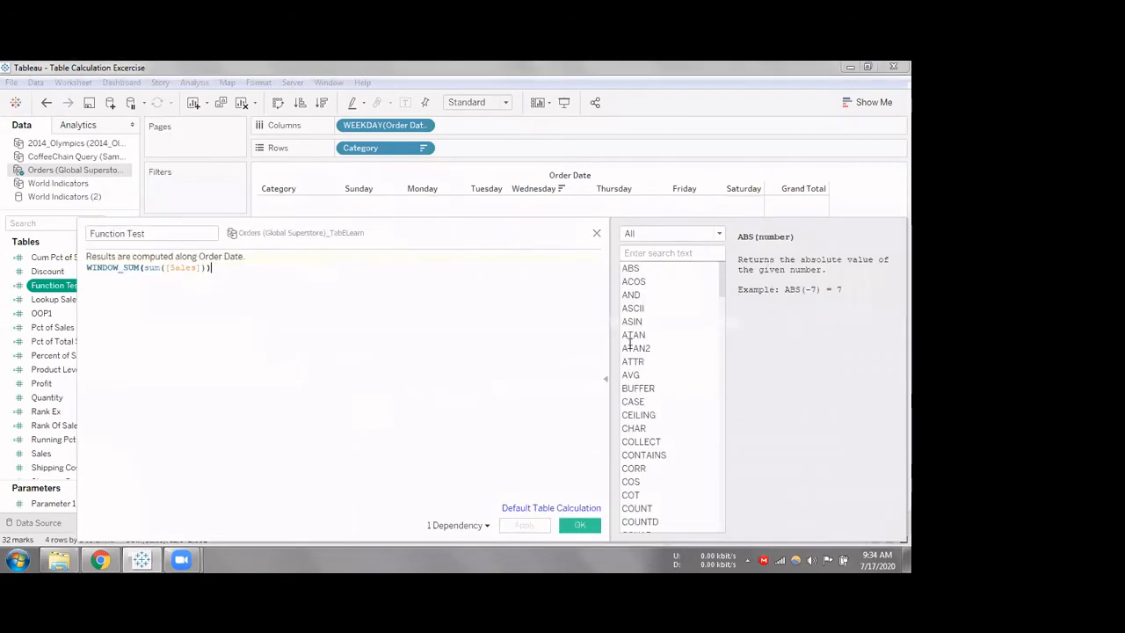
pyautogui.moveTo(279, 222); pyautogui.dragTo(630, 344)
pyautogui.click(556, 389)
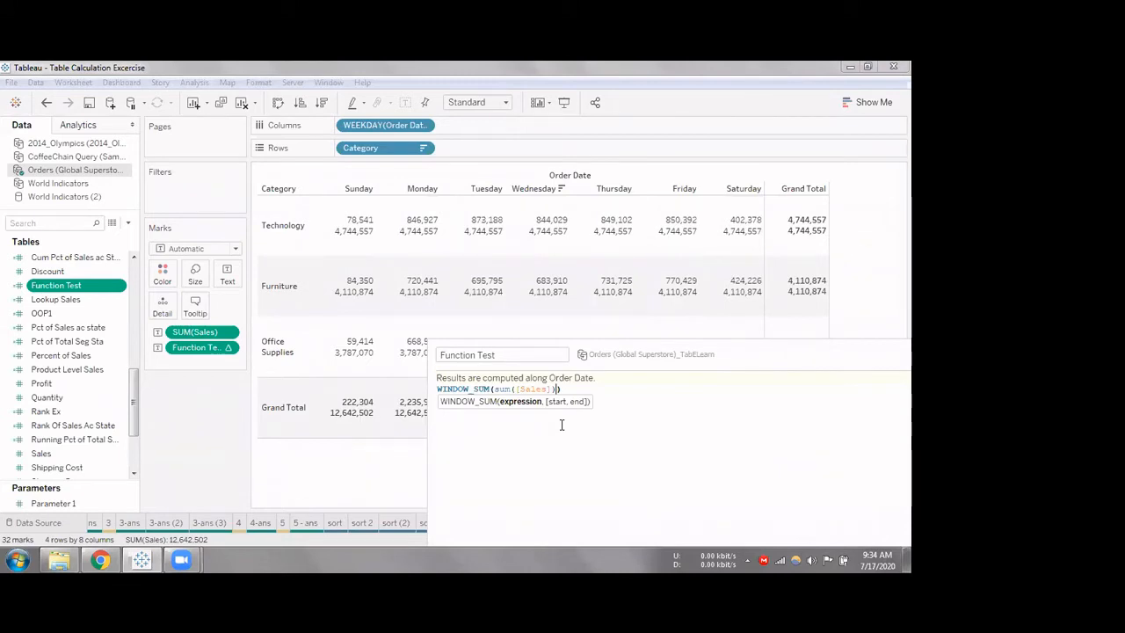
# Try the offsets -1,1 in the WINDOW_SUM formula and remove them again
pyautogui.write('-1,1')
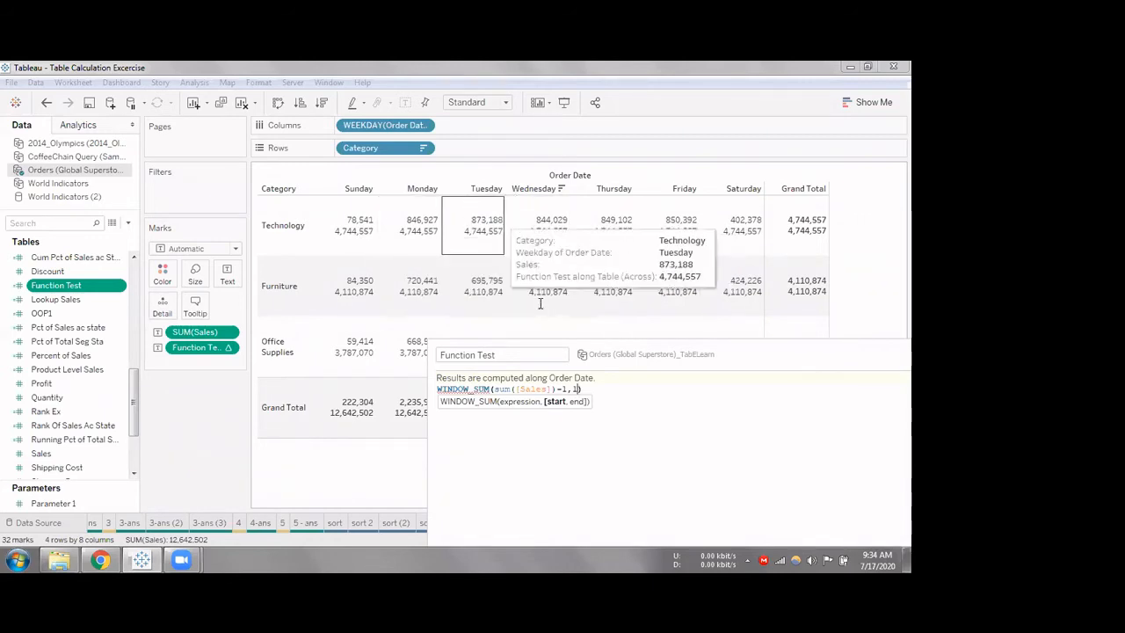
pyautogui.write(')')
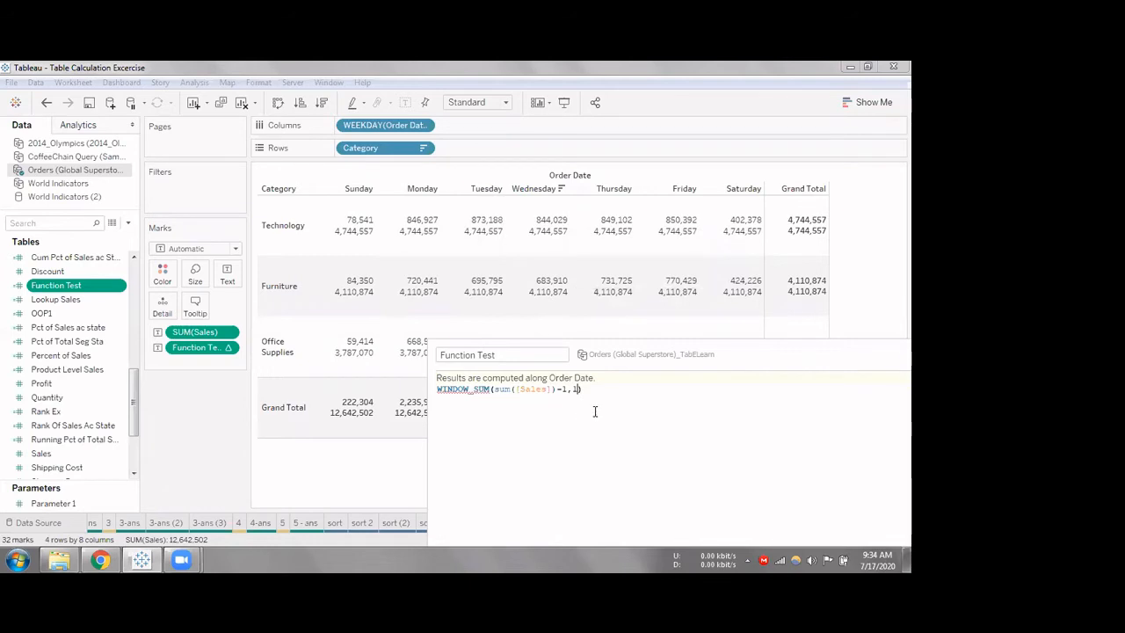
pyautogui.press('BackSpace')
pyautogui.press('BackSpace')
pyautogui.press('BackSpace')
pyautogui.press('BackSpace')
pyautogui.press('BackSpace')
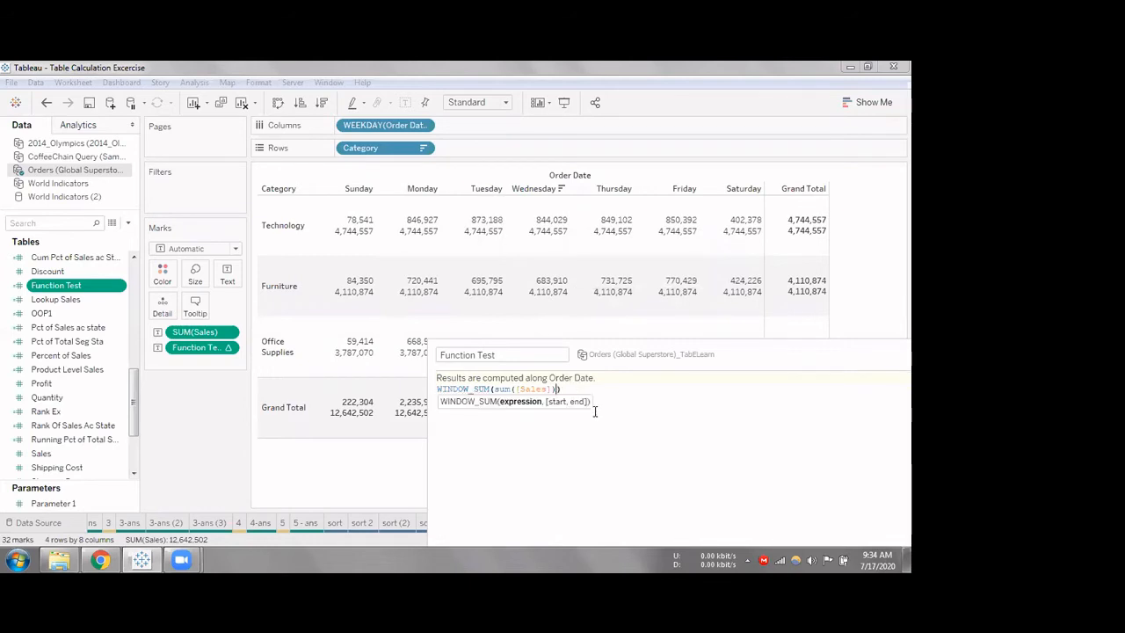
# Add a comma after sum([Sales]) in the WINDOW_SUM formula and shift the calculation editor slightly lower
pyautogui.write(',')
pyautogui.moveTo(707, 359)
pyautogui.mouseDown()
pyautogui.moveTo(665, 379)
pyautogui.moveTo(704, 380)
pyautogui.mouseUp()
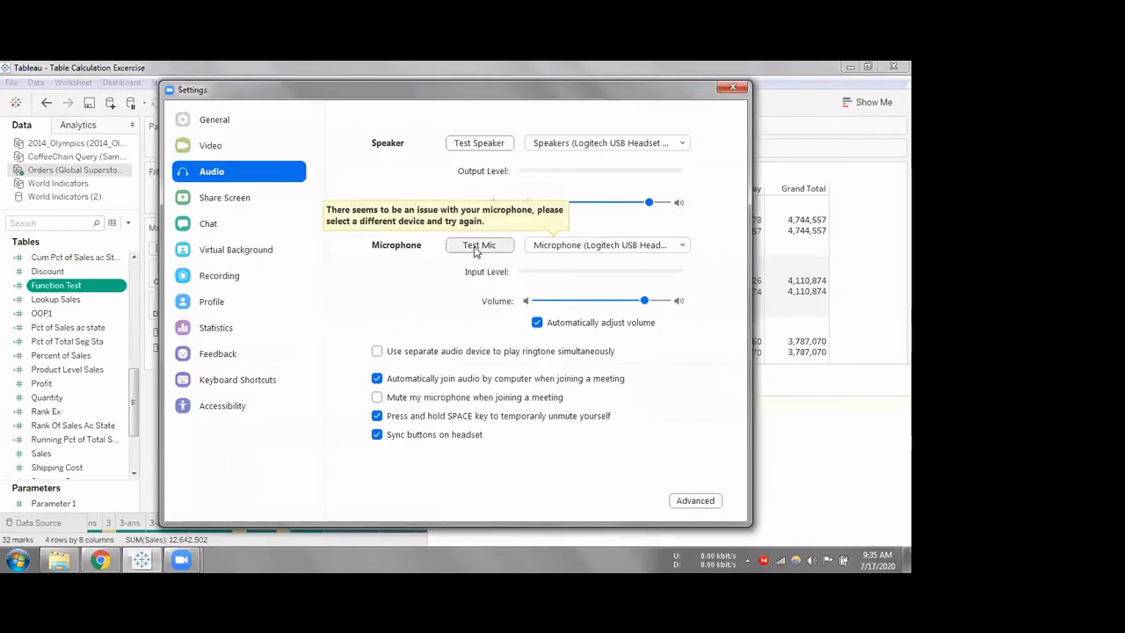
# Check the microphone device selection in the Zoom audio settings, and close the settings window
pyautogui.click(558, 251)
pyautogui.click(558, 253)
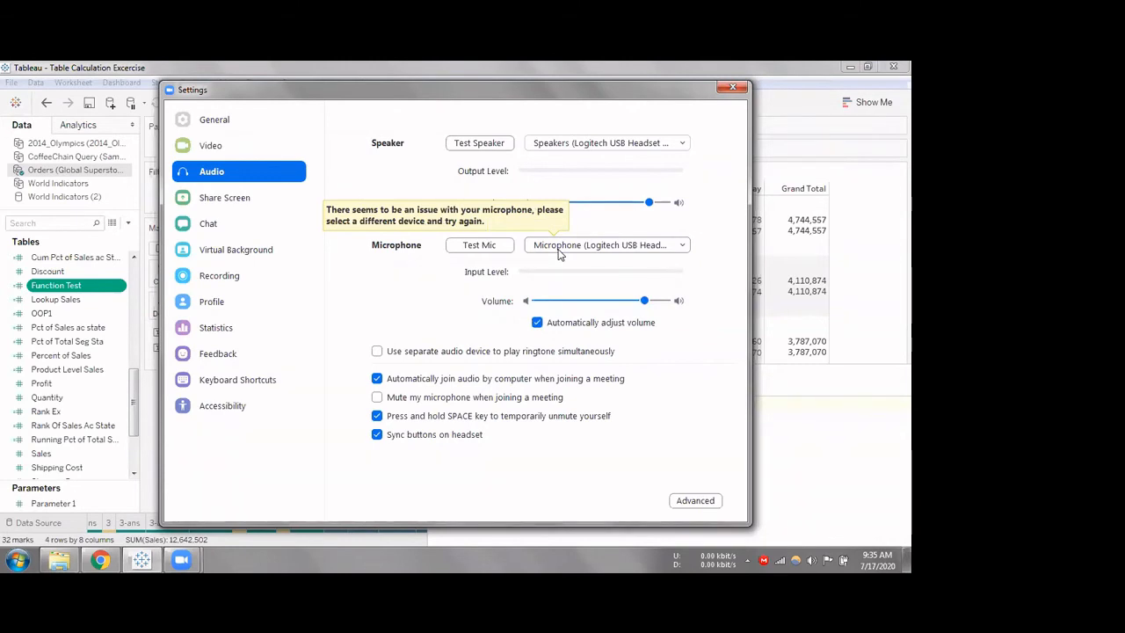
pyautogui.click(741, 82)
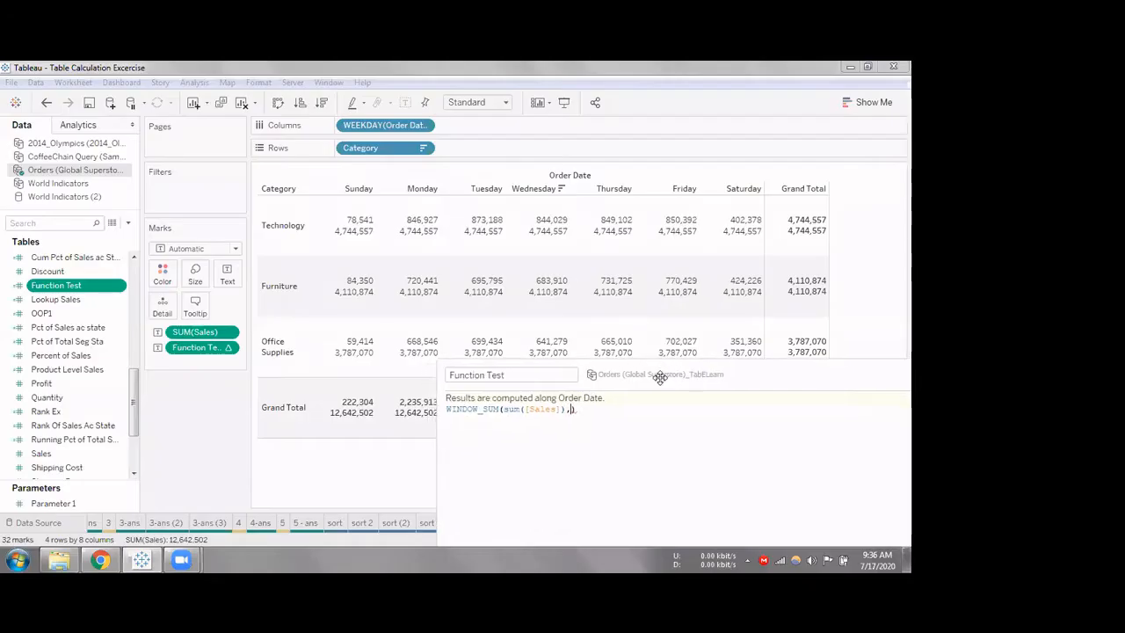
# Move the calculation editor below the table's Grand Total row and change the function from WINDOW_SUM to WINDOW_AVG
pyautogui.moveTo(665, 406); pyautogui.dragTo(670, 438)
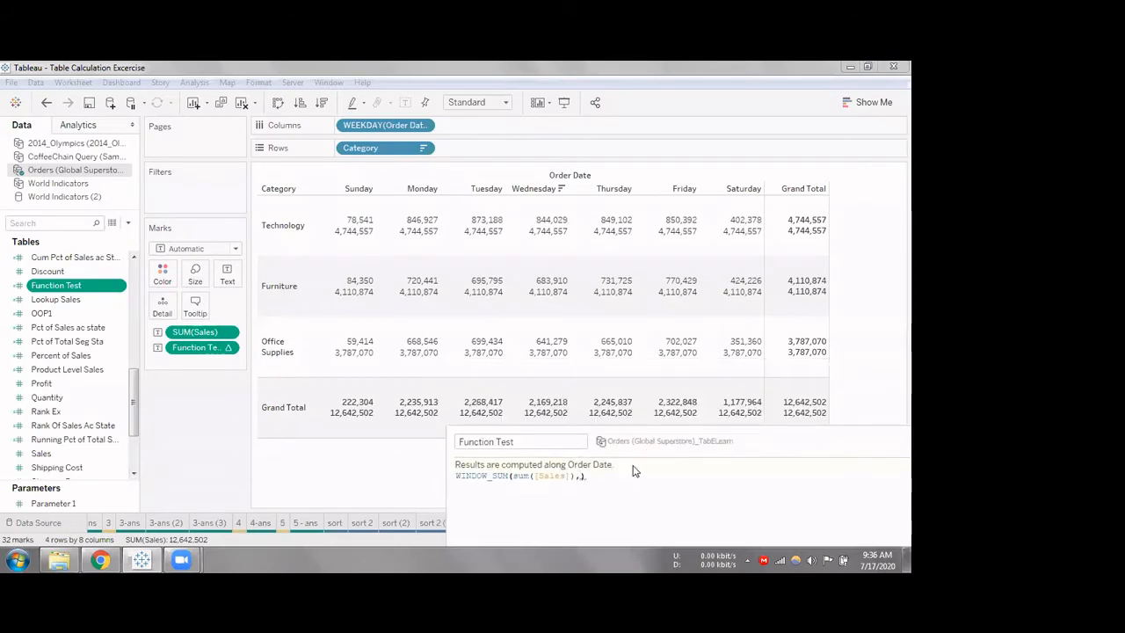
pyautogui.moveTo(457, 246)
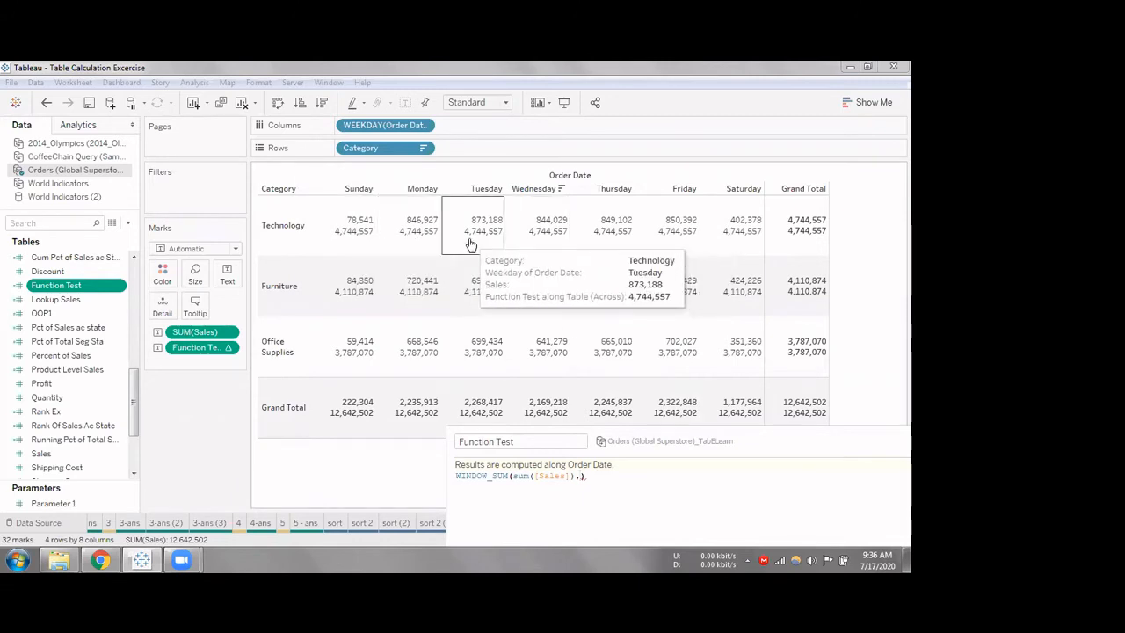
pyautogui.click(507, 475)
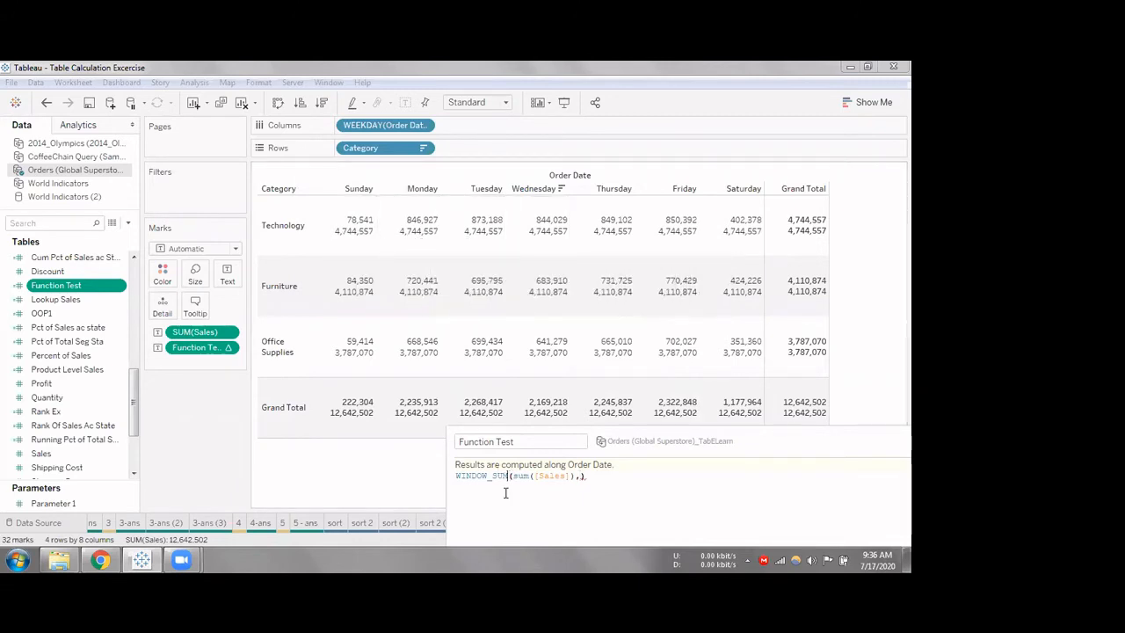
pyautogui.press('BackSpace')
pyautogui.press('BackSpace')
pyautogui.press('BackSpace')
pyautogui.write('AVG')
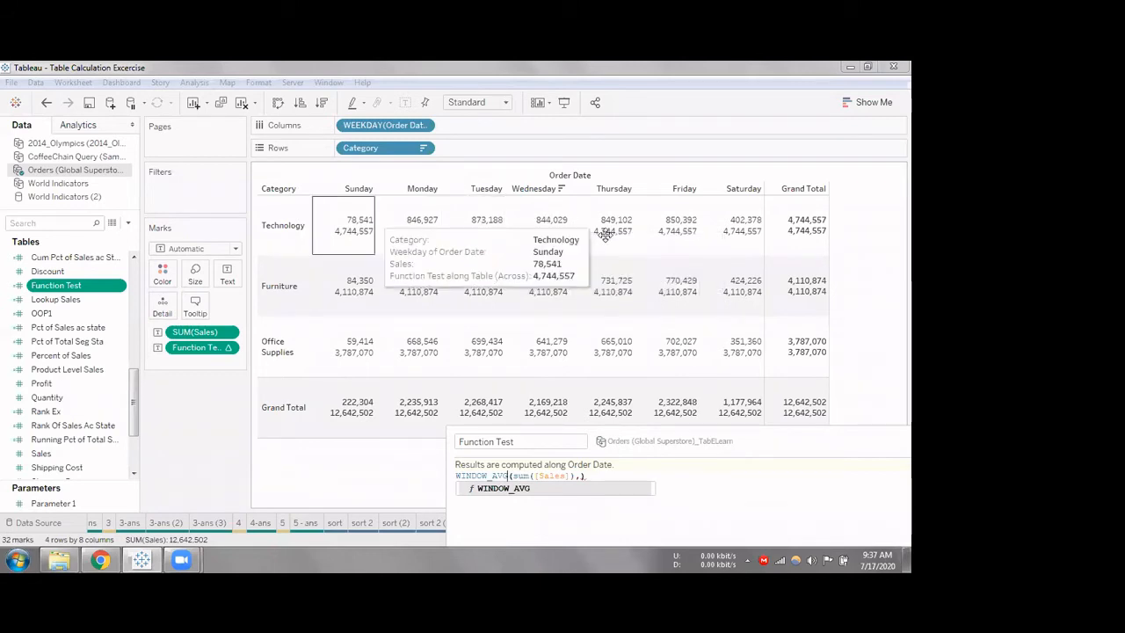
# Try the offsets -1,1 after sum([Sales]) in the WINDOW_AVG formula and move the calculation editor clear of the table
pyautogui.moveTo(708, 440); pyautogui.dragTo(707, 345)
pyautogui.click(594, 396)
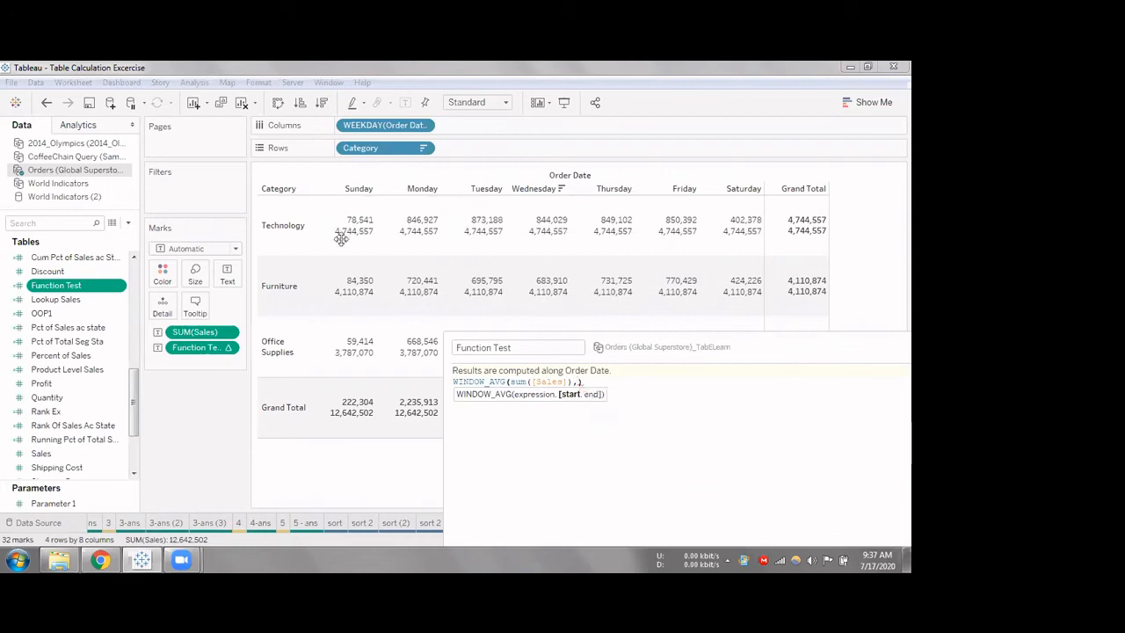
pyautogui.moveTo(354, 231)
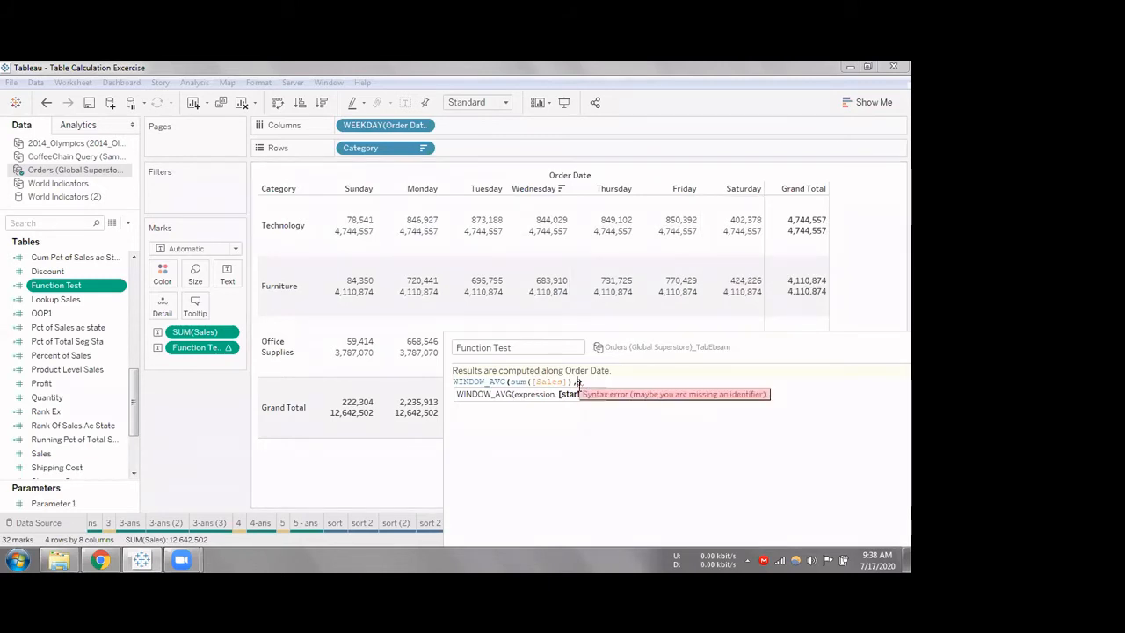
pyautogui.write('-1,')
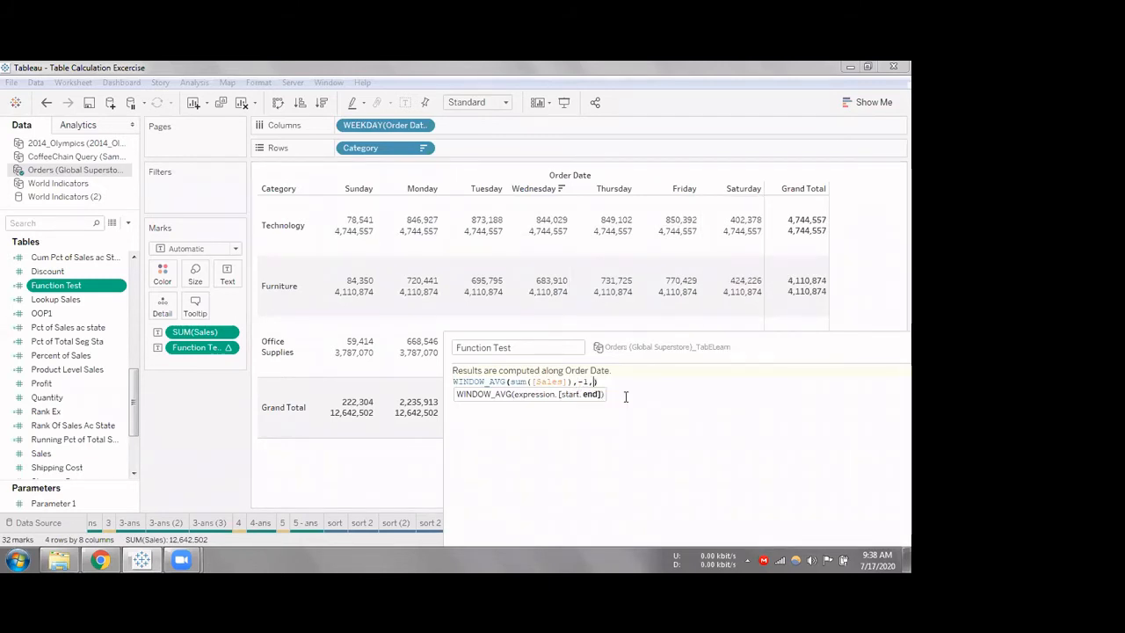
pyautogui.write('1')
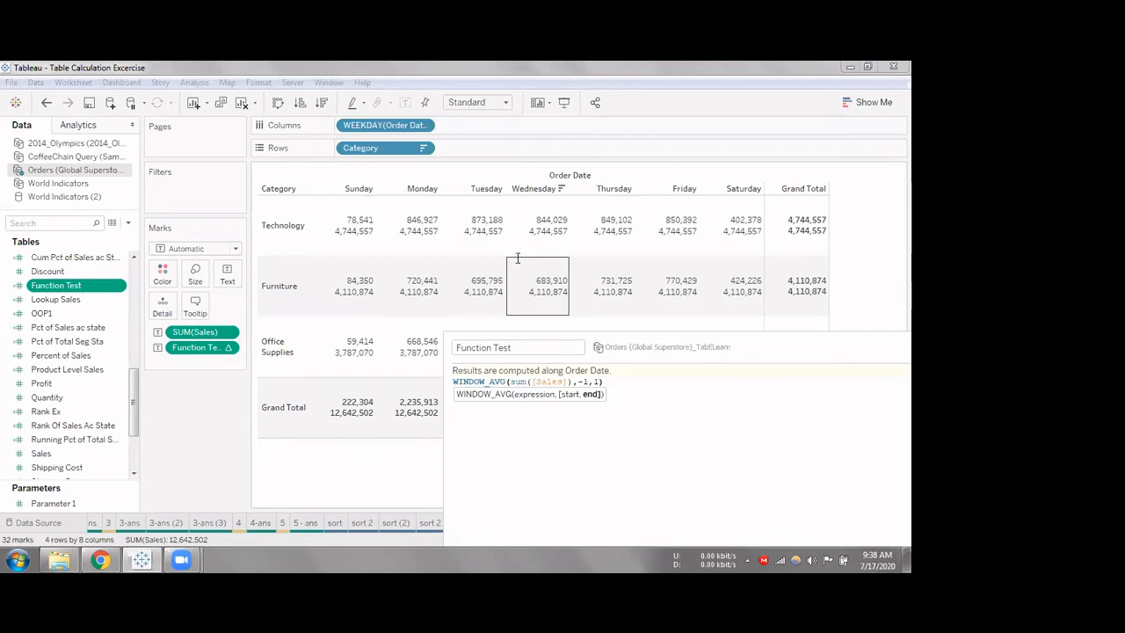
pyautogui.moveTo(764, 353); pyautogui.dragTo(740, 351)
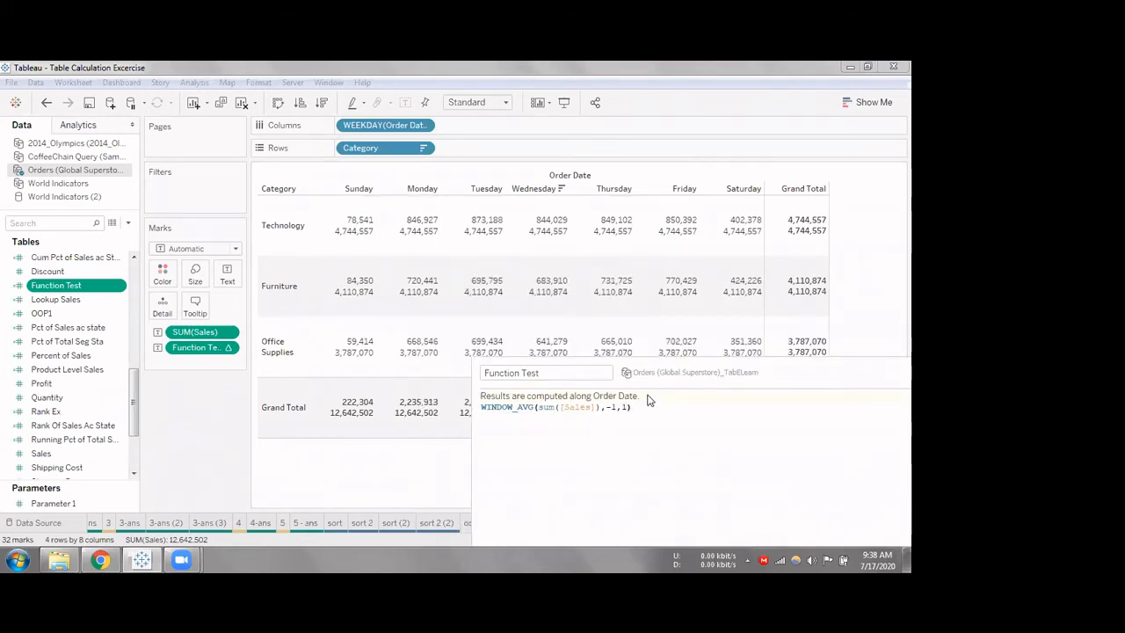
# Remove the offsets and trailing comma from the WINDOW_AVG formula and close the calculation editor without saving
pyautogui.press('BackSpace')
pyautogui.press('Left')
pyautogui.press('BackSpace')
pyautogui.press('BackSpace')
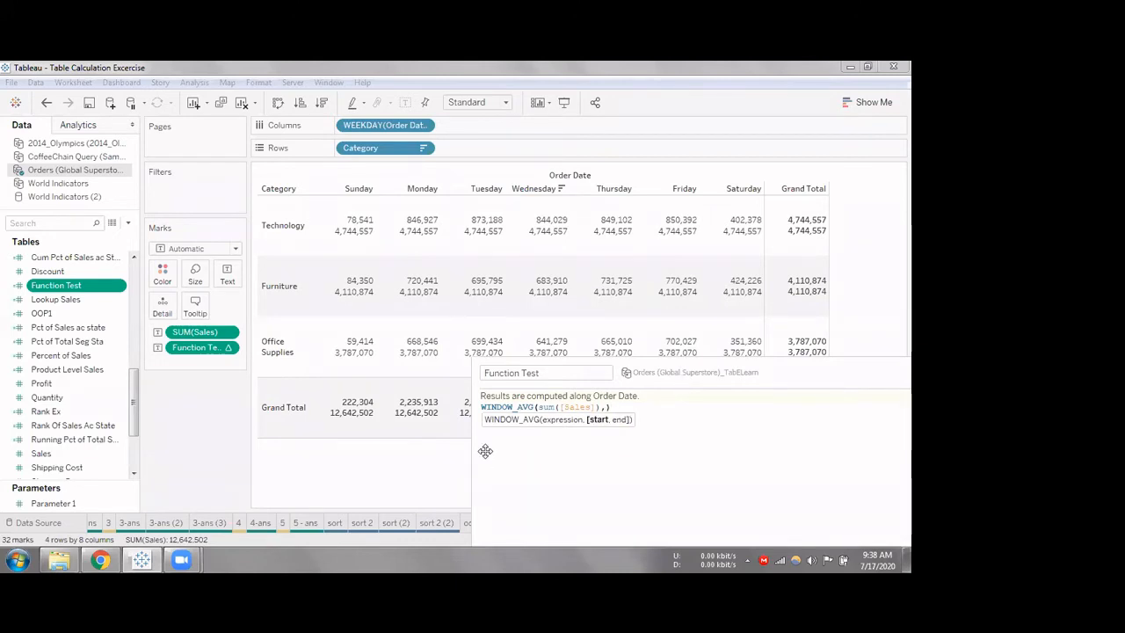
pyautogui.moveTo(635, 399); pyautogui.dragTo(457, 299)
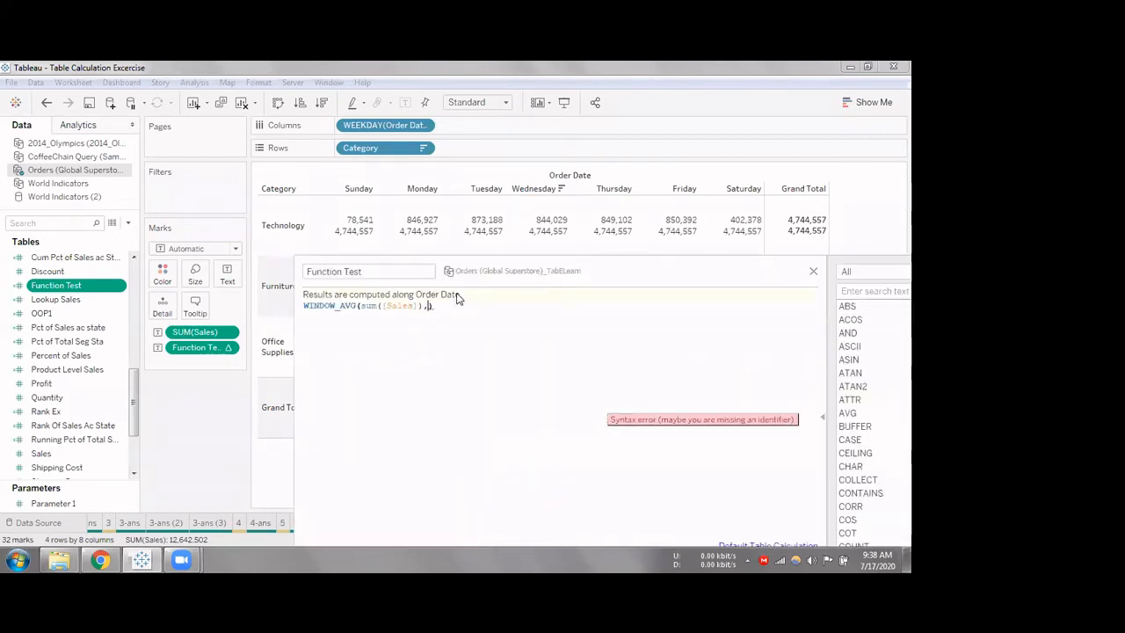
pyautogui.press('BackSpace')
pyautogui.press('BackSpace')
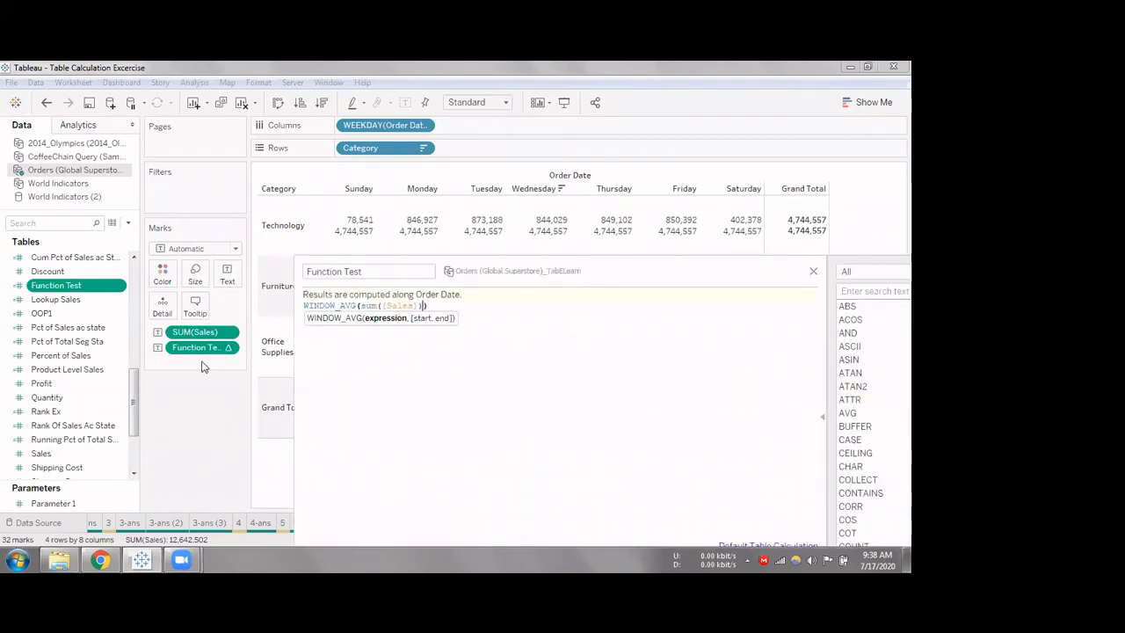
pyautogui.press('Escape')
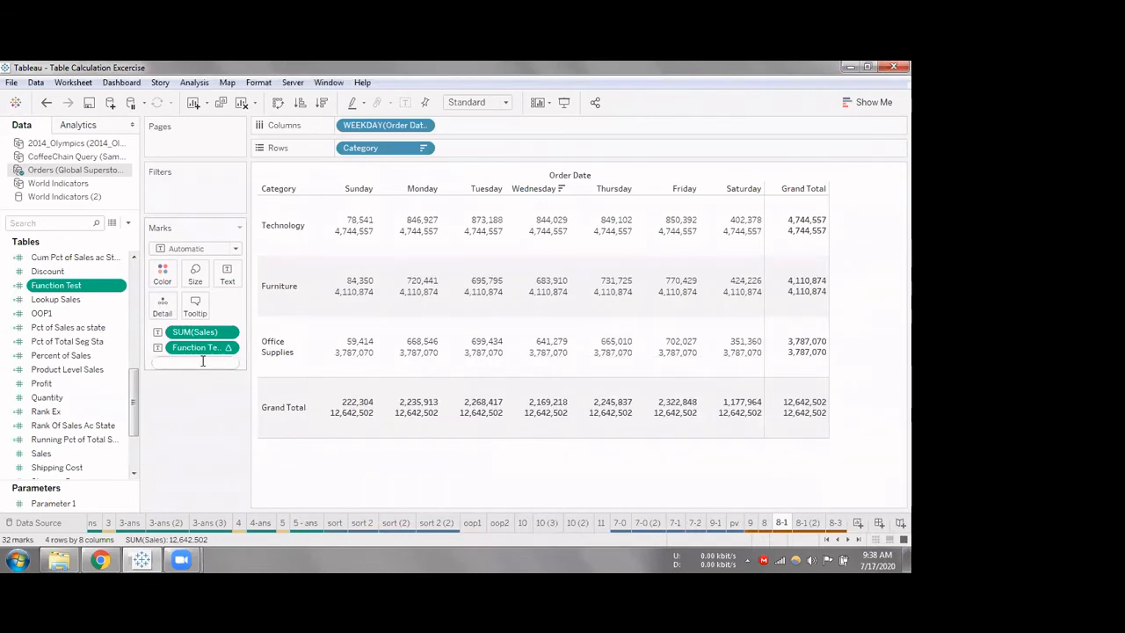
# Add an ad-hoc first() calculation to the marks and show it as text in the table cells
pyautogui.write('first()')
pyautogui.press('Return')
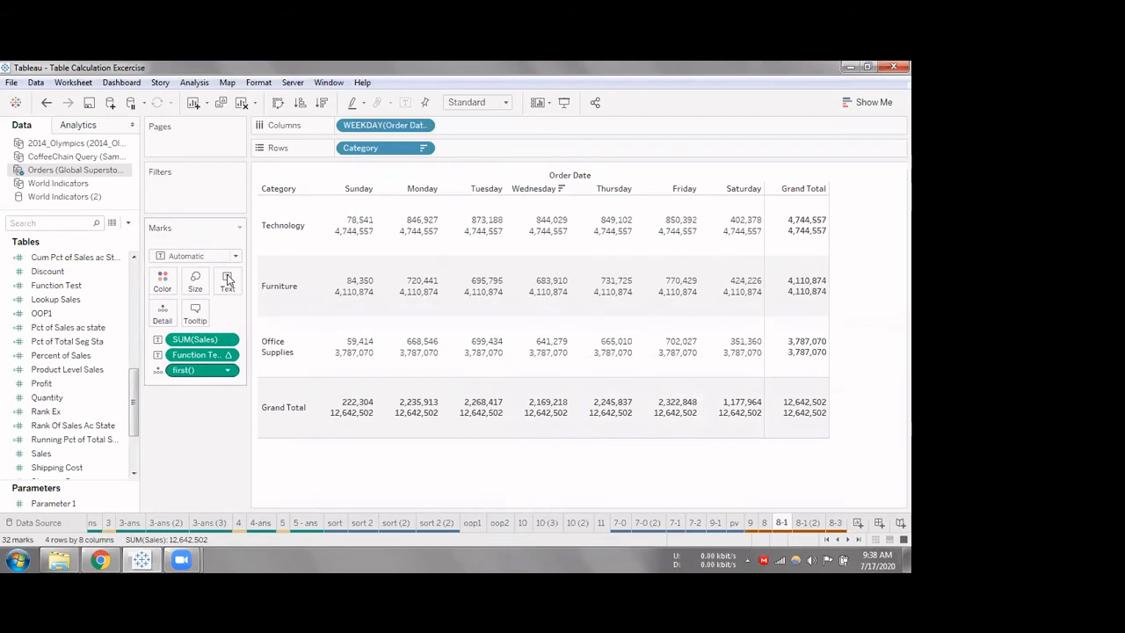
pyautogui.moveTo(227, 280); pyautogui.dragTo(226, 280)
pyautogui.moveTo(372, 243)
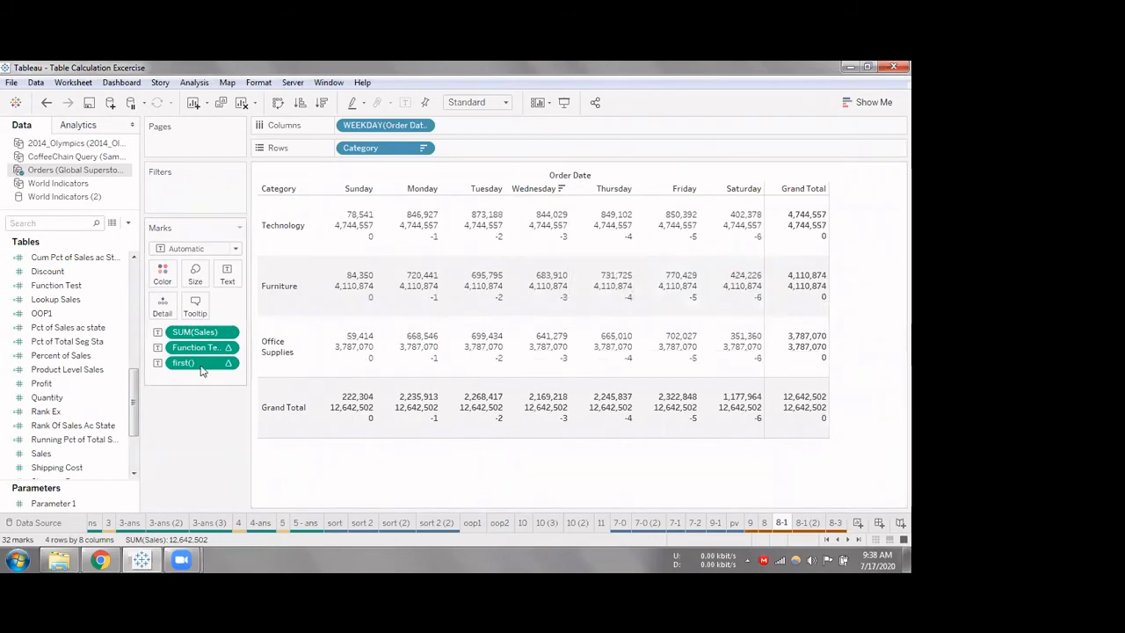
# Change the Function Test calculation to WINDOW_SUM(sum([Sales]),FIRST(),0) and save it
pyautogui.click(56, 287)
pyautogui.rightClick(60, 288)
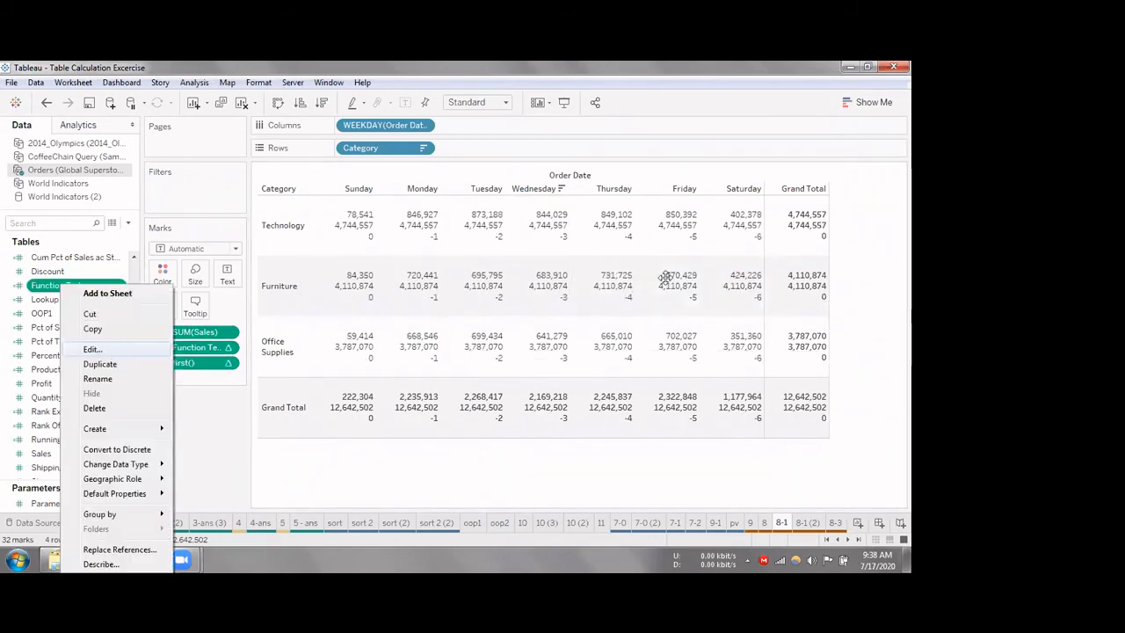
pyautogui.press('Return')
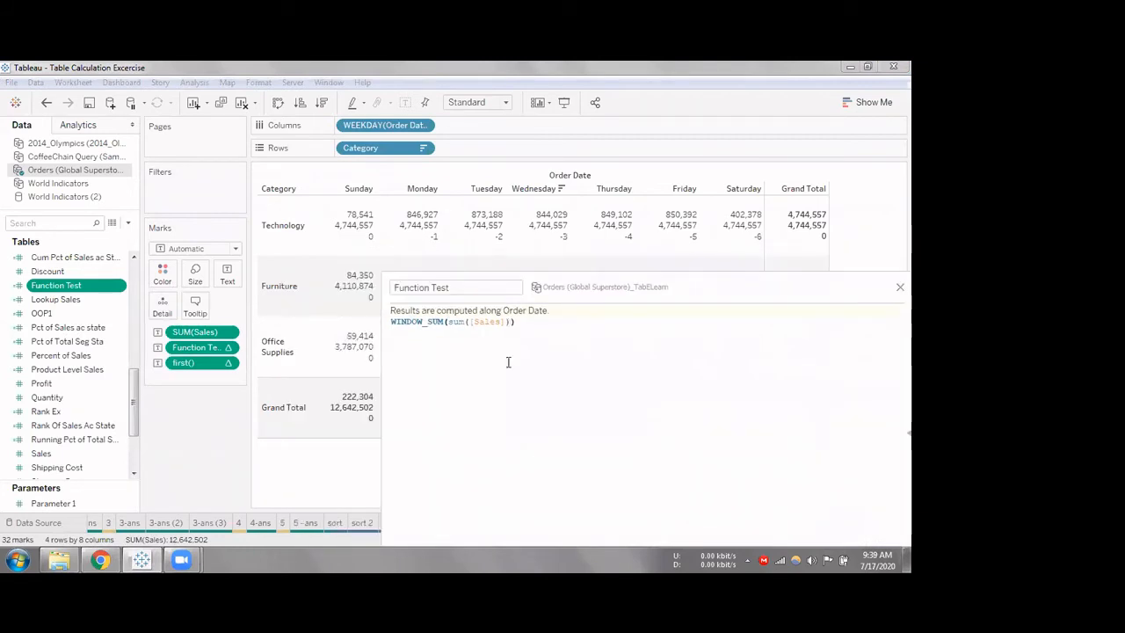
pyautogui.click(508, 362)
pyautogui.write(',')
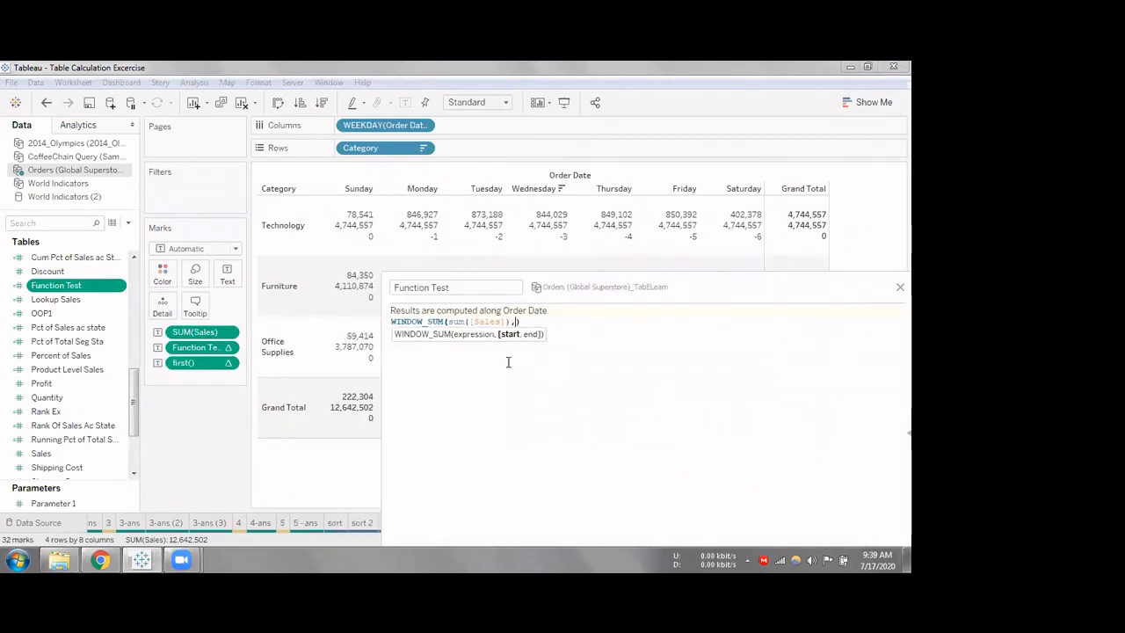
pyautogui.write('firstg()')
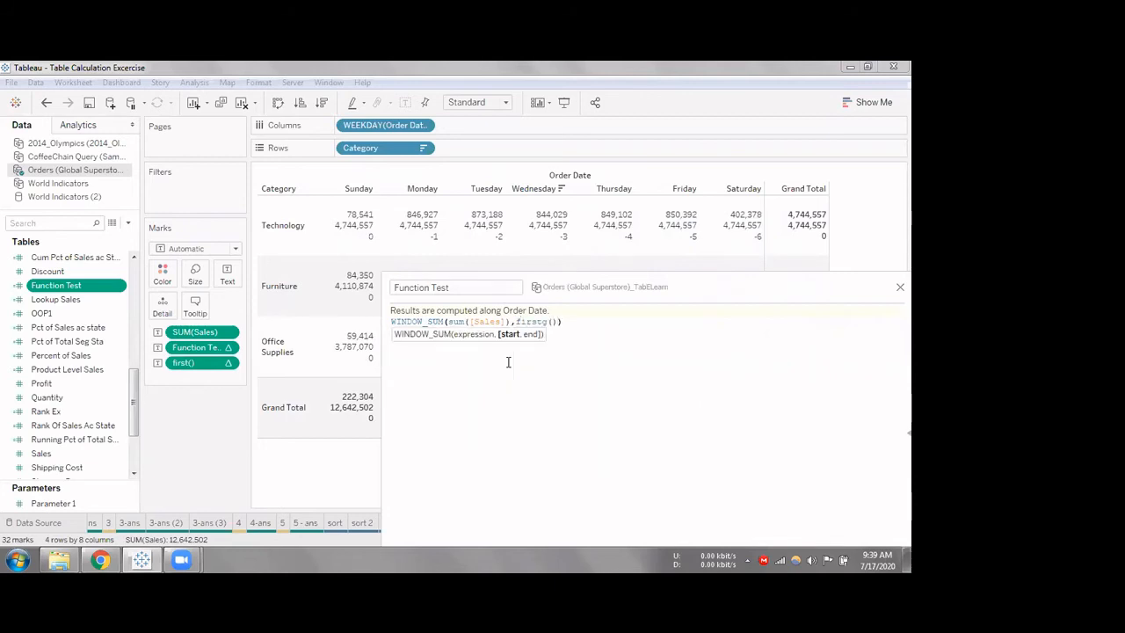
pyautogui.press('BackSpace')
pyautogui.press('BackSpace')
pyautogui.press('BackSpace')
pyautogui.press('BackSpace')
pyautogui.press('Return')
pyautogui.write(',0')
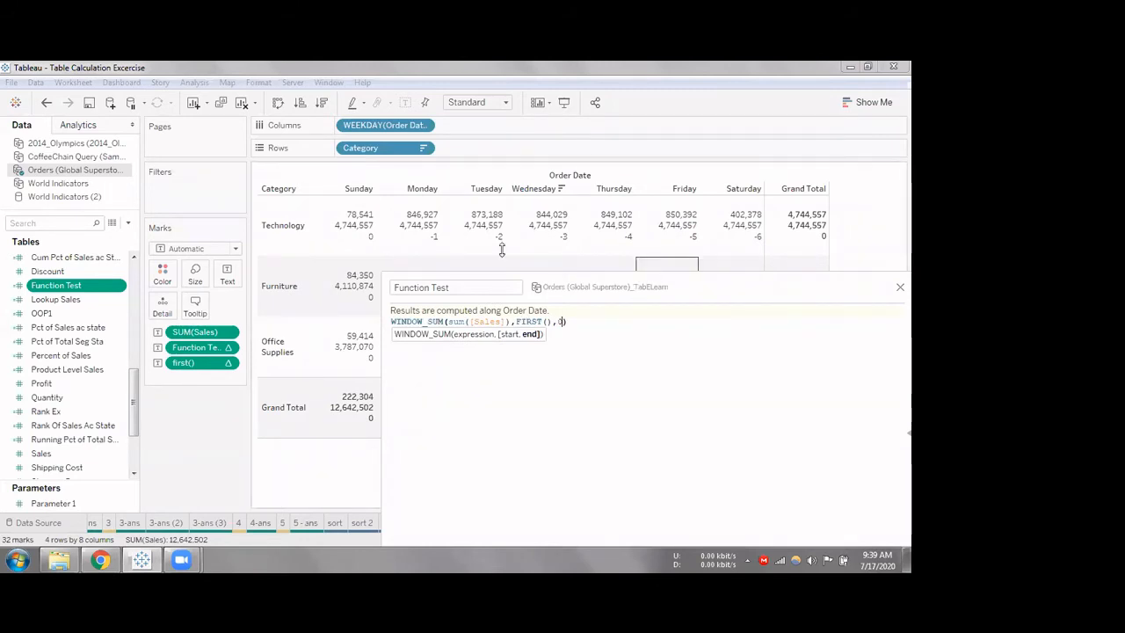
pyautogui.moveTo(652, 286); pyautogui.dragTo(553, 183)
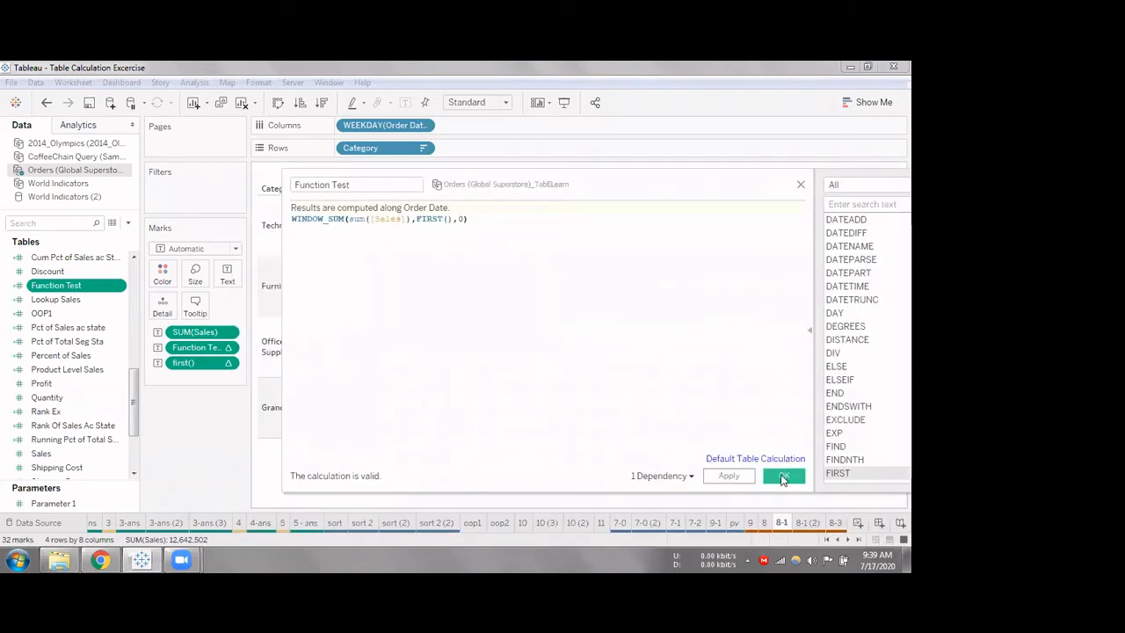
pyautogui.click(782, 477)
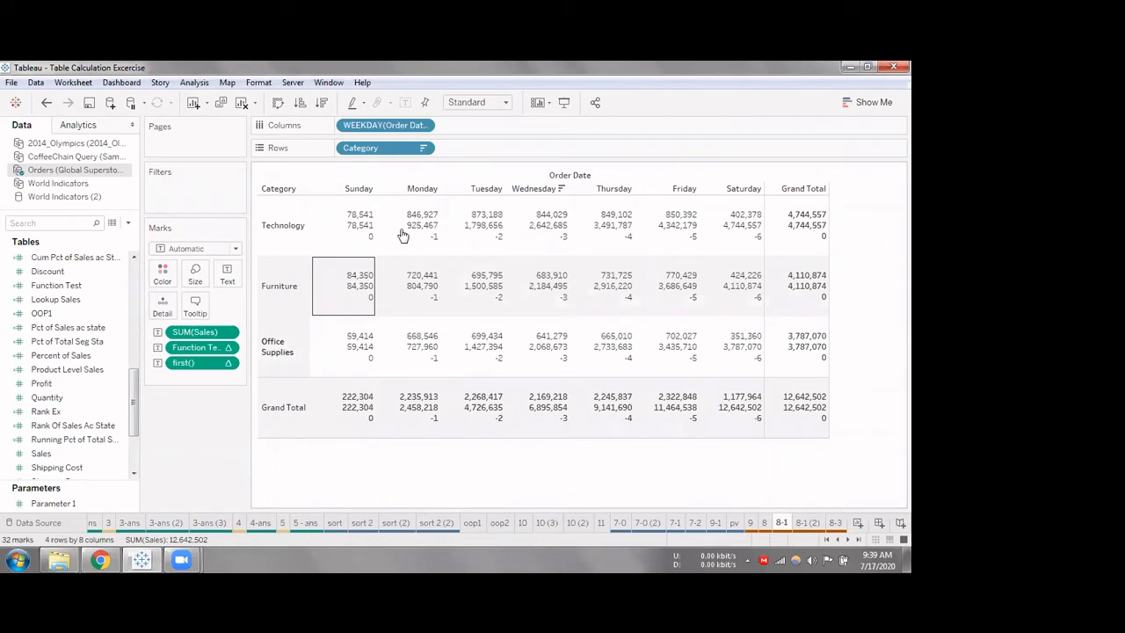
# Review the Function Test formula in the calculation editor and close it without changes
pyautogui.click(83, 284)
pyautogui.click(119, 285)
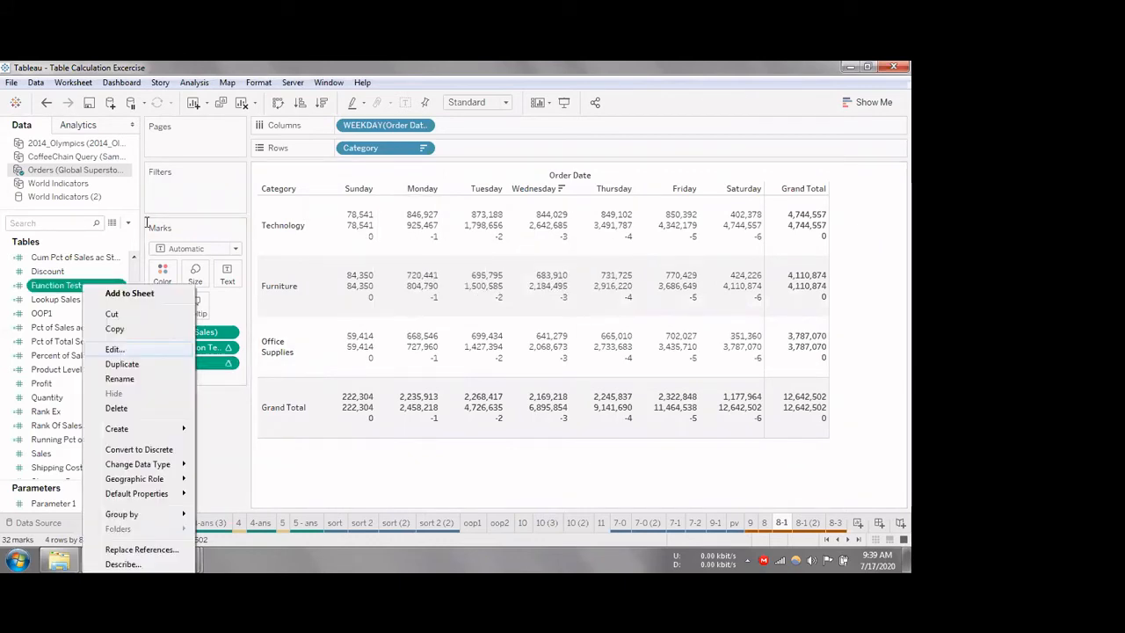
pyautogui.click(115, 349)
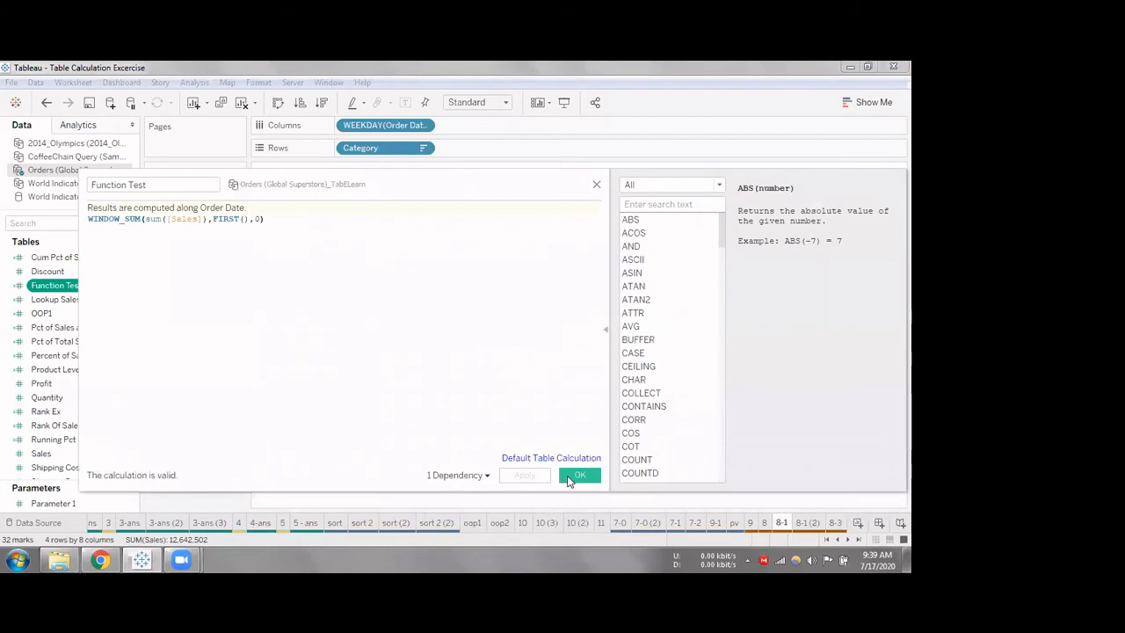
pyautogui.click(579, 474)
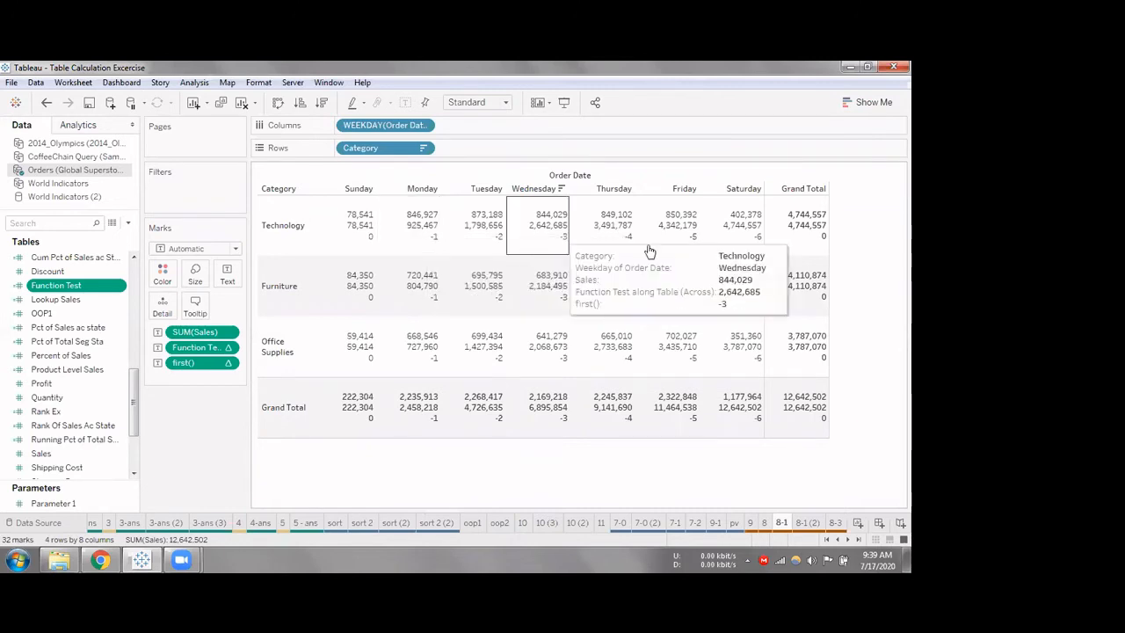
# Replace the end offset in the Function Test WINDOW_SUM formula with last() and save the calculation
pyautogui.rightClick(88, 286)
pyautogui.click(120, 350)
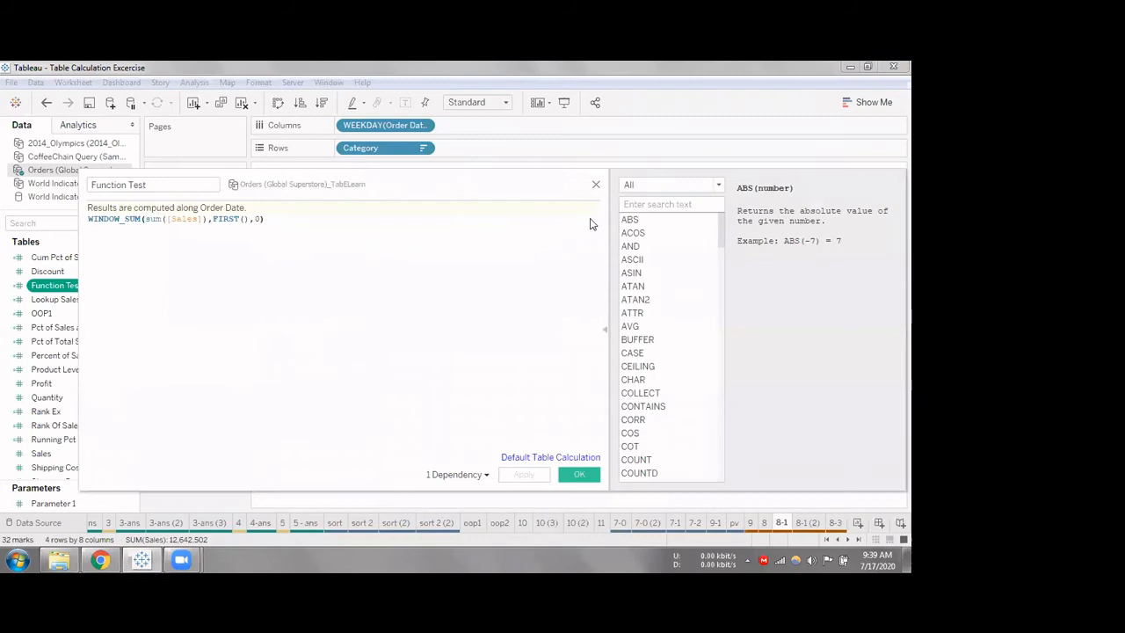
pyautogui.click(273, 214)
pyautogui.press('Left')
pyautogui.press('BackSpace')
pyautogui.write('last()')
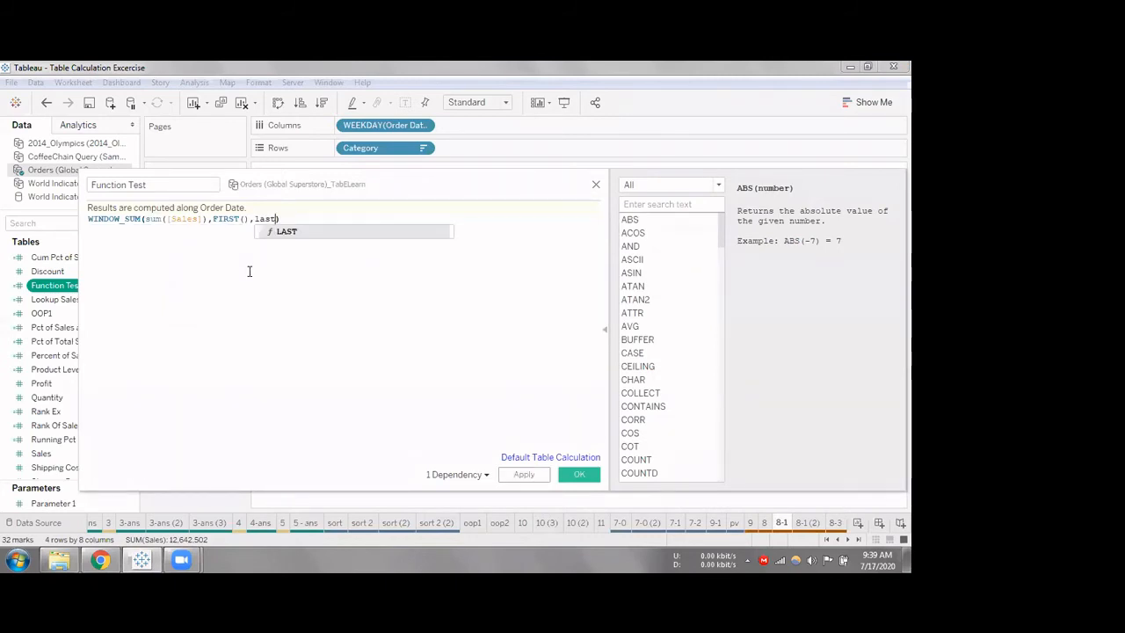
pyautogui.moveTo(571, 311); pyautogui.dragTo(536, 371)
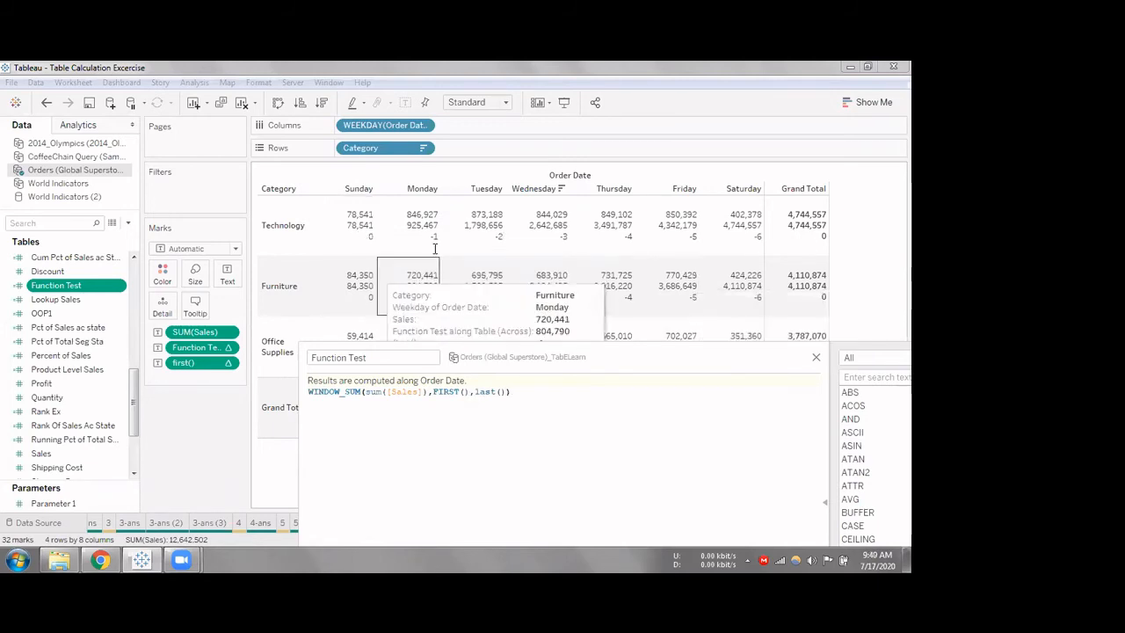
pyautogui.moveTo(703, 358); pyautogui.dragTo(684, 224)
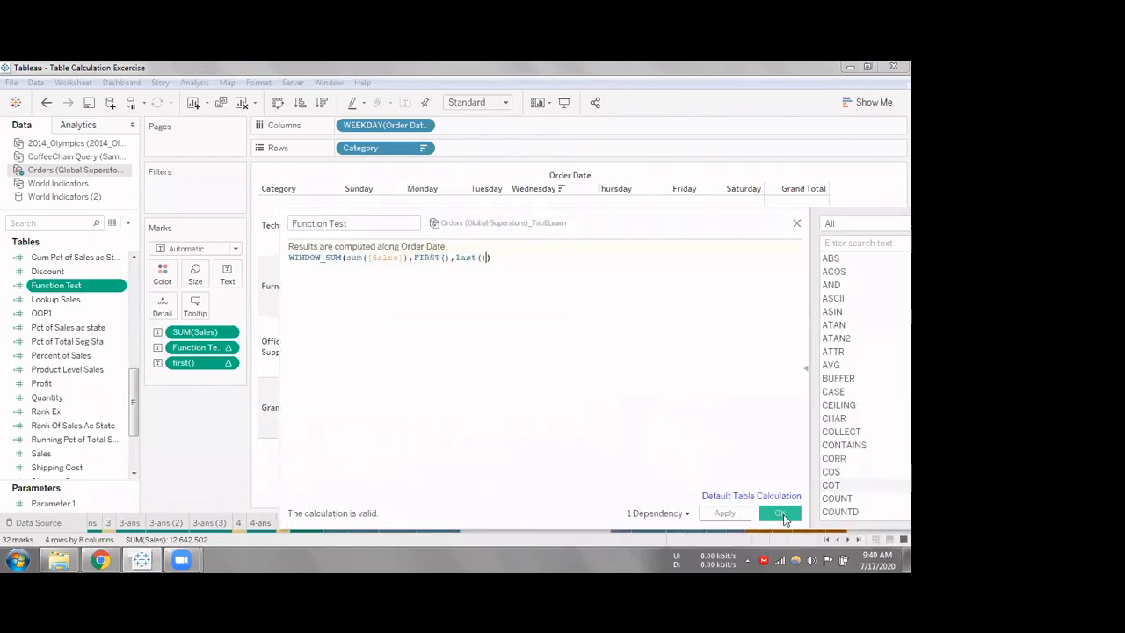
pyautogui.click(781, 514)
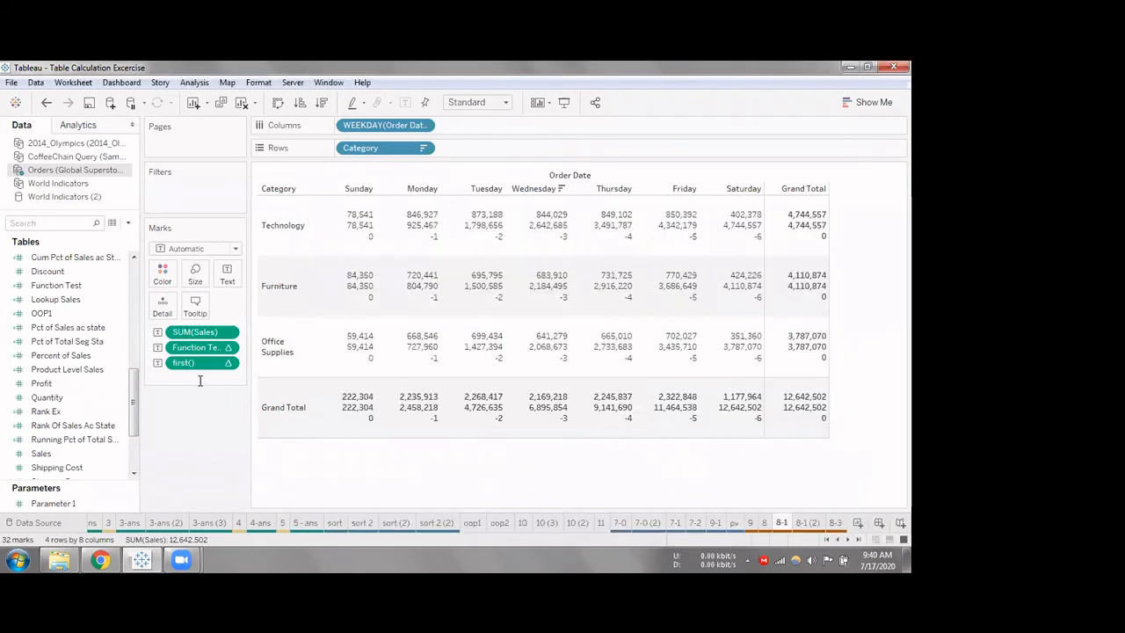
# Add an ad-hoc last() calculation to the marks and show it as text in the table cells
pyautogui.doubleClick(199, 379)
pyautogui.write('last()')
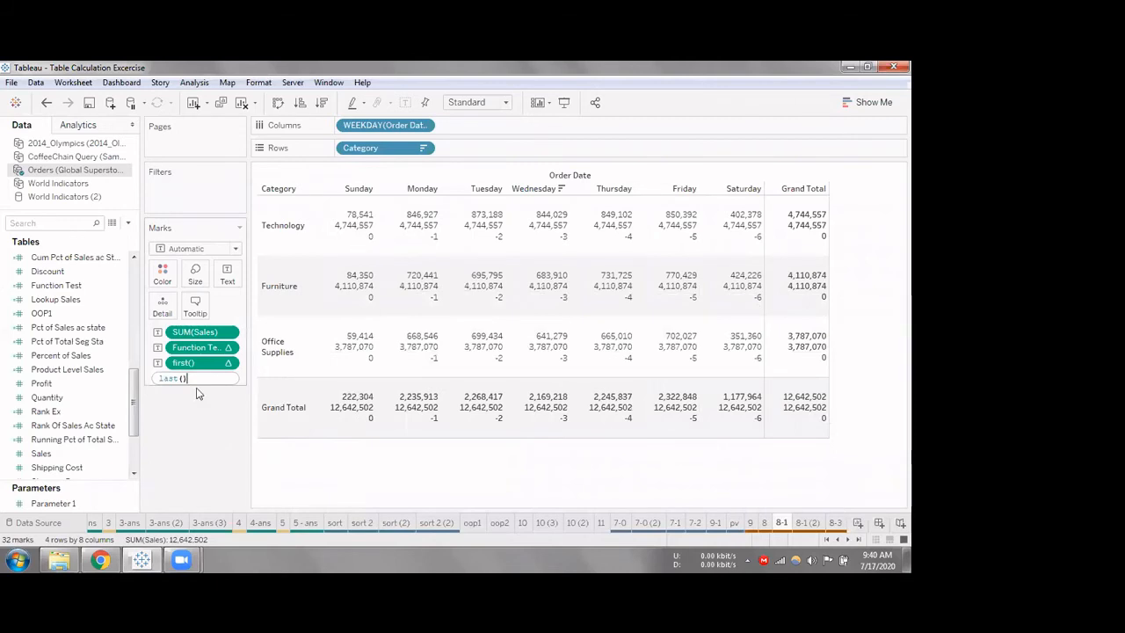
pyautogui.press('Return')
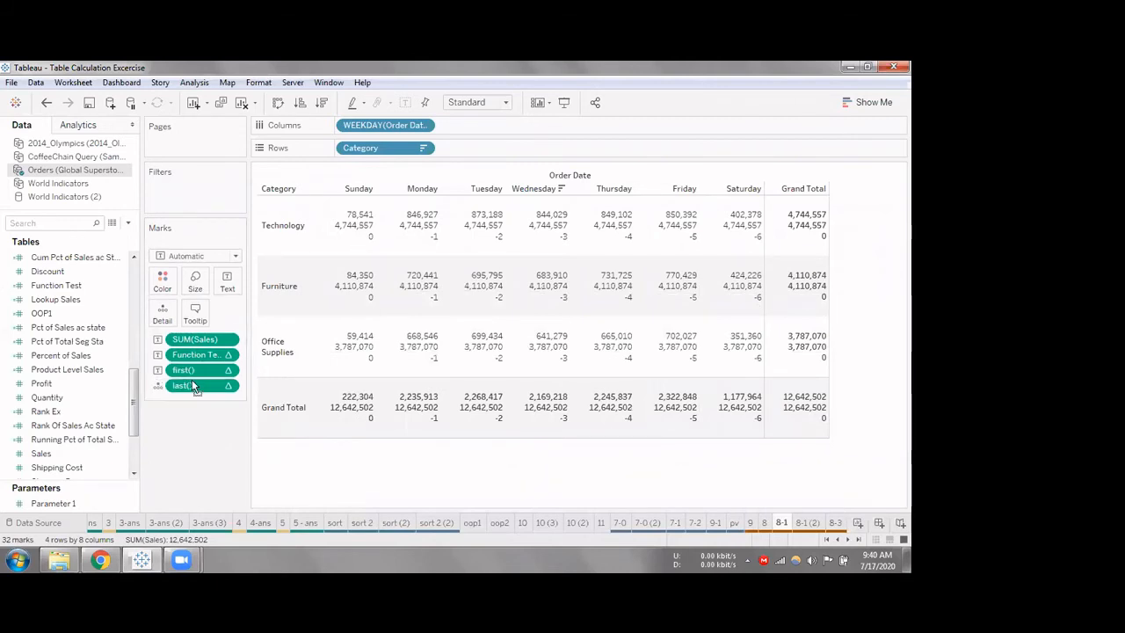
pyautogui.moveTo(191, 381); pyautogui.dragTo(228, 277)
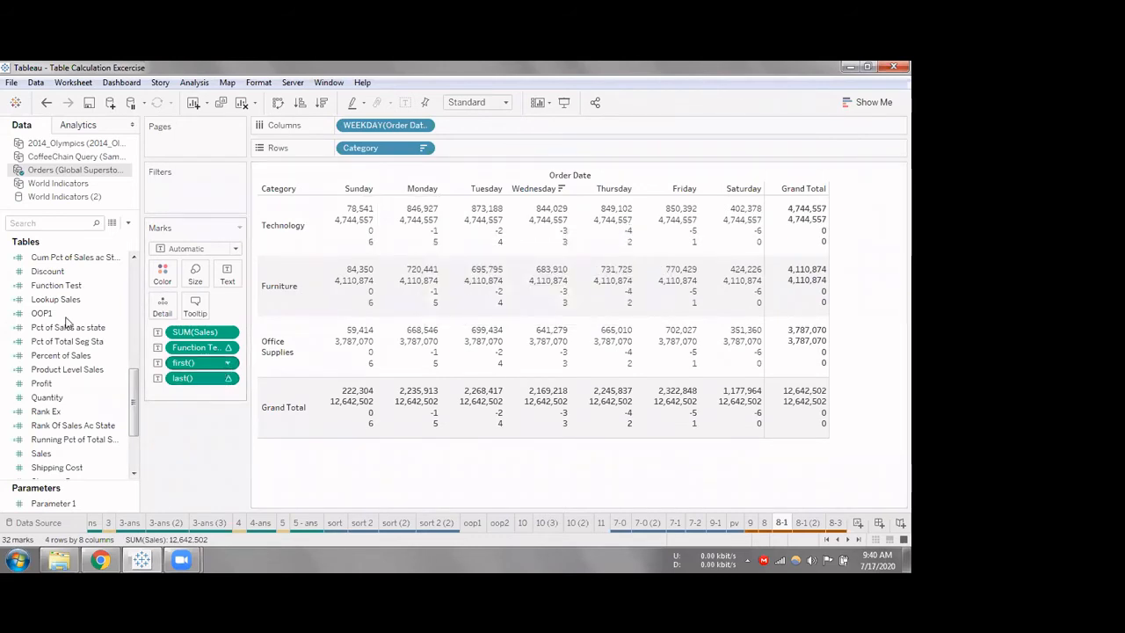
# Replace the FIRST() start offset in the Function Test WINDOW_SUM formula with 0 and save the calculation
pyautogui.rightClick(64, 286)
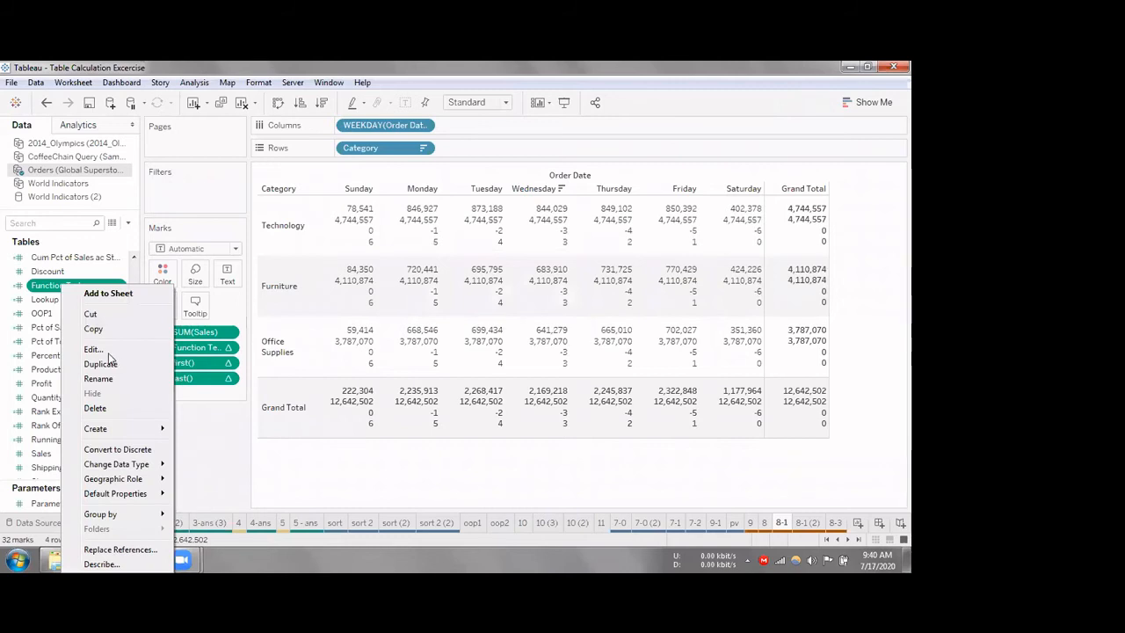
pyautogui.click(162, 349)
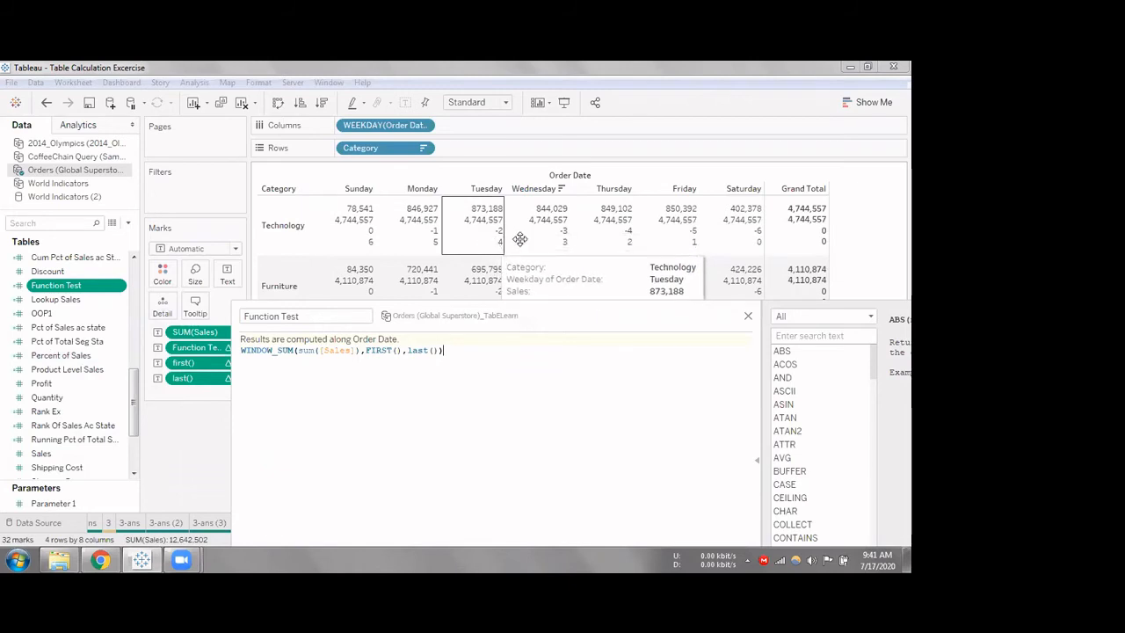
pyautogui.click(402, 350)
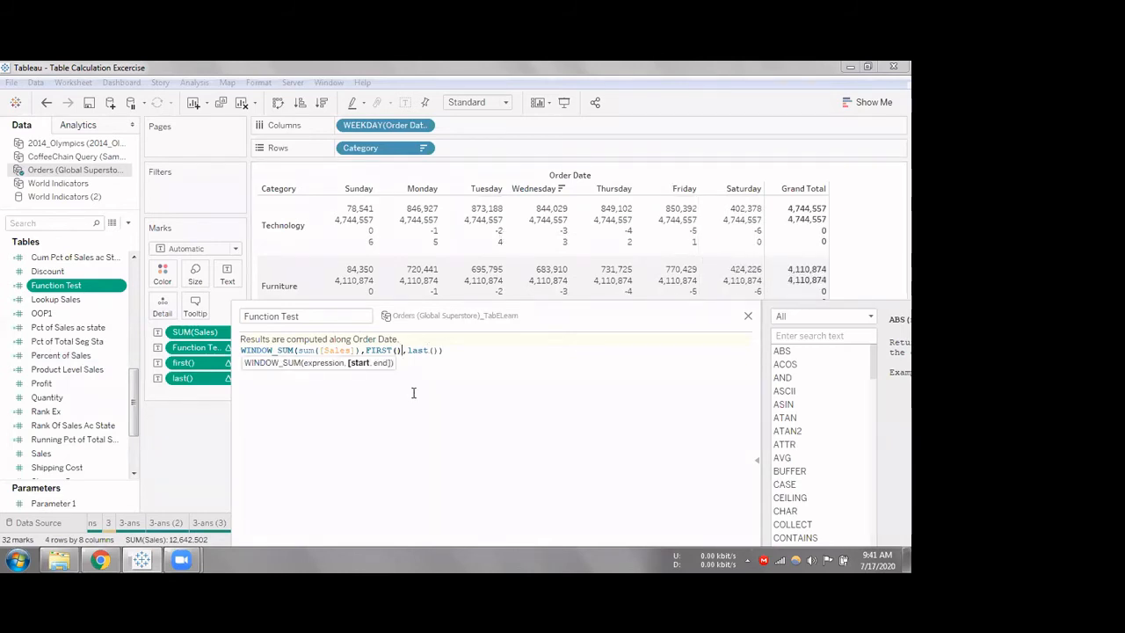
pyautogui.press('BackSpace')
pyautogui.press('BackSpace')
pyautogui.press('BackSpace')
pyautogui.press('BackSpace')
pyautogui.press('BackSpace')
pyautogui.press('BackSpace')
pyautogui.press('BackSpace')
pyautogui.write('0')
pyautogui.moveTo(445, 316); pyautogui.dragTo(434, 230)
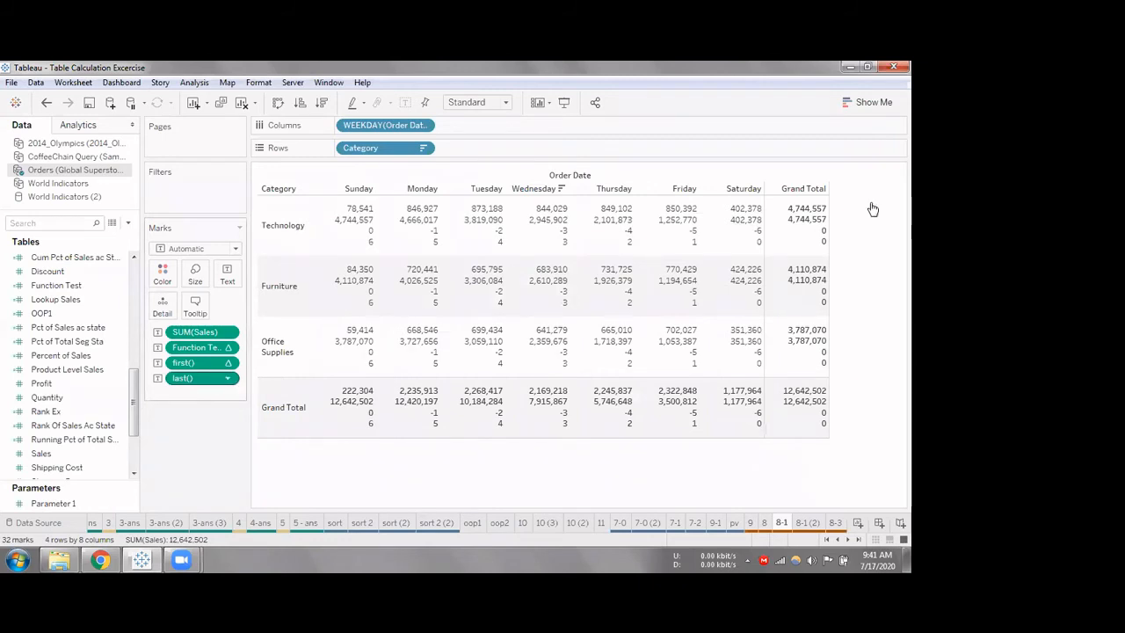
# Open the Function Test calculation for editing and browse the Table Calculation function category through to the WINDOW functions
pyautogui.click(72, 285)
pyautogui.click(77, 302)
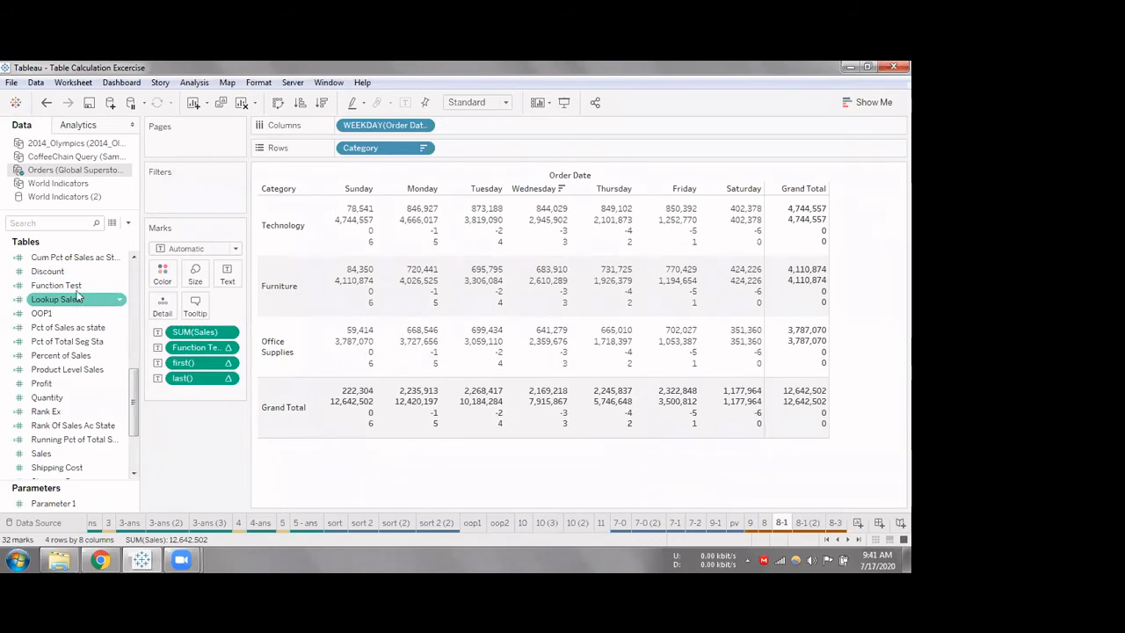
pyautogui.press('Up')
pyautogui.rightClick(78, 286)
pyautogui.click(117, 130)
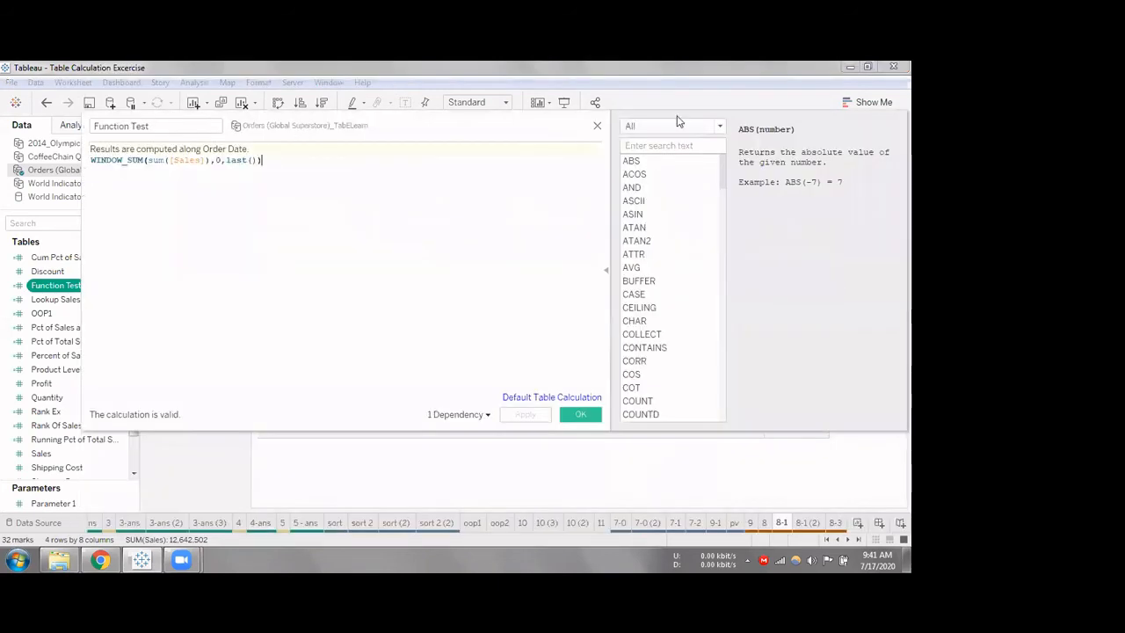
pyautogui.click(679, 123)
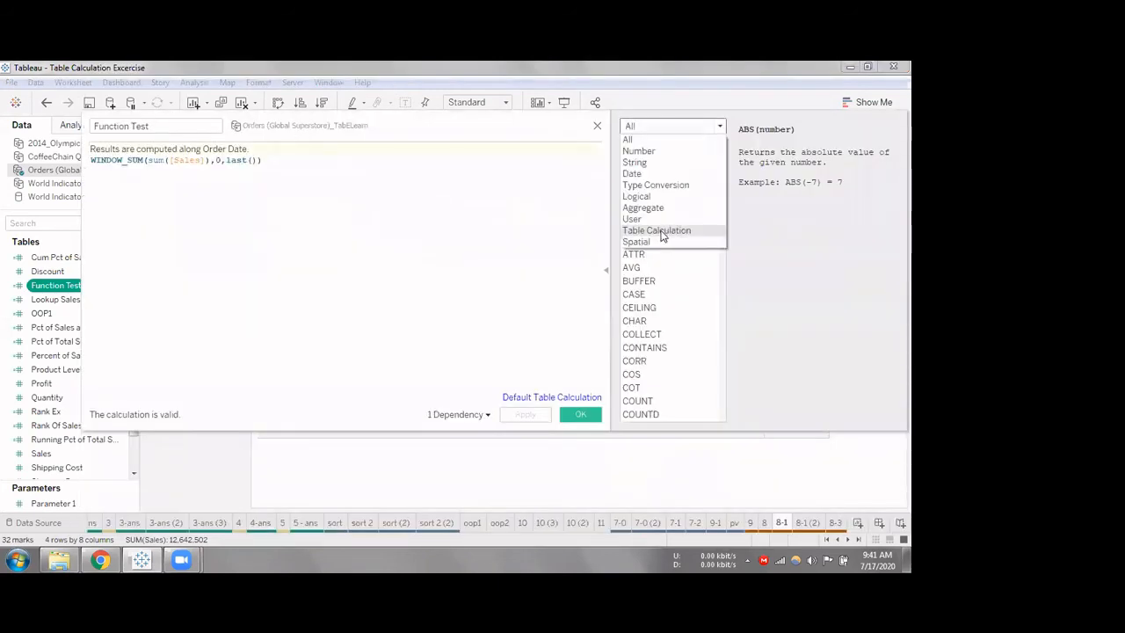
pyautogui.click(660, 232)
pyautogui.scroll(-5, 677, 280)
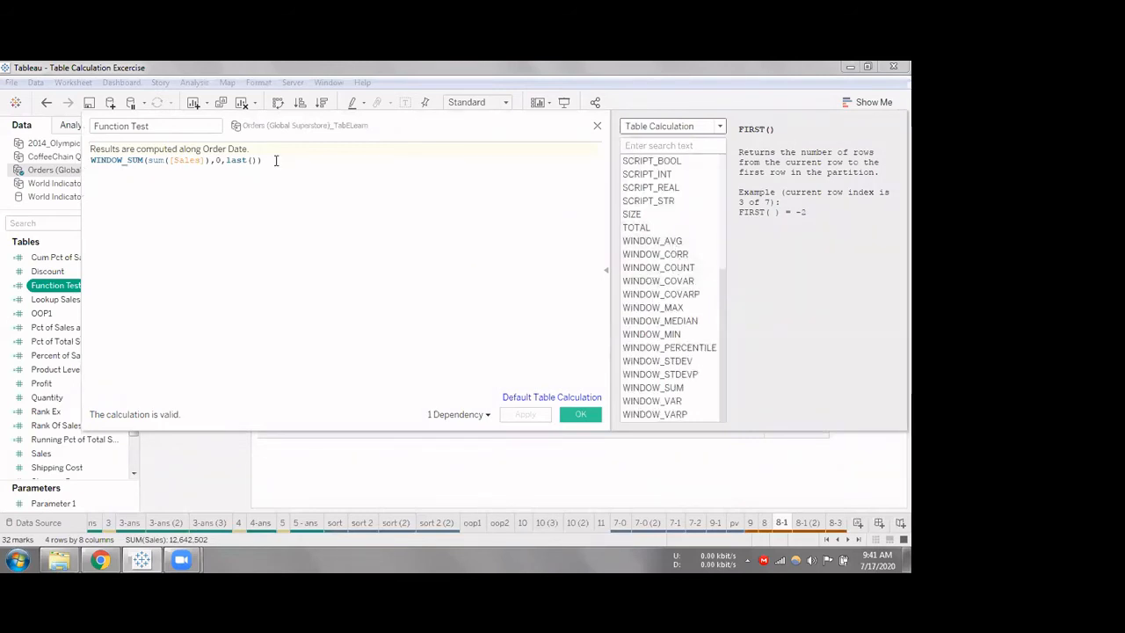
pyautogui.press('BackSpace')
pyautogui.press('BackSpace')
pyautogui.press('BackSpace')
pyautogui.press('BackSpace')
pyautogui.press('BackSpace')
pyautogui.press('BackSpace')
pyautogui.press('BackSpace')
pyautogui.press('BackSpace')
pyautogui.press('BackSpace')
pyautogui.press('BackSpace')
pyautogui.press('BackSpace')
pyautogui.press('BackSpace')
pyautogui.press('BackSpace')
pyautogui.press('BackSpace')
pyautogui.press('BackSpace')
pyautogui.press('BackSpace')
pyautogui.press('BackSpace')
pyautogui.press('BackSpace')
pyautogui.press('BackSpace')
pyautogui.press('BackSpace')
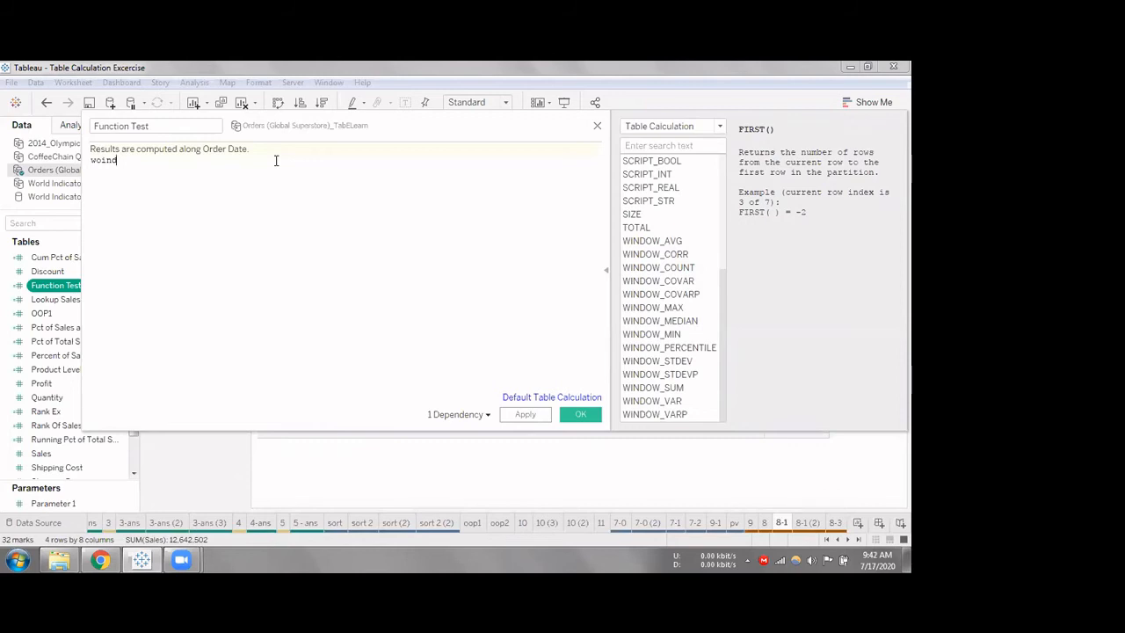
pyautogui.press('BackSpace')
pyautogui.write('ind')
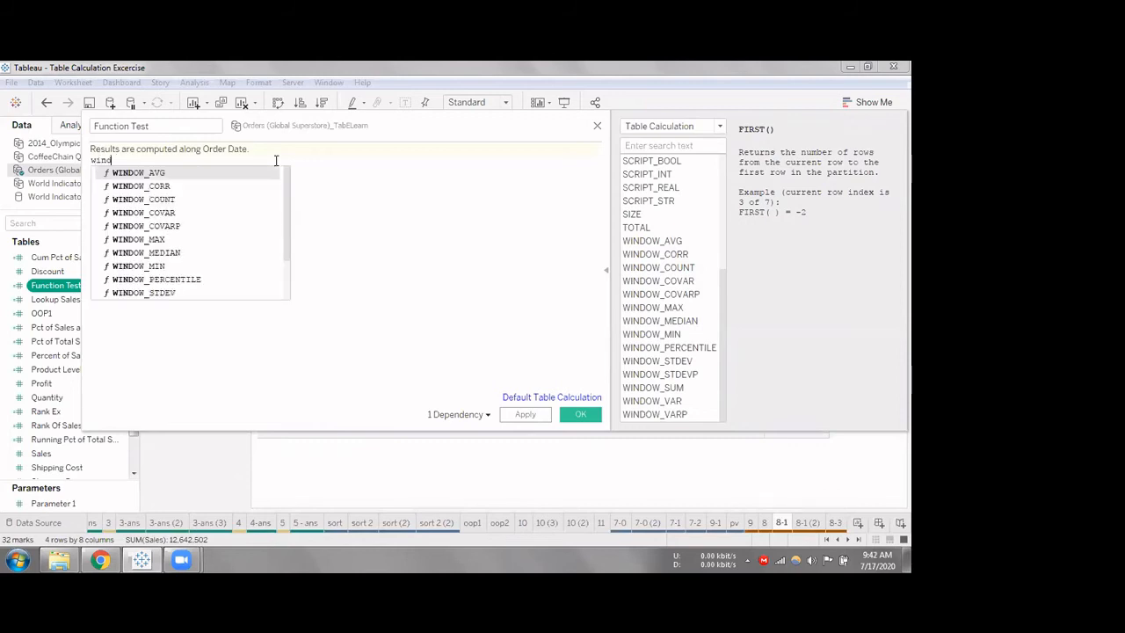
pyautogui.click(167, 186)
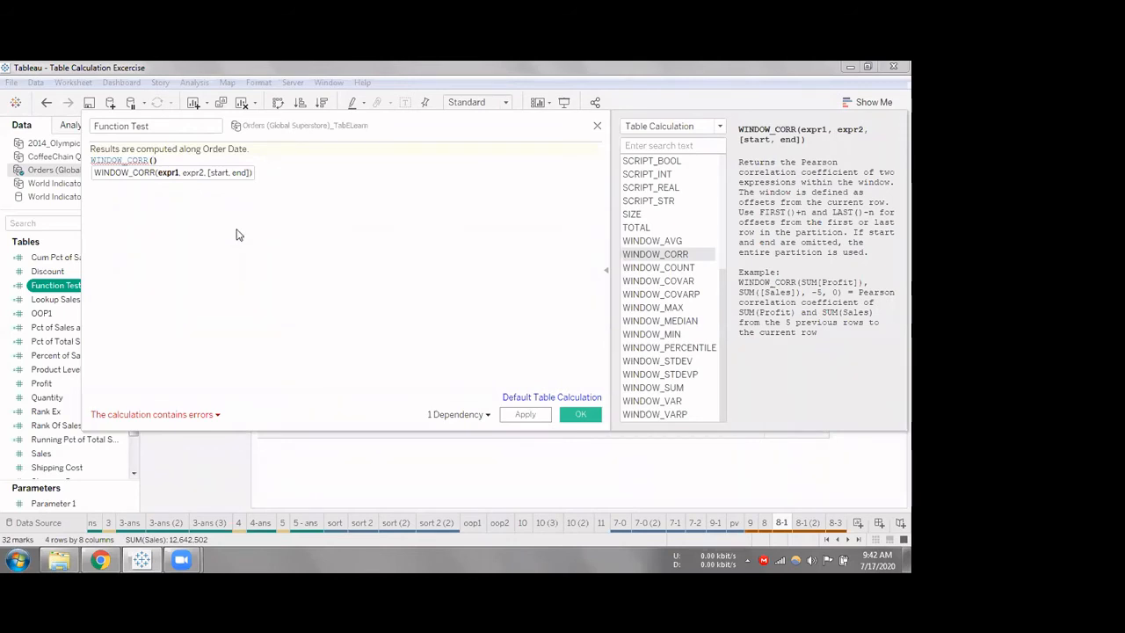
pyautogui.press('Escape')
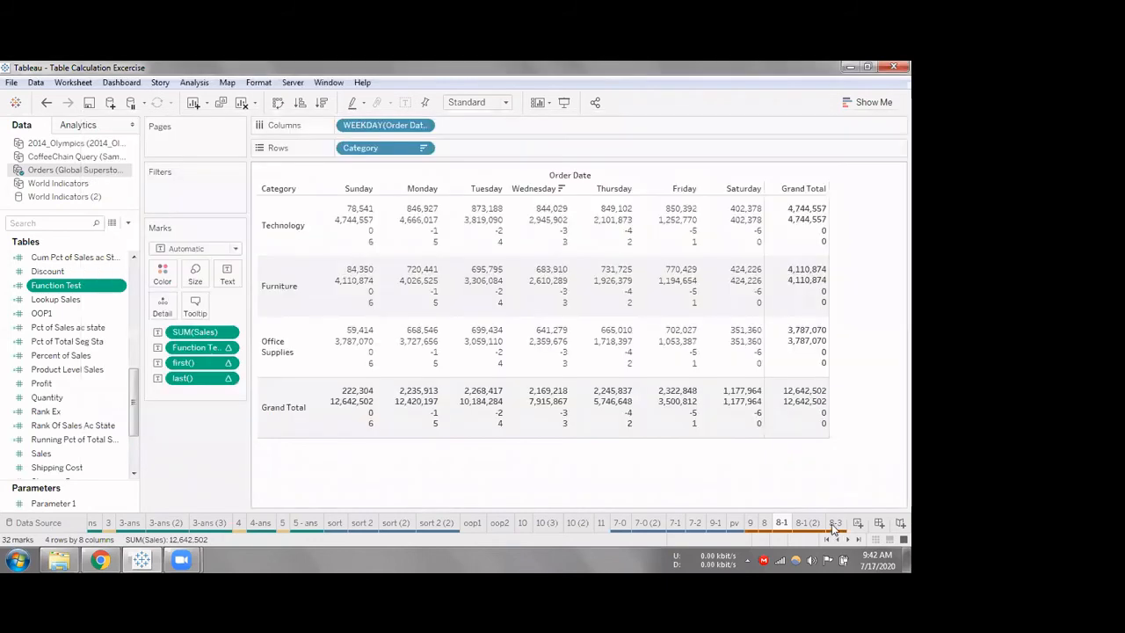
# On sheet 8-3, rewrite the Function Test formula as window_corr with sum([Sales]) and sum([Profit]) as its two expressions
pyautogui.click(835, 522)
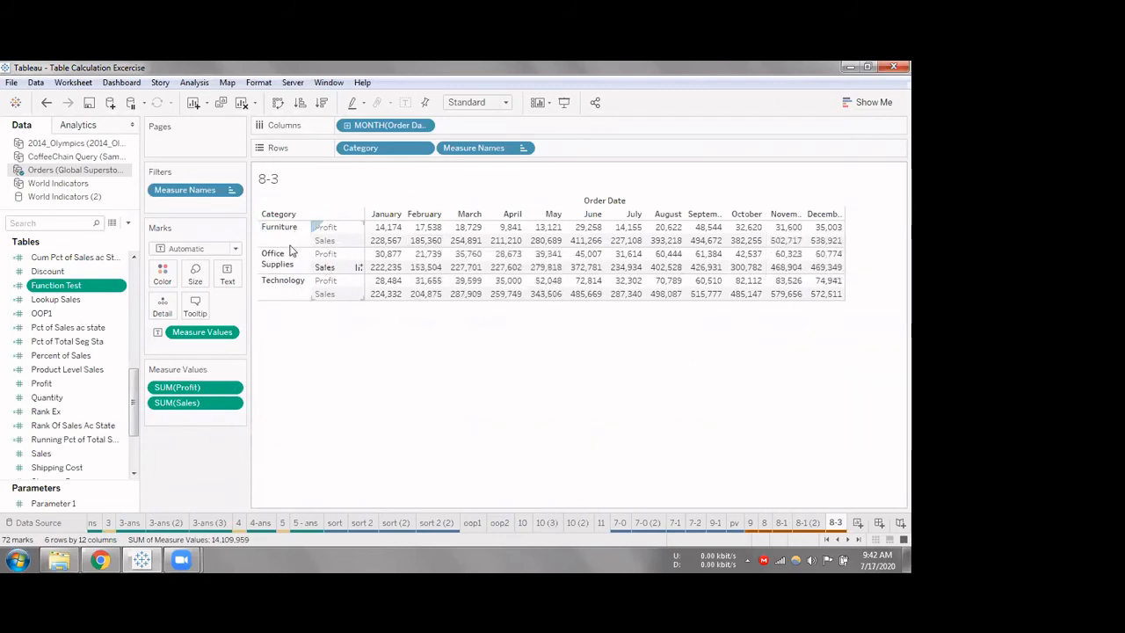
pyautogui.rightClick(85, 293)
pyautogui.click(127, 141)
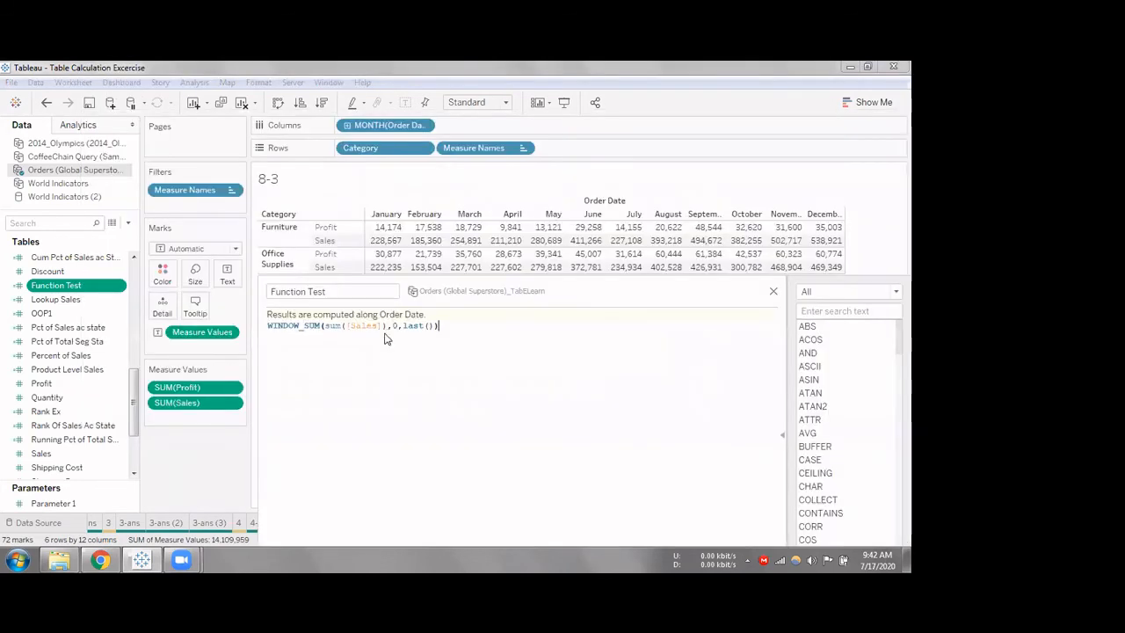
pyautogui.hotkey('ctrl', 'a')
pyautogui.write('window')
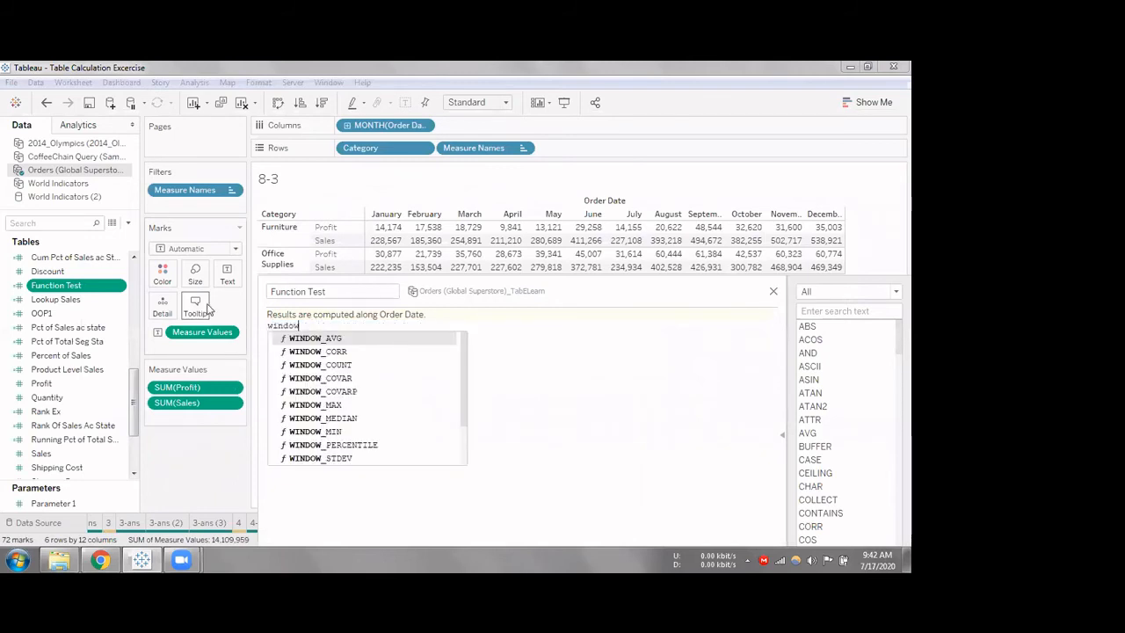
pyautogui.write('_corr(')
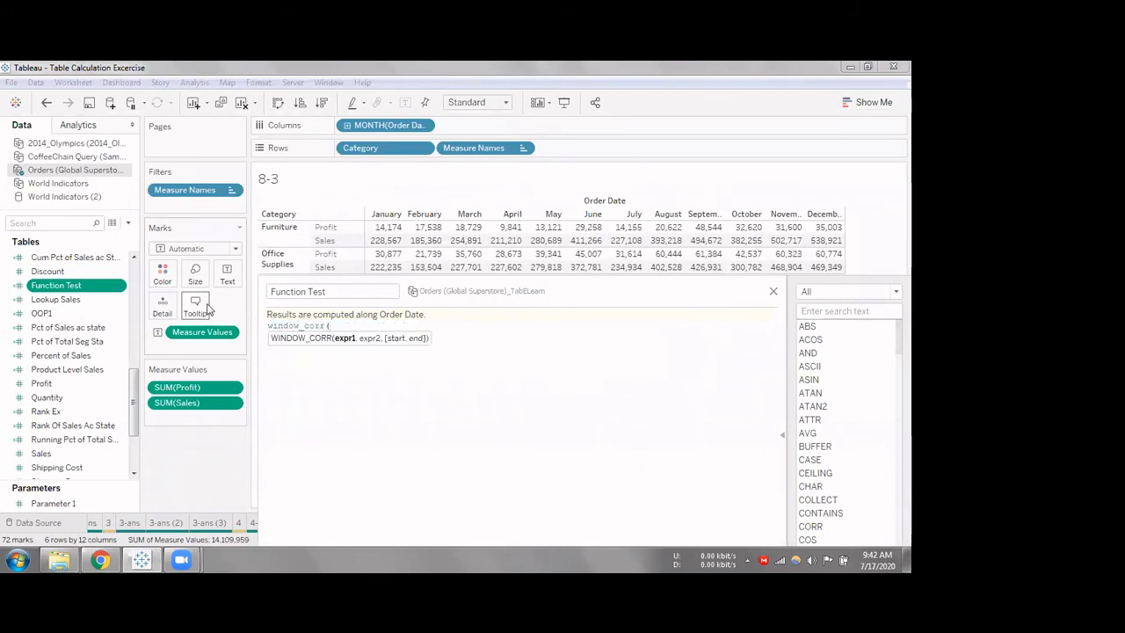
pyautogui.write('sum(')
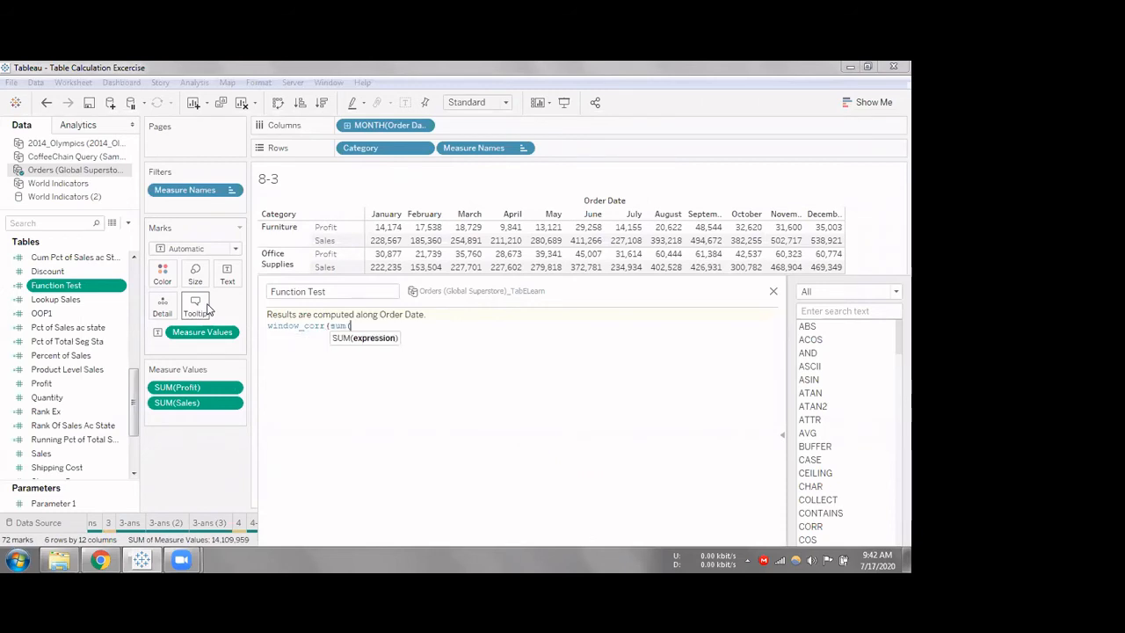
pyautogui.write('[Sales]),')
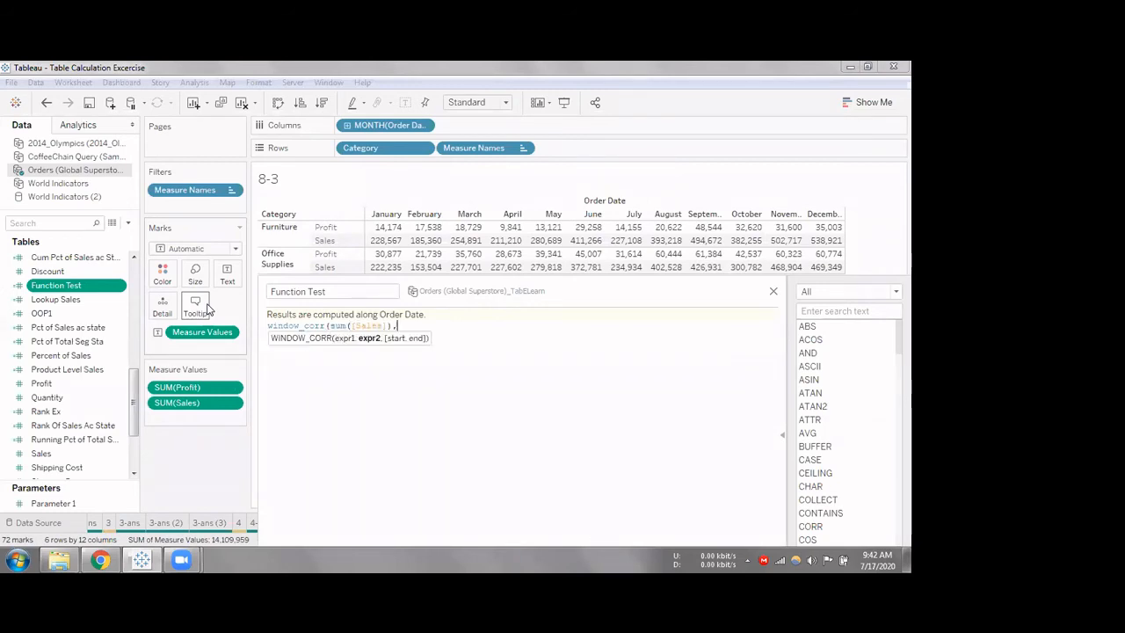
pyautogui.write('sum')
pyautogui.write('(profi')
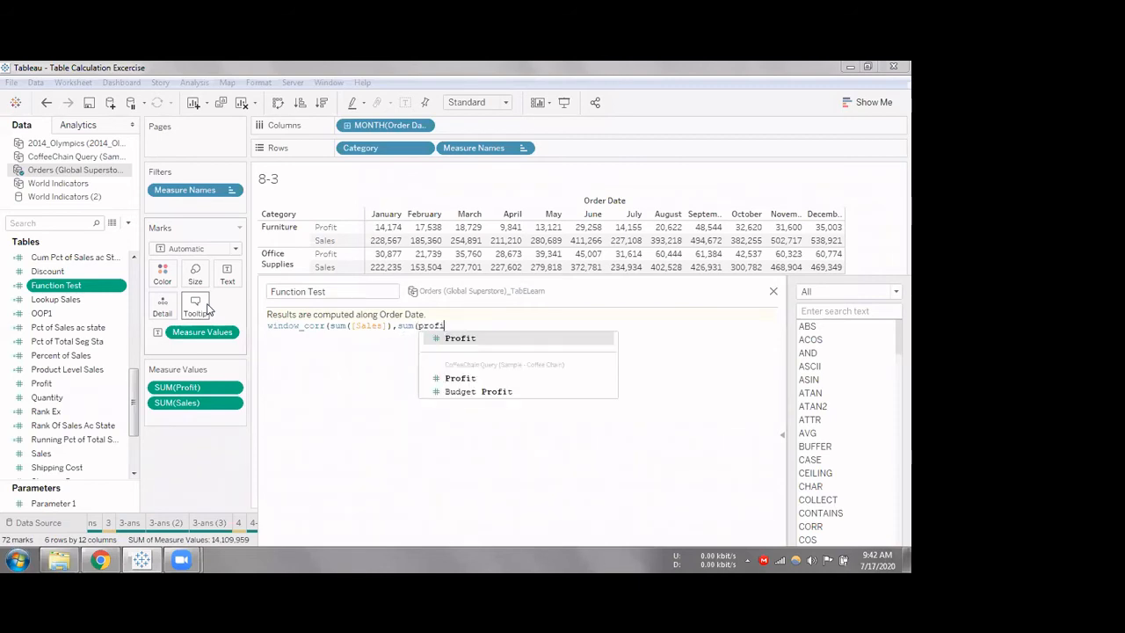
pyautogui.press('Return')
pyautogui.write(')')
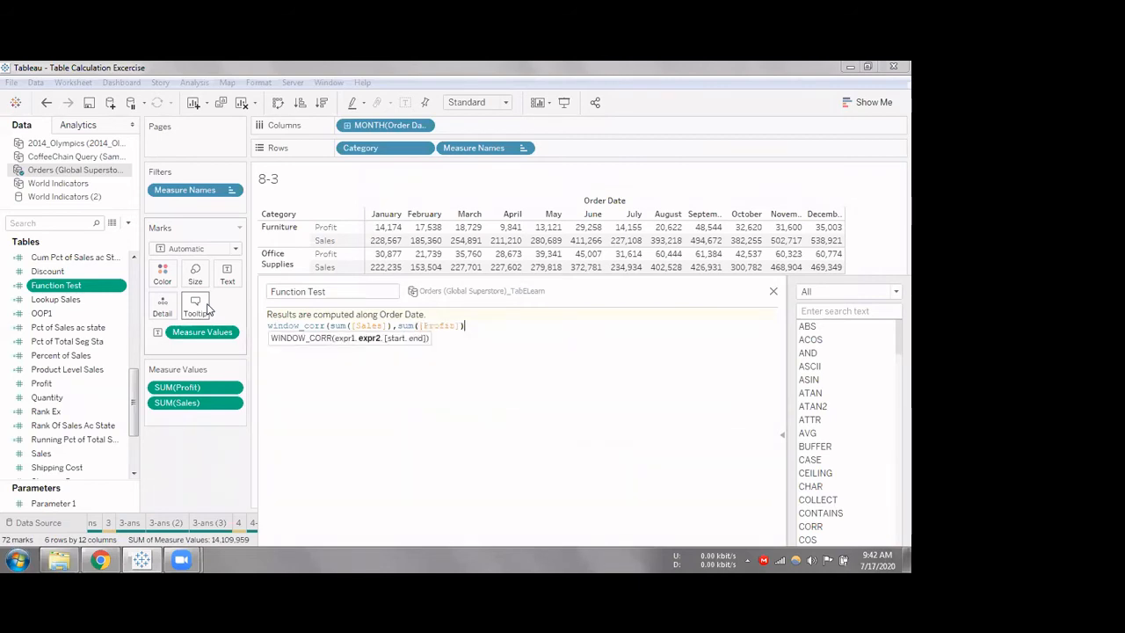
# Complete the window_corr formula with first() as the start offset and last() as the end offset
pyautogui.write(',')
pyautogui.moveTo(471, 278); pyautogui.dragTo(496, 348)
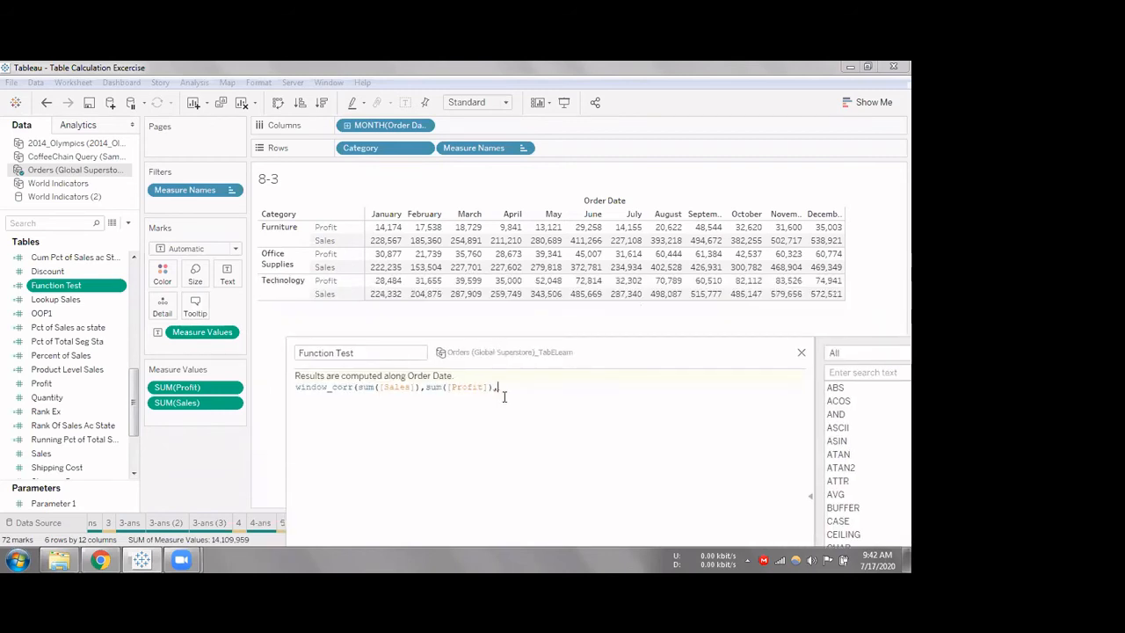
pyautogui.write('first(),last')
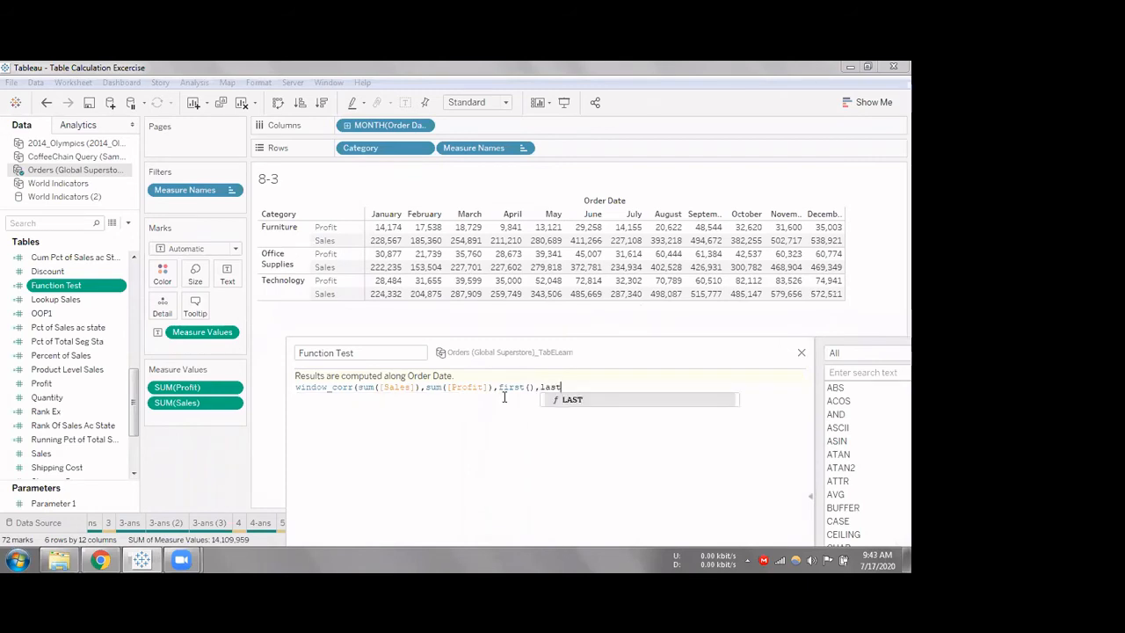
pyautogui.write('())')
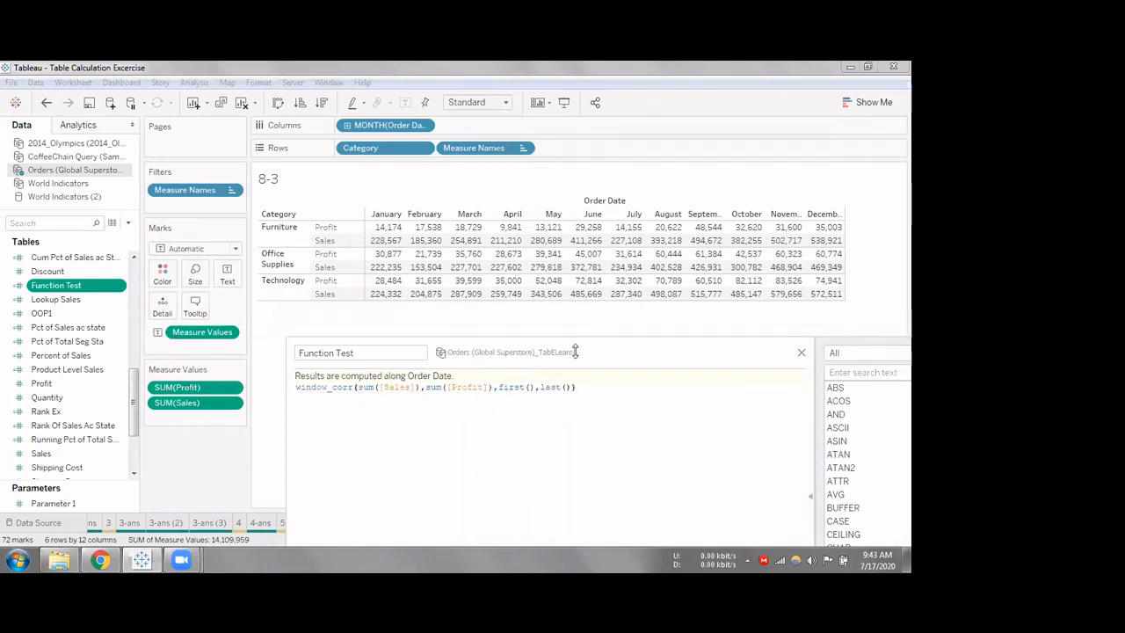
# Save the Function Test calculation and add it to the measure values of the monthly category table
pyautogui.moveTo(601, 352); pyautogui.dragTo(517, 182)
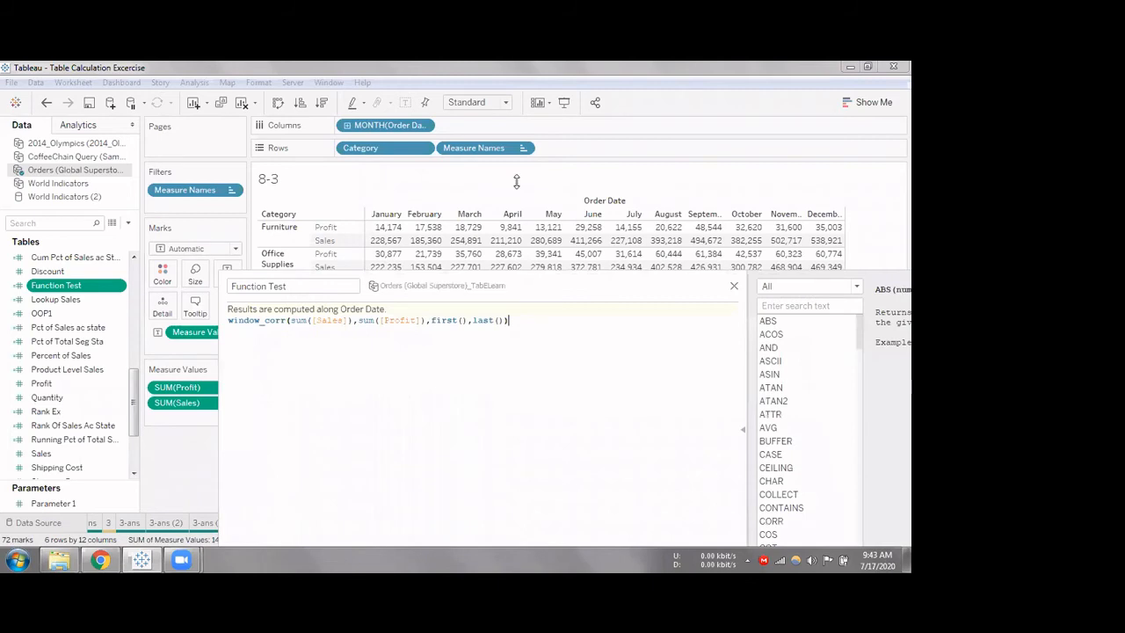
pyautogui.click(675, 453)
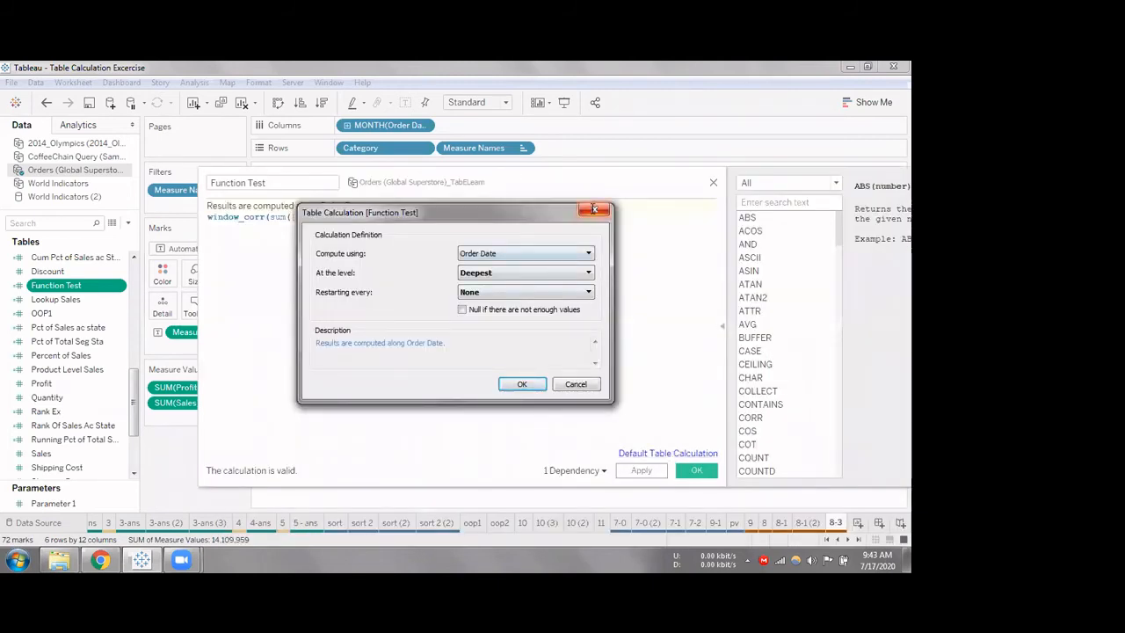
pyautogui.click(593, 213)
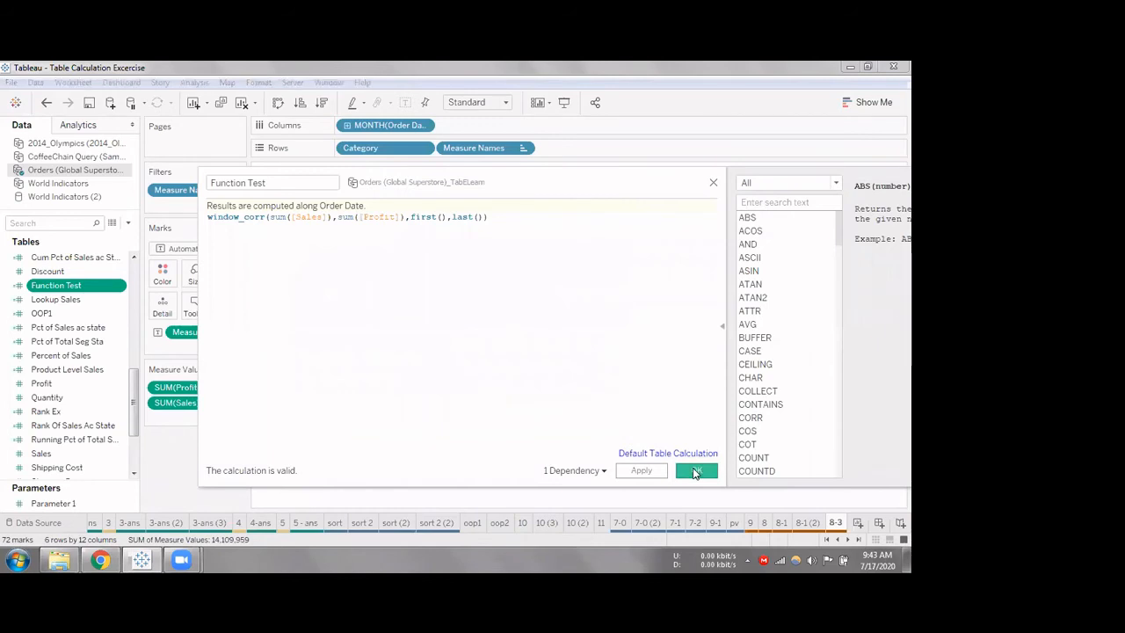
pyautogui.click(695, 471)
pyautogui.click(55, 284)
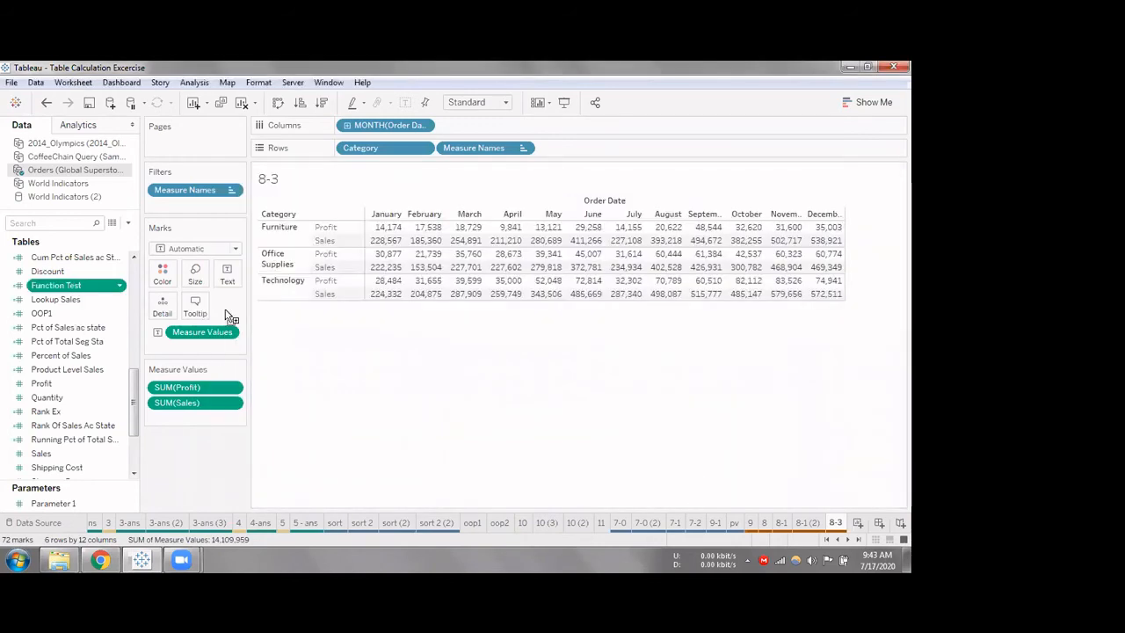
pyautogui.moveTo(226, 316)
pyautogui.mouseDown()
pyautogui.moveTo(188, 419)
pyautogui.moveTo(247, 423)
pyautogui.mouseUp()
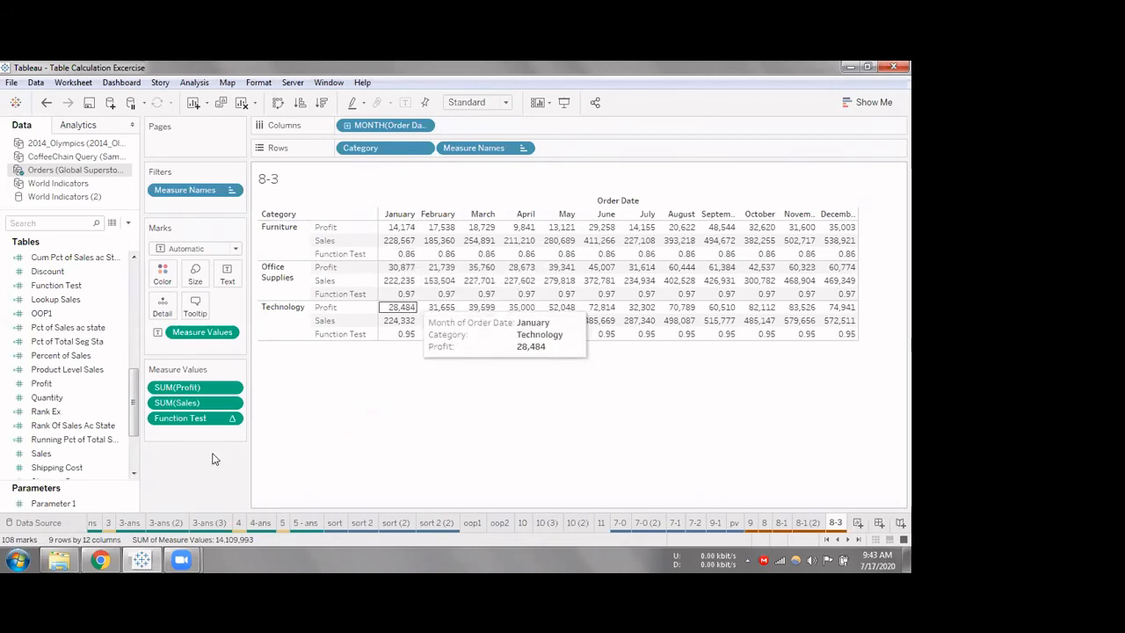
# Review the Table Calculation functions available in the Function Test editor and close it without changes
pyautogui.rightClick(56, 286)
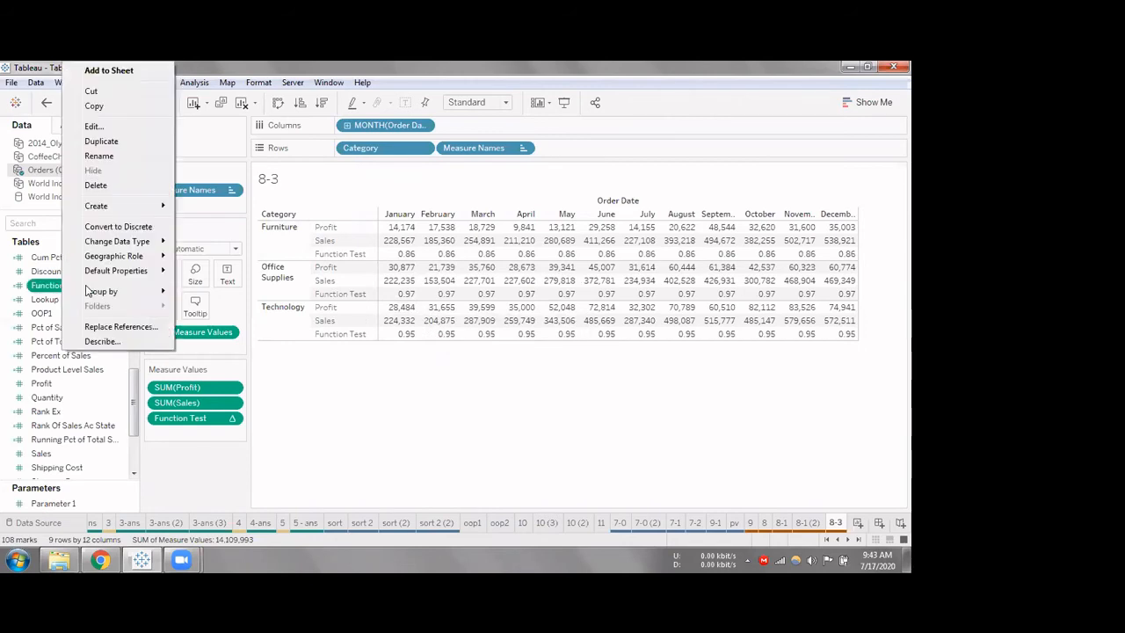
pyautogui.click(127, 126)
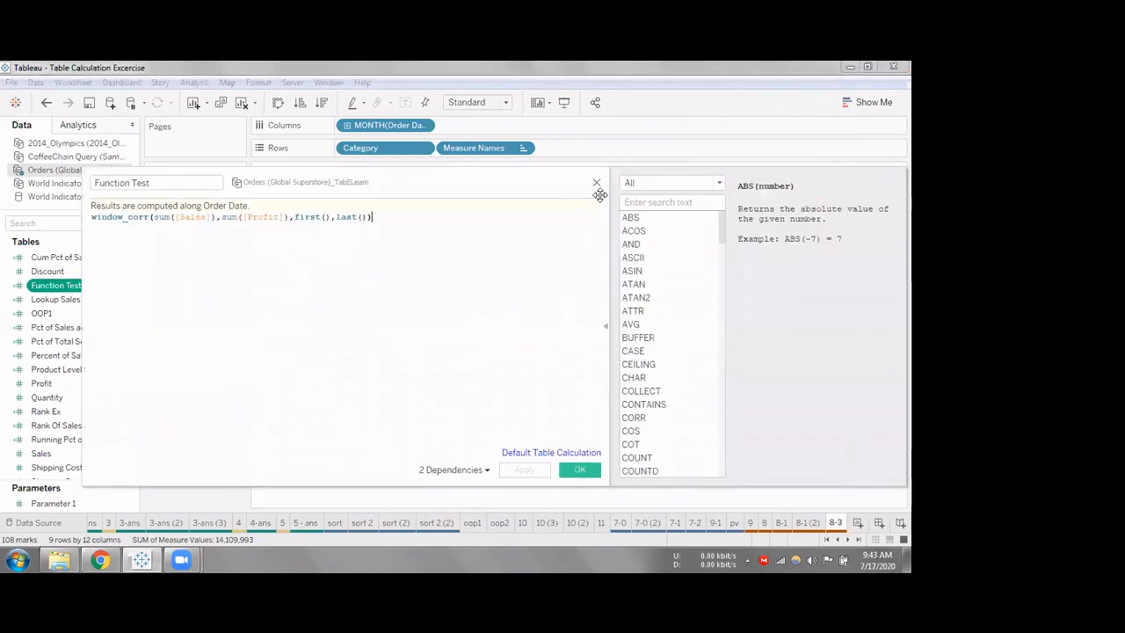
pyautogui.click(673, 182)
pyautogui.click(668, 288)
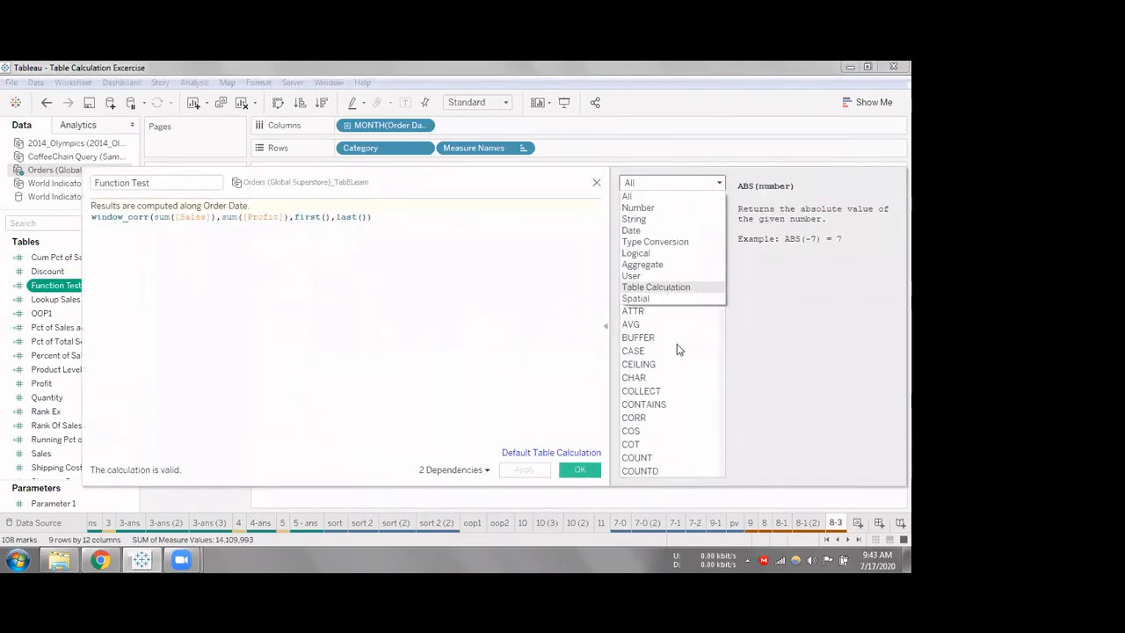
pyautogui.scroll(-4, 679, 349)
pyautogui.scroll(-2, 688, 325)
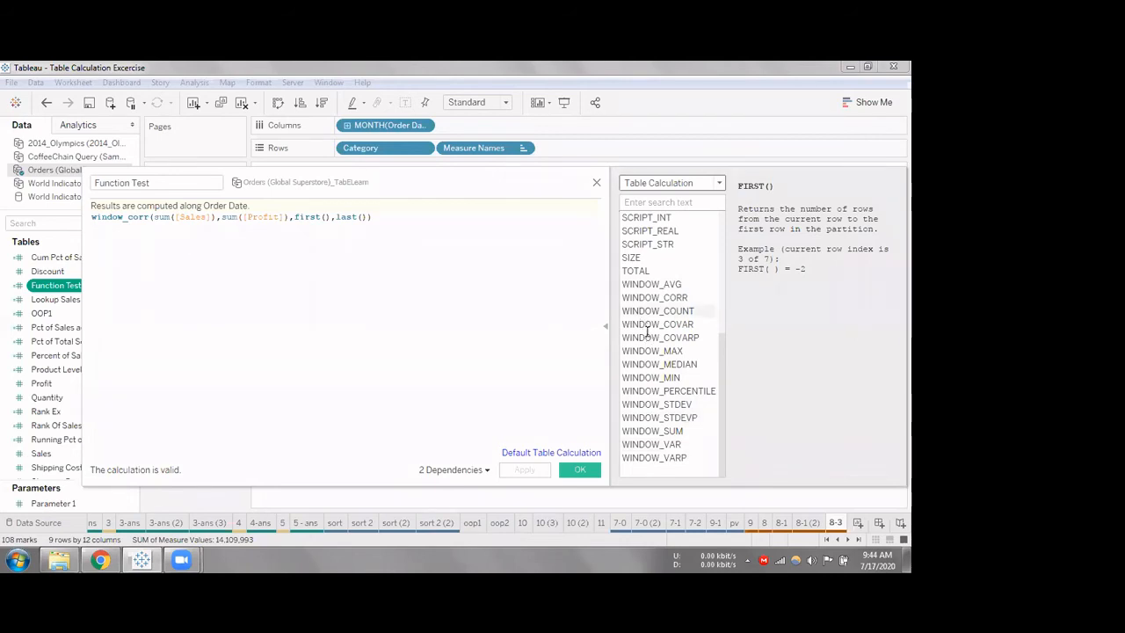
pyautogui.scroll(5, 646, 325)
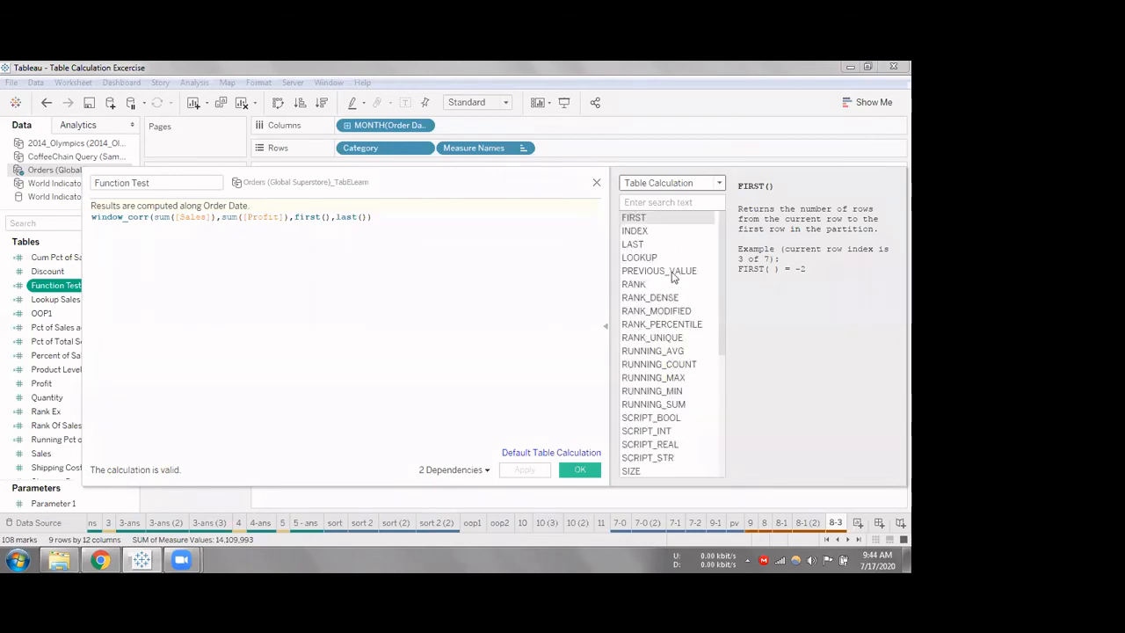
pyautogui.click(597, 185)
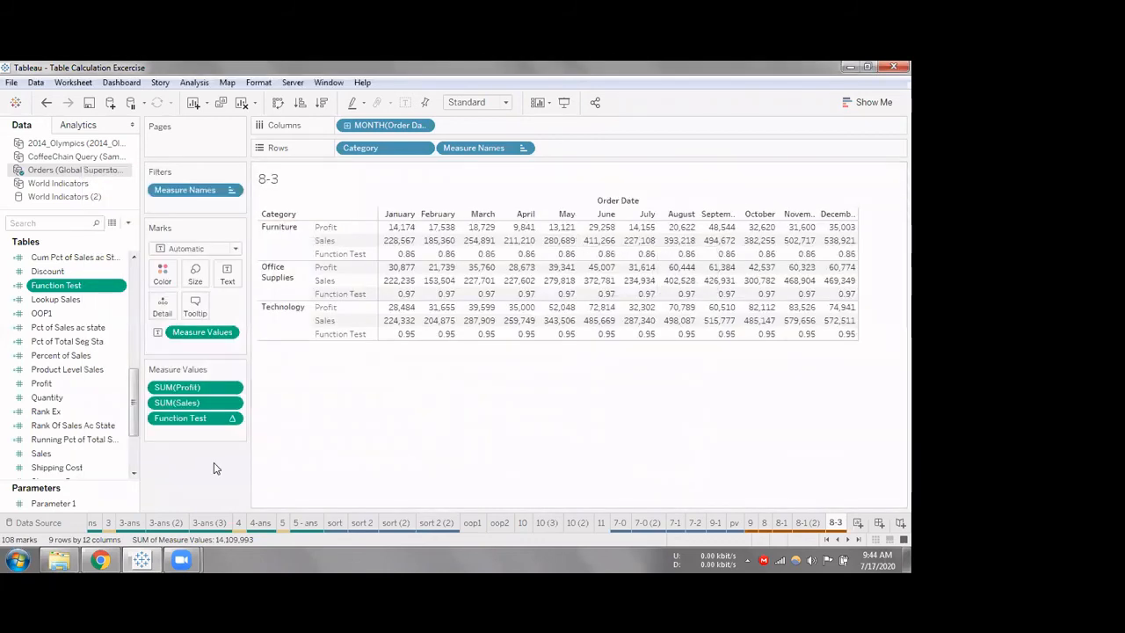
# On sheet 8-1 (2), examine the quick table calculation options available for SUM(Sales)
pyautogui.click(808, 524)
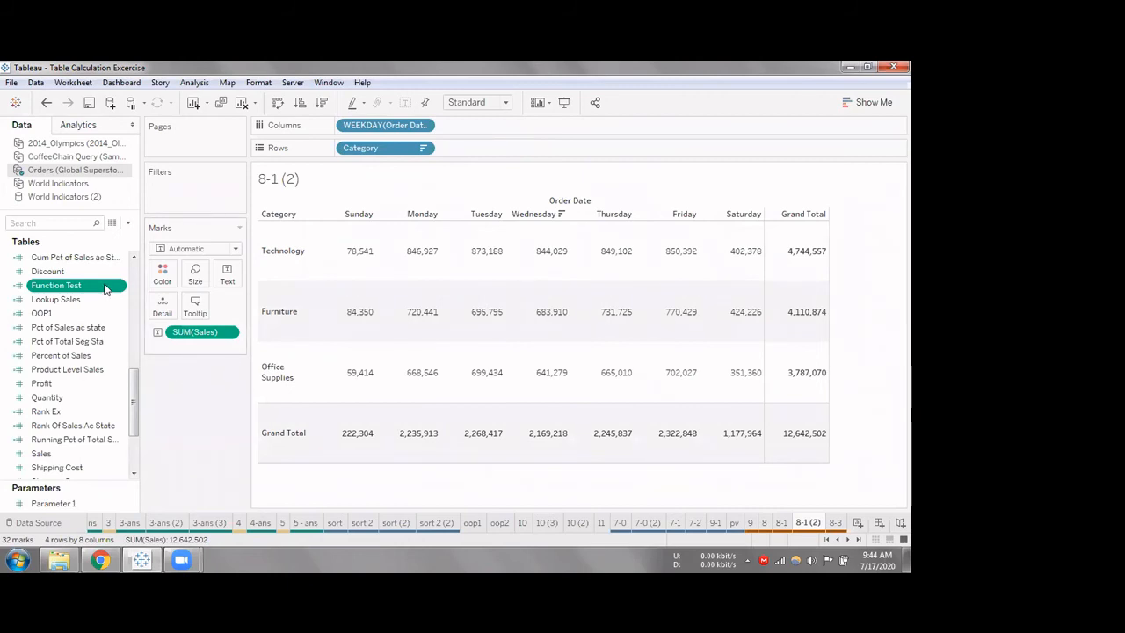
pyautogui.click(226, 333)
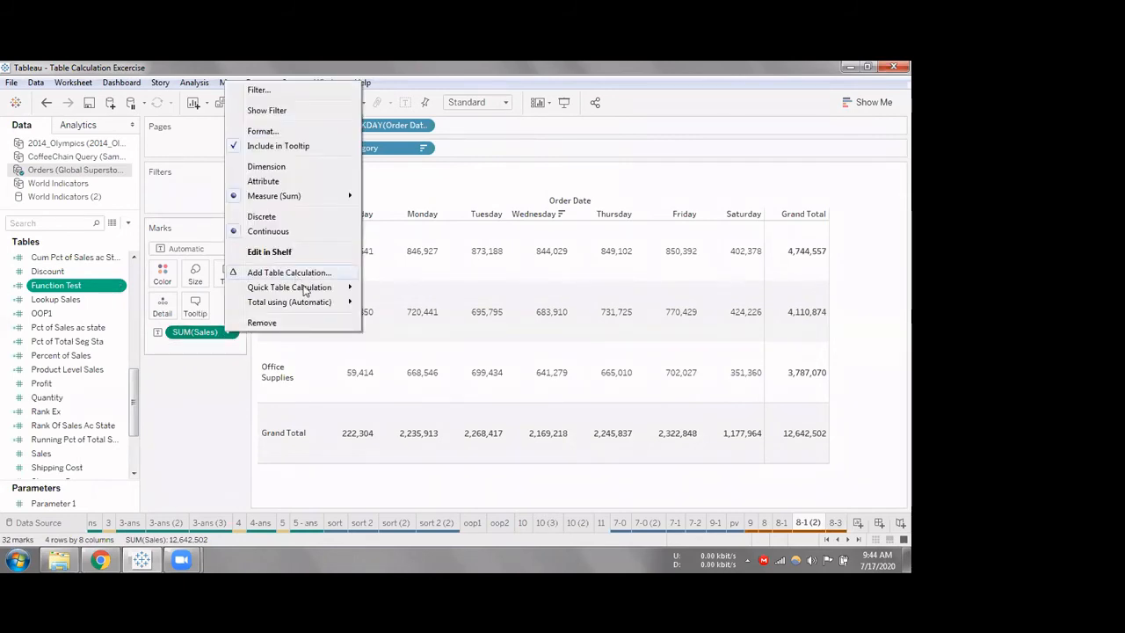
pyautogui.moveTo(304, 291)
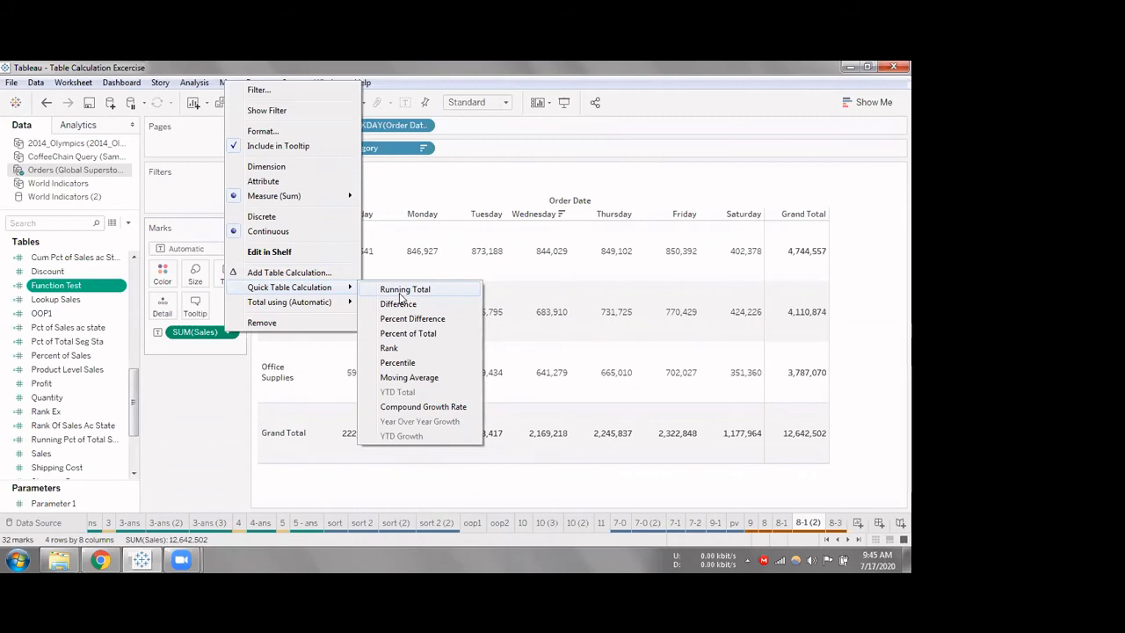
pyautogui.click(203, 383)
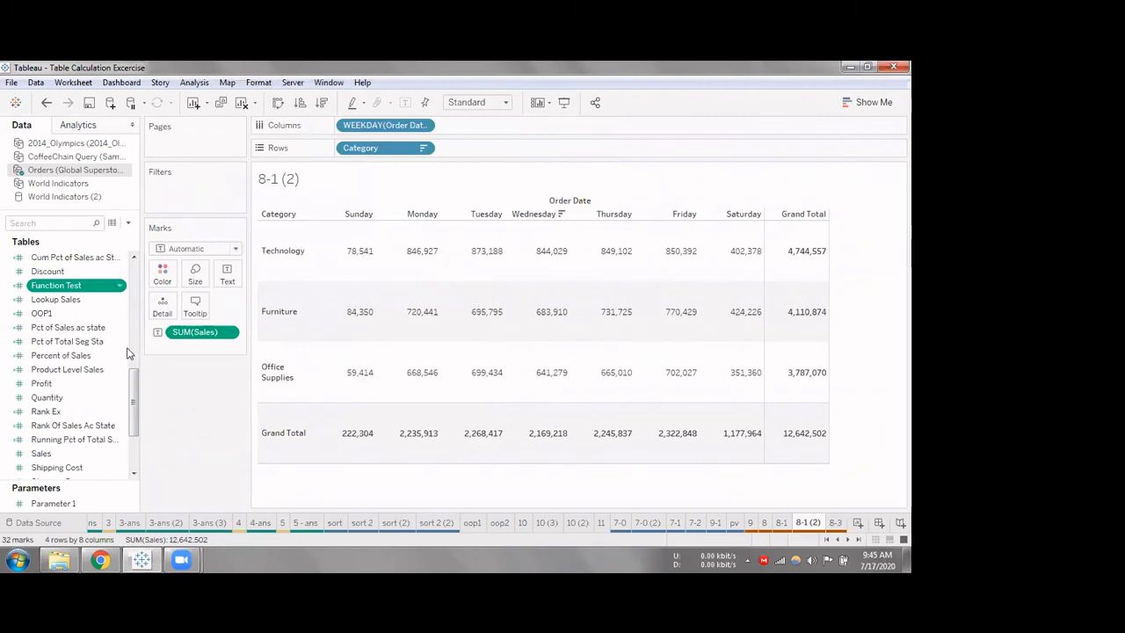
# Open the Function Test calculation for editing and clear its existing formula
pyautogui.rightClick(90, 285)
pyautogui.click(121, 347)
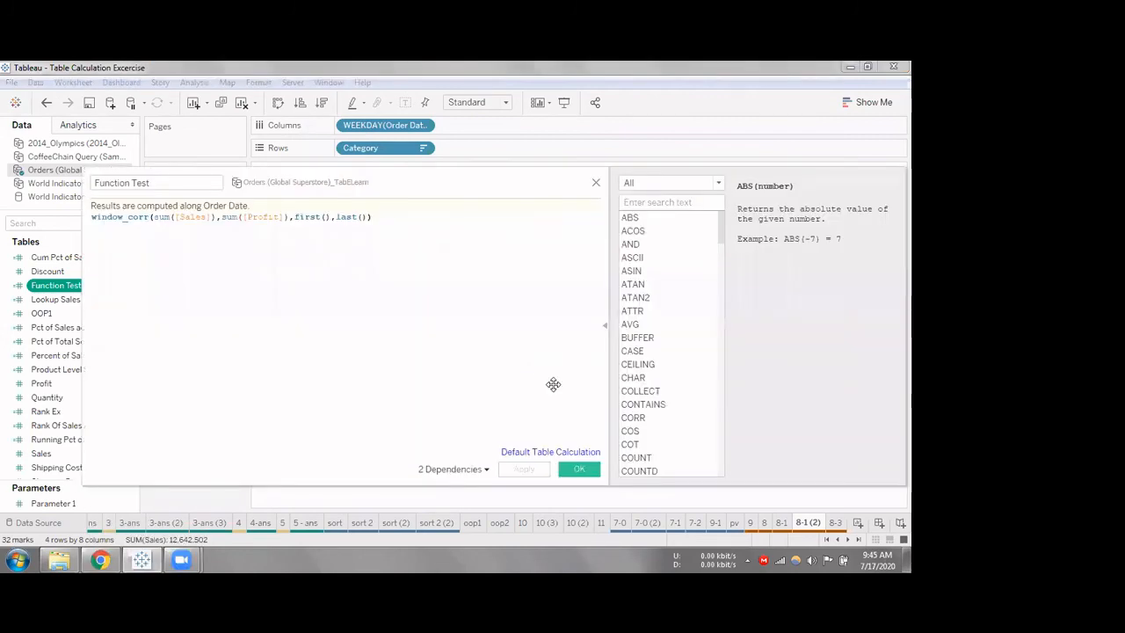
pyautogui.moveTo(502, 367); pyautogui.dragTo(452, 351)
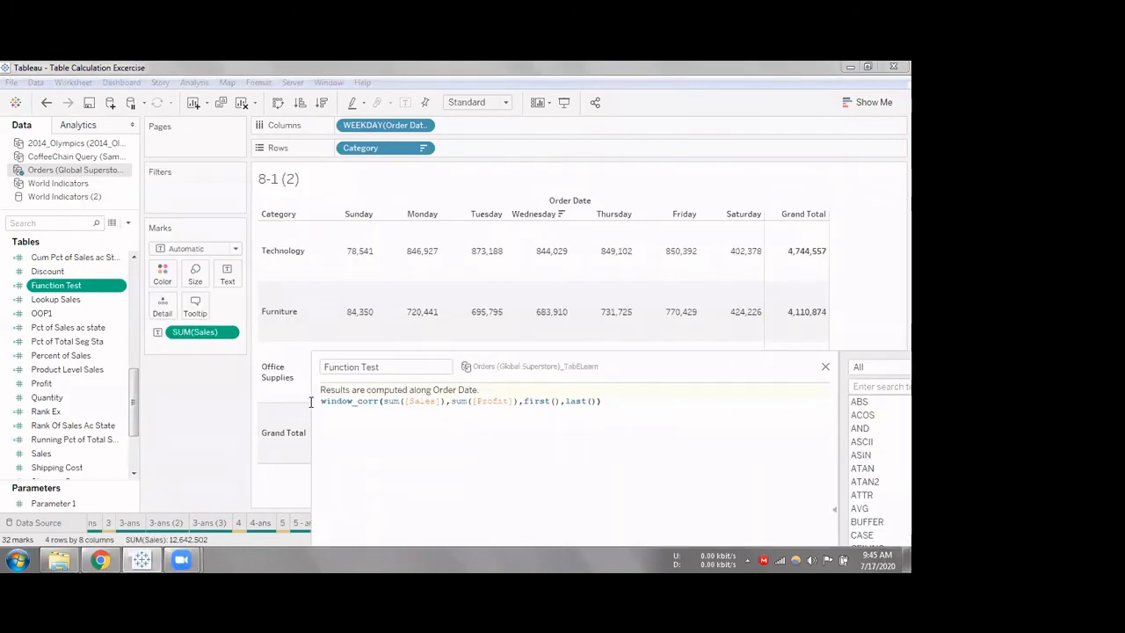
pyautogui.hotkey('ctrl', 'a')
pyautogui.press('BackSpace')
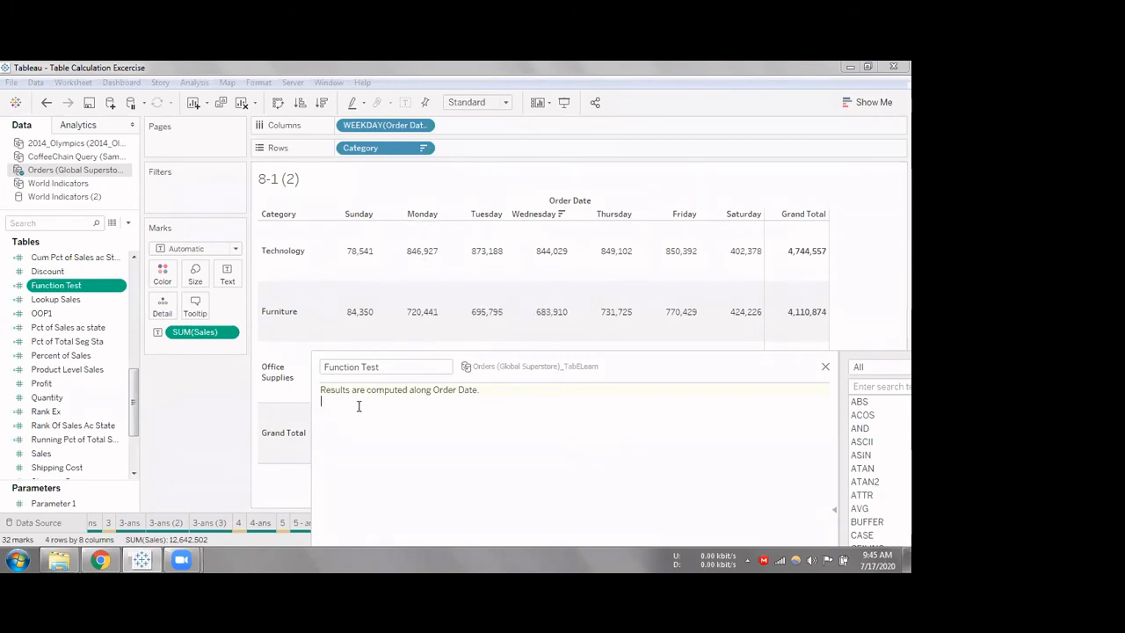
# Enter sum([Sales]) as the first term of the Function Test formula
pyautogui.write('sum(sales')
pyautogui.press('BackSpace')
pyautogui.press('BackSpace')
pyautogui.press('BackSpace')
pyautogui.press('BackSpace')
pyautogui.press('BackSpace')
pyautogui.write('Sal')
pyautogui.press('Return')
pyautogui.write(')')
pyautogui.write('V')
pyautogui.press('BackSpace')
# Subtract the previous value in the formula with LOOKUP(sum([Sales]),-1)
pyautogui.write('loo')
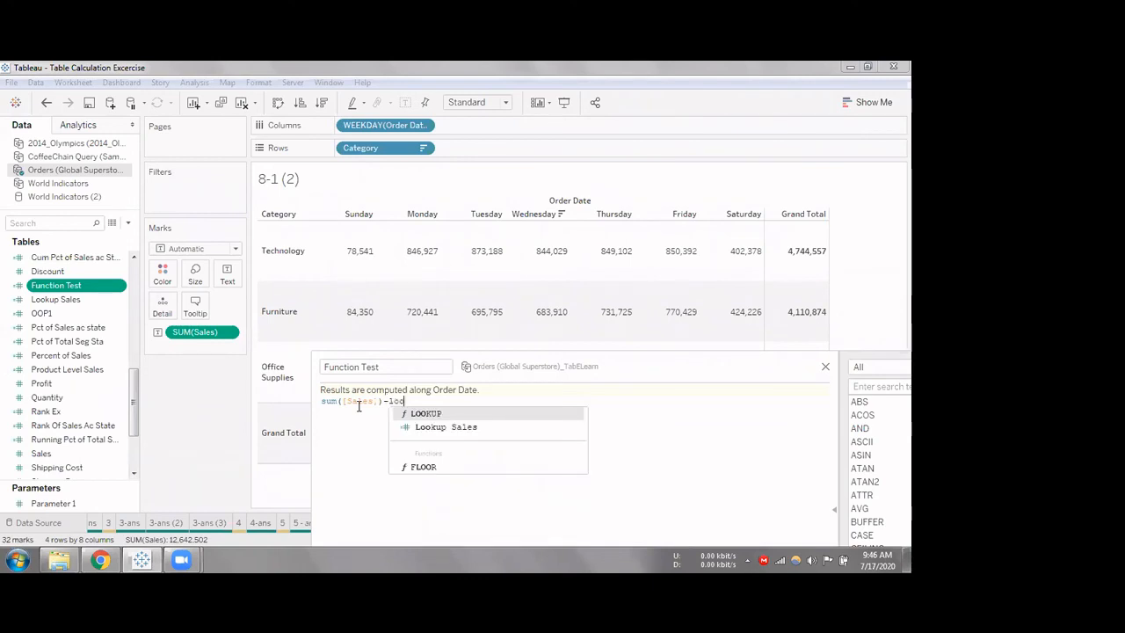
pyautogui.press('Return')
pyautogui.write('sum')
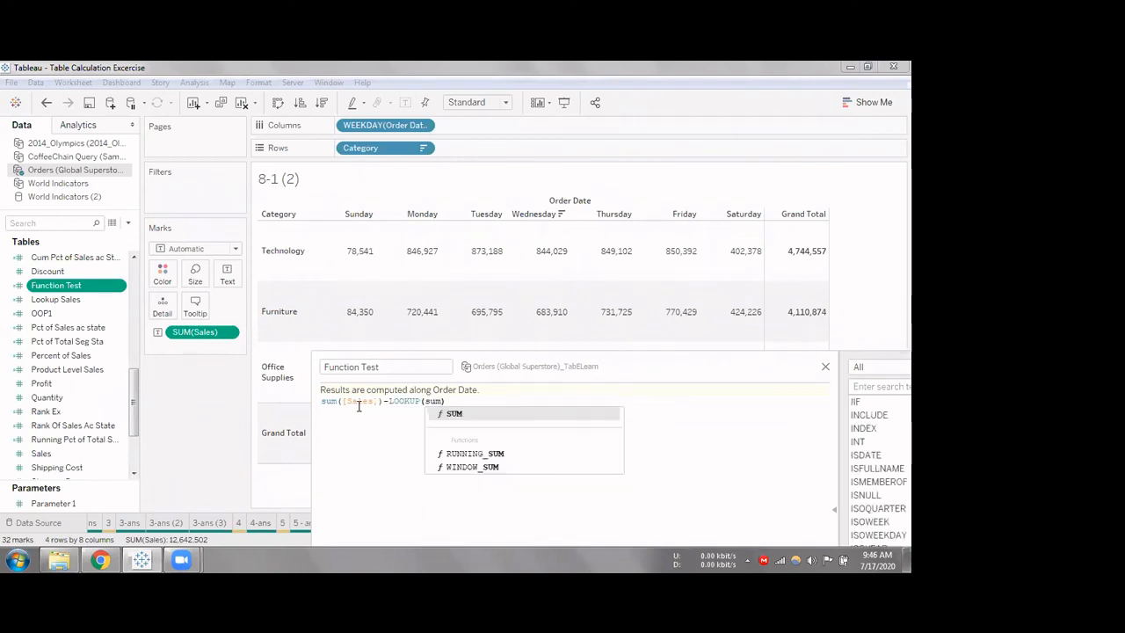
pyautogui.write('([s')
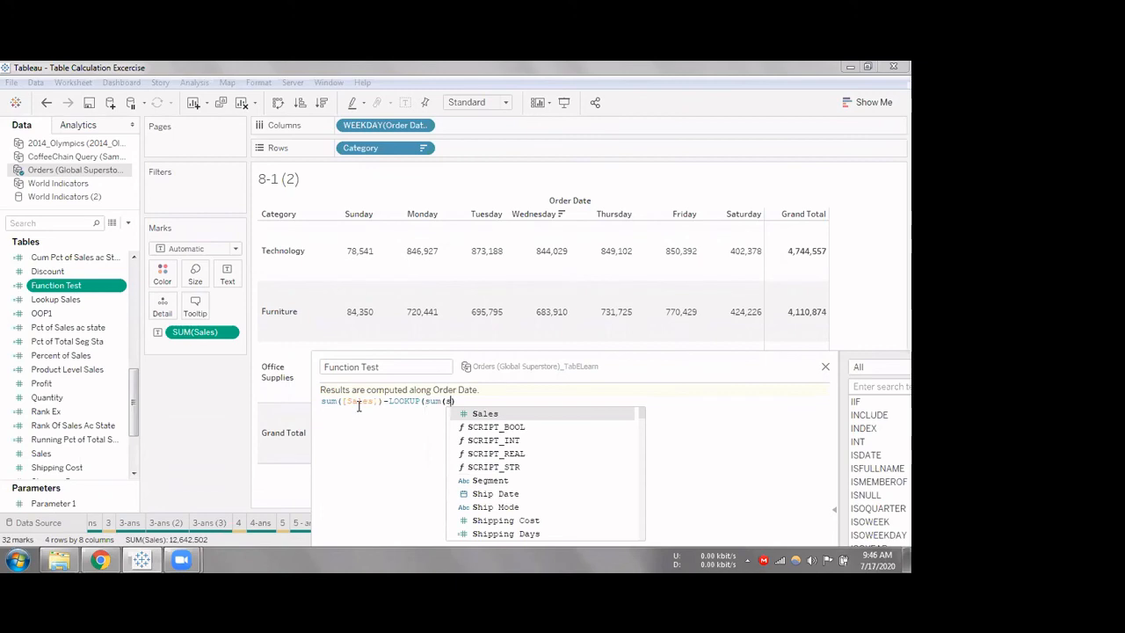
pyautogui.press('Return')
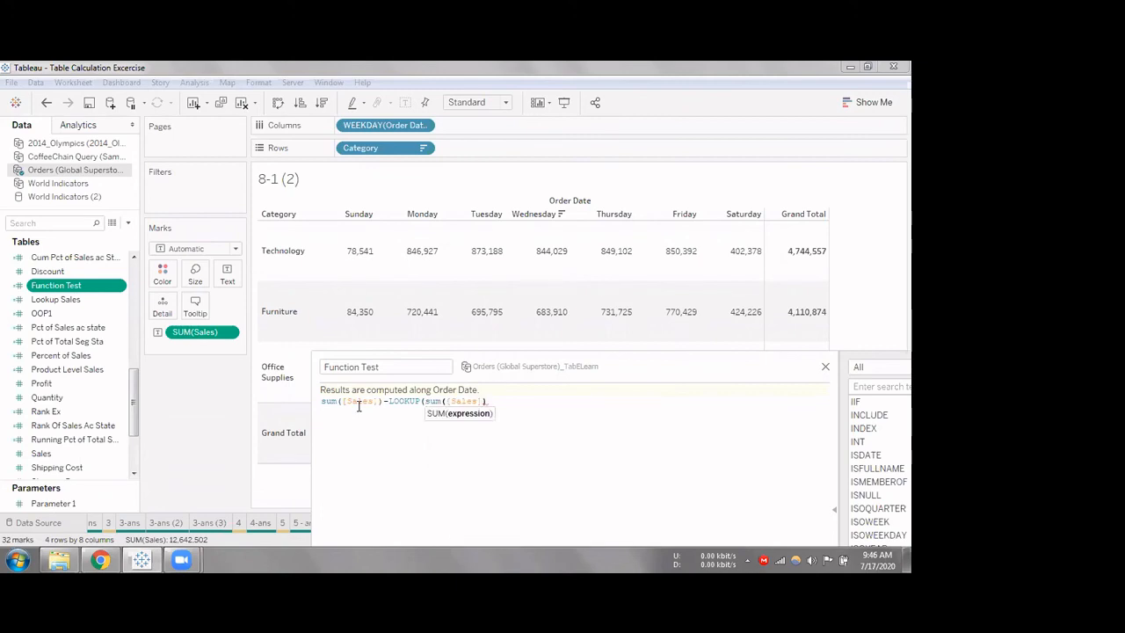
pyautogui.write('),')
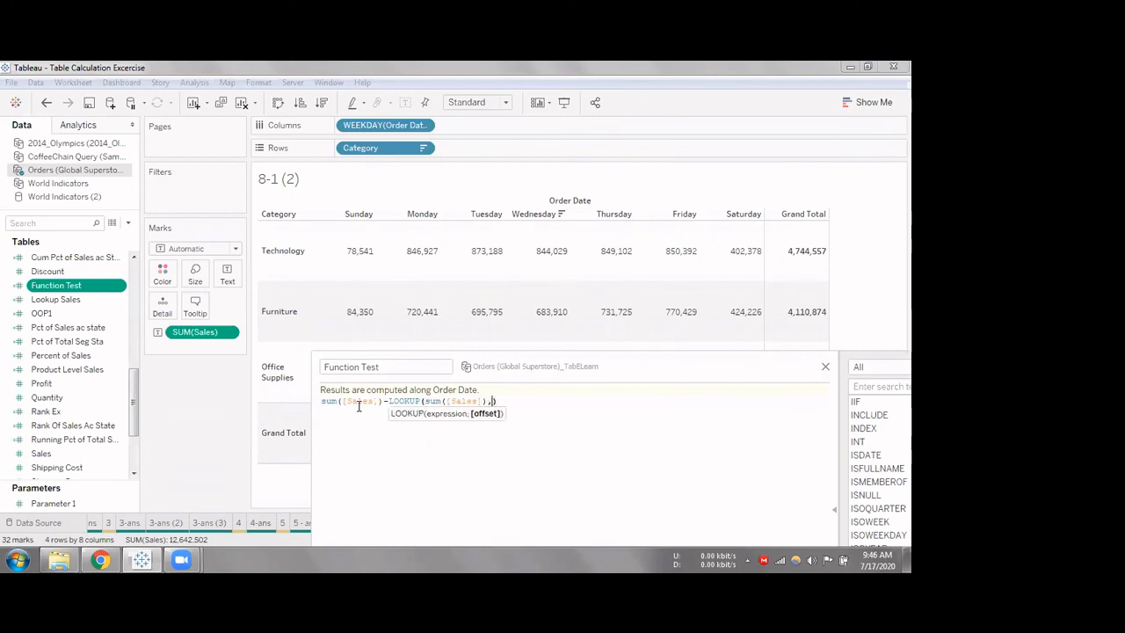
pyautogui.write('-1)')
# Save the Function Test calculation and add it as text beside SUM(Sales) in the category-by-weekday table
pyautogui.moveTo(522, 348); pyautogui.dragTo(467, 190)
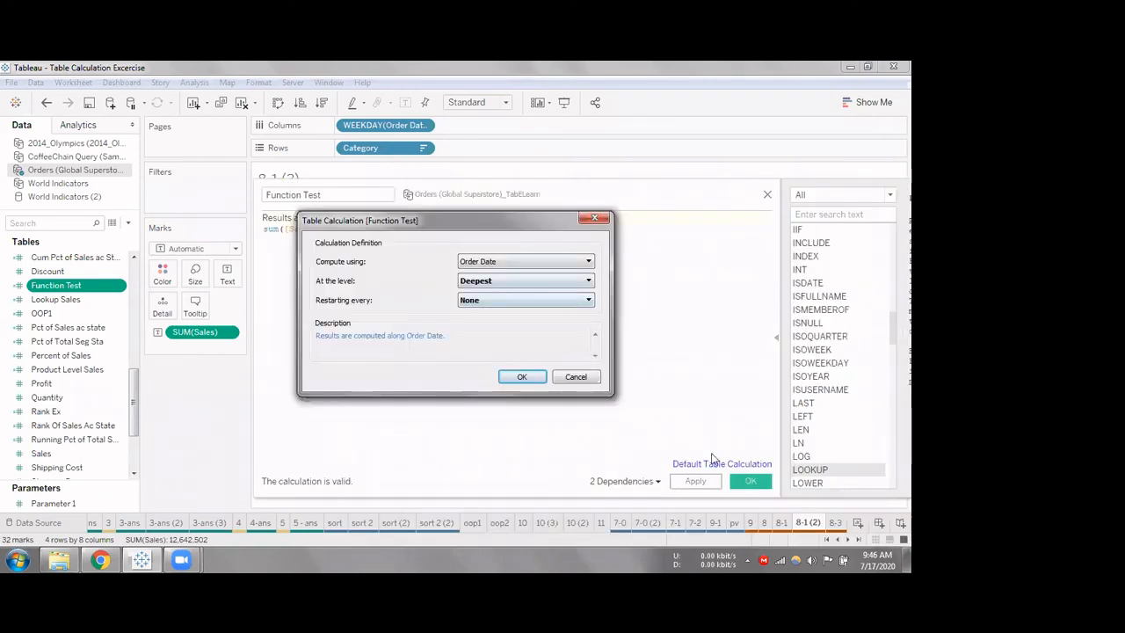
pyautogui.press('Escape')
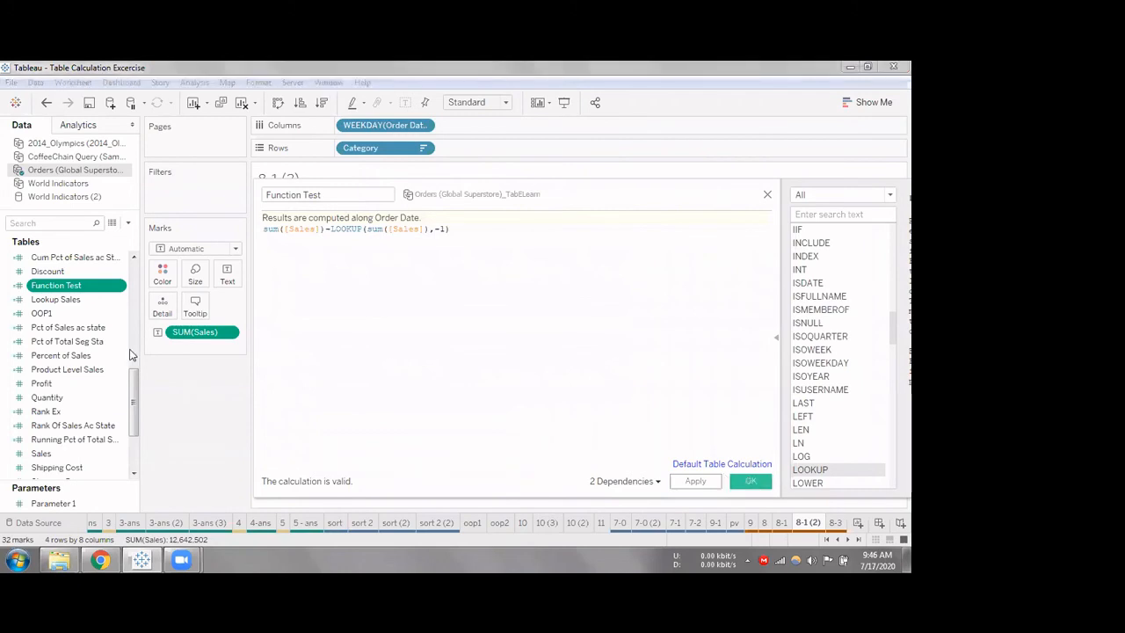
pyautogui.moveTo(76, 286); pyautogui.dragTo(228, 276)
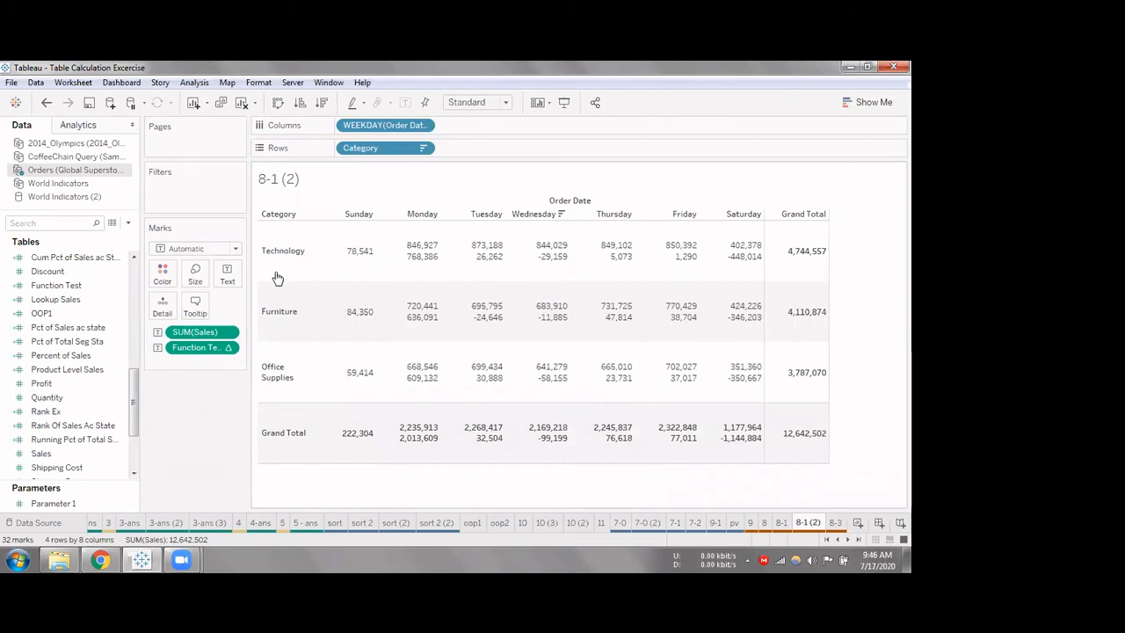
# Check the difference values in the table and compare them with the quick table calculation options for SUM(Sales)
pyautogui.moveTo(422, 250)
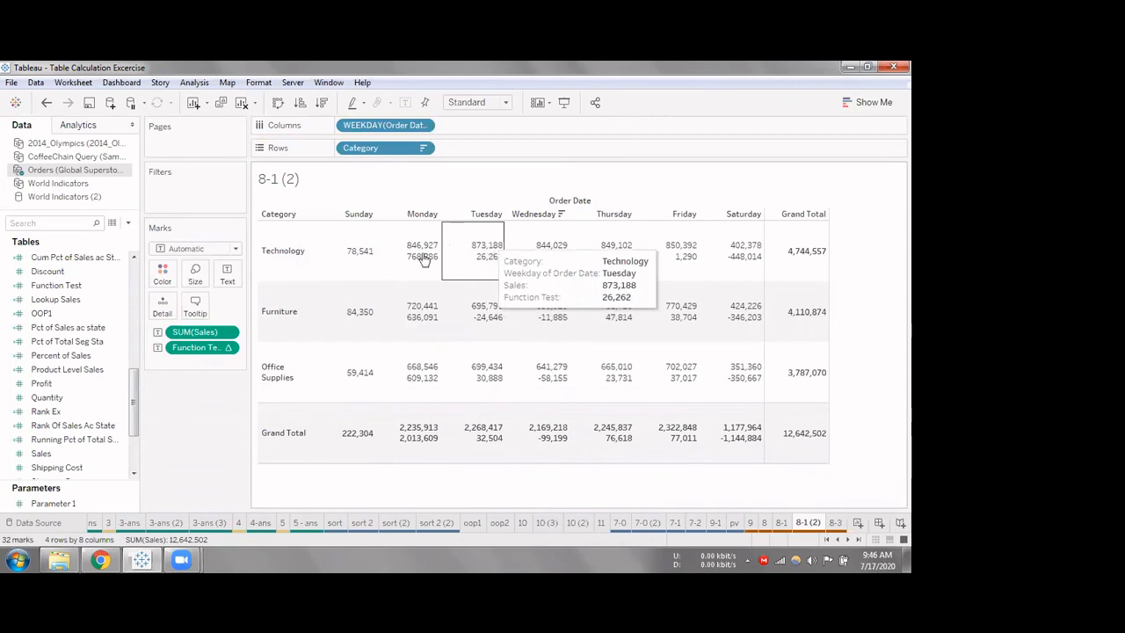
pyautogui.rightClick(218, 327)
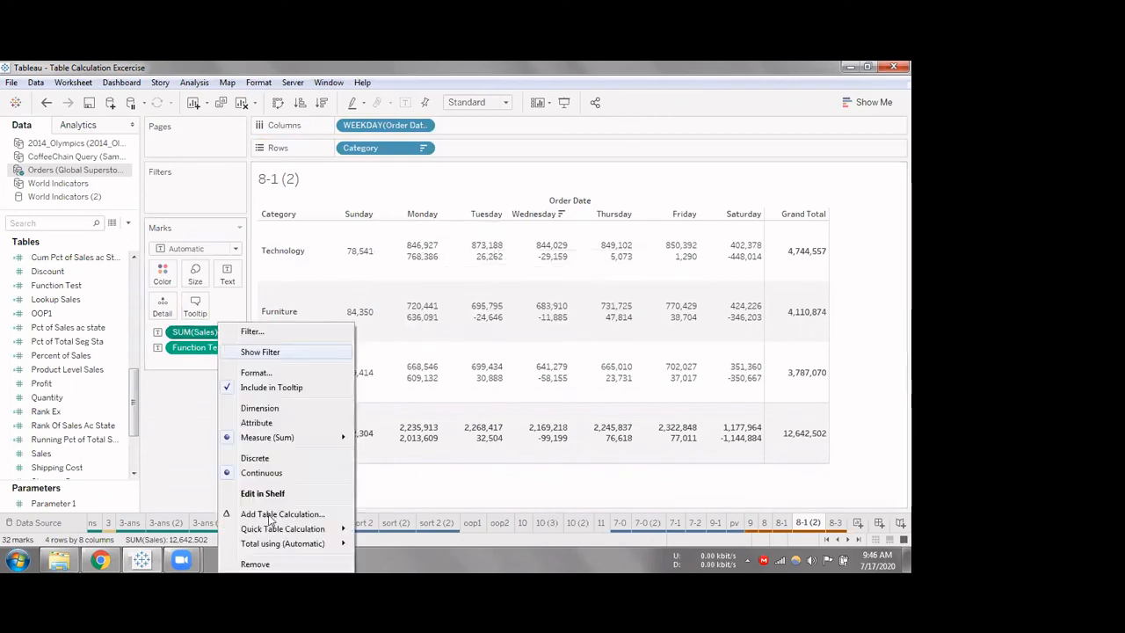
pyautogui.moveTo(274, 529)
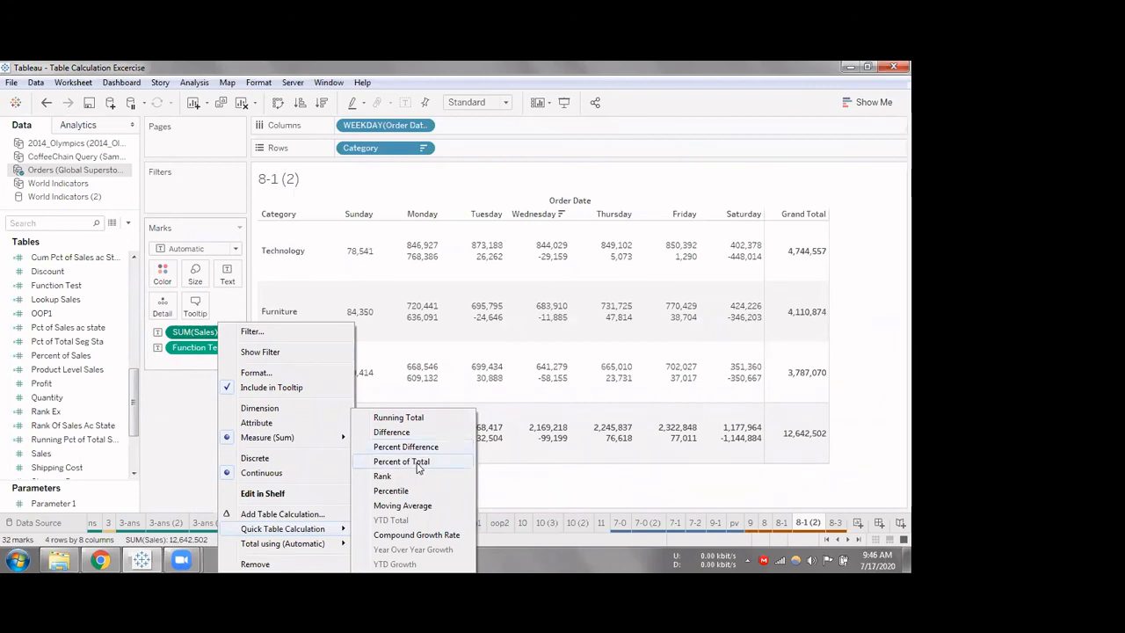
pyautogui.click(73, 298)
# Change the Function Test formula to sum([Sales])/TOTAL(sum([Sales])) and save it
pyautogui.rightClick(86, 286)
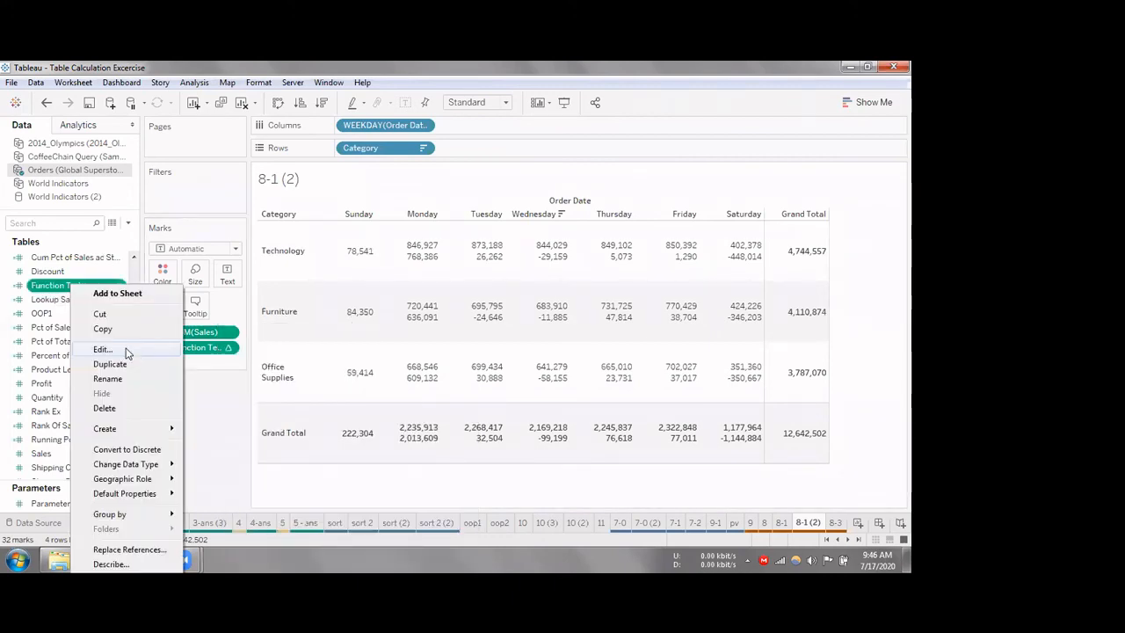
pyautogui.click(126, 351)
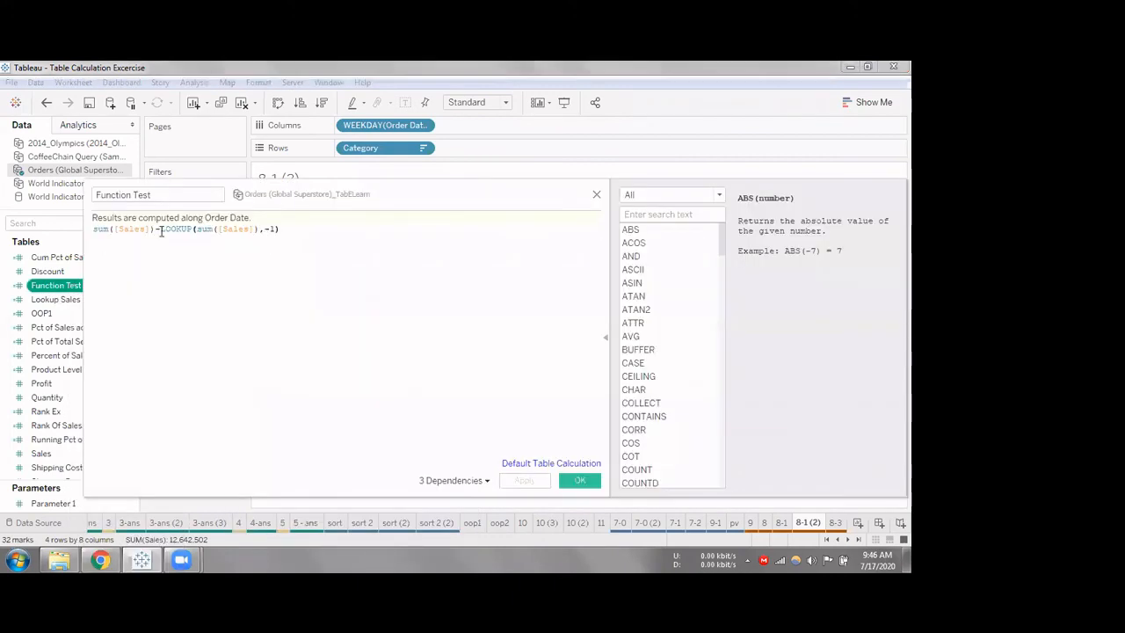
pyautogui.moveTo(280, 229); pyautogui.dragTo(155, 231)
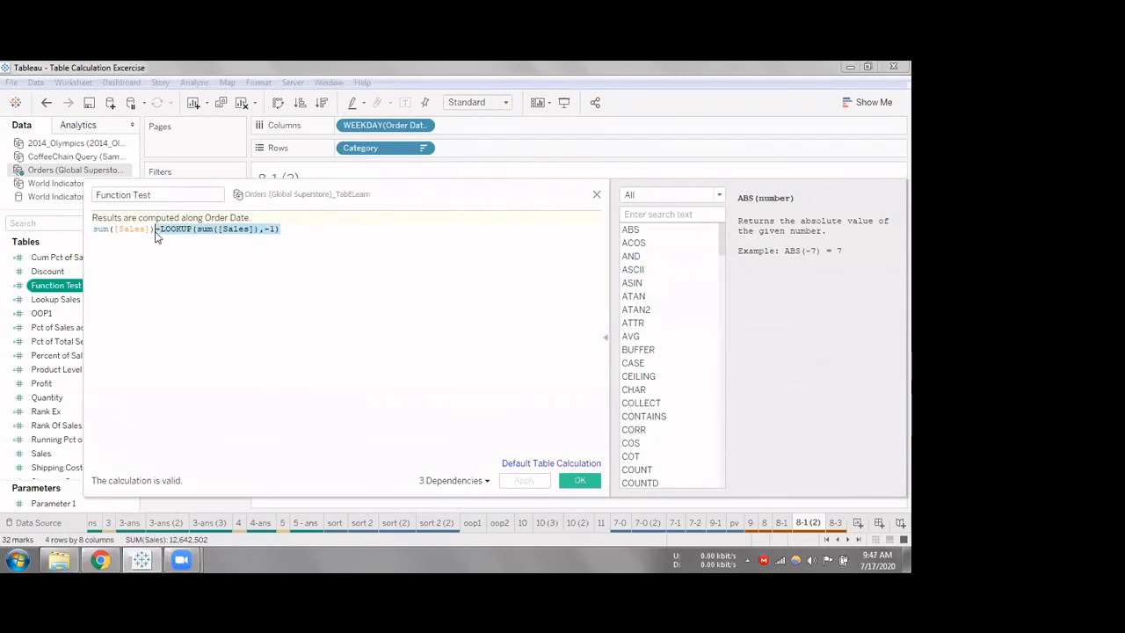
pyautogui.press('Delete')
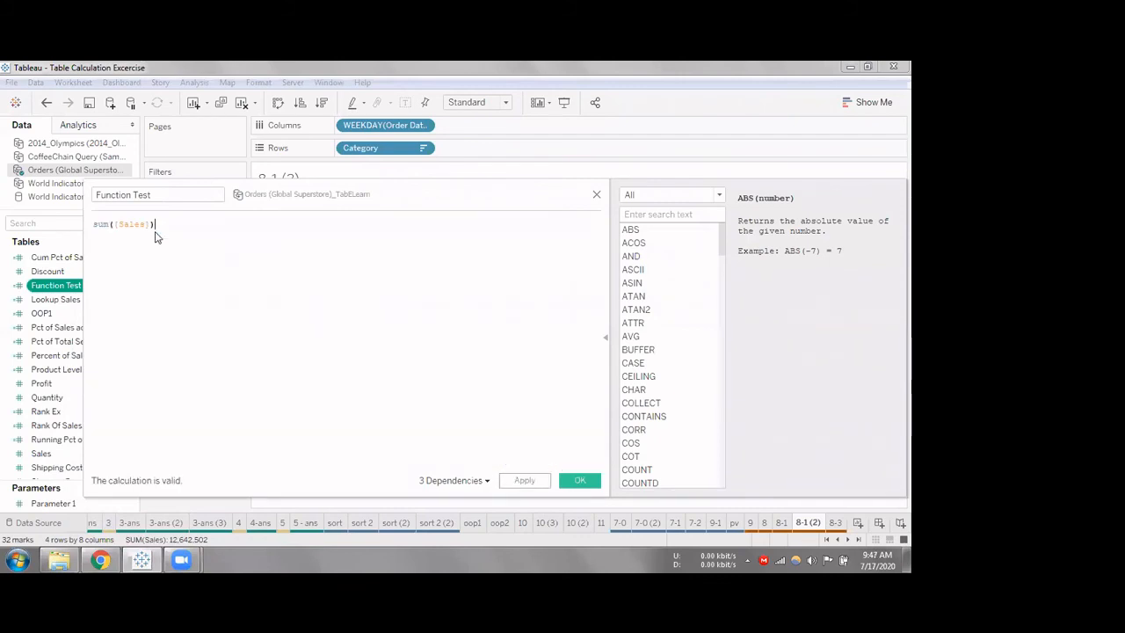
pyautogui.write('/TOTAL')
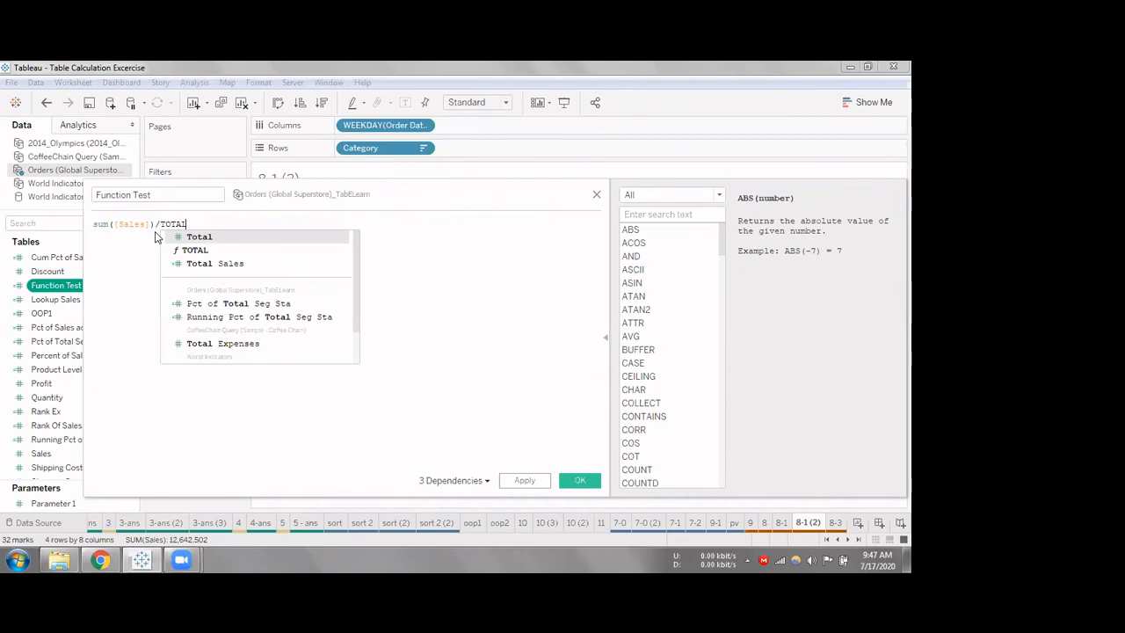
pyautogui.write('(sum(')
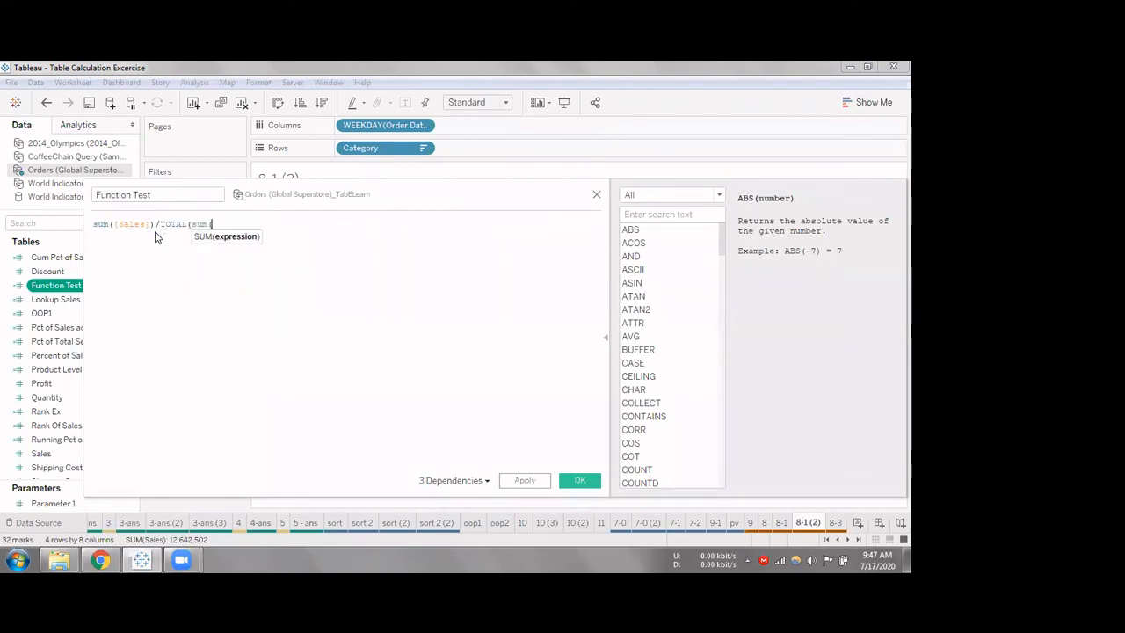
pyautogui.write('sal')
pyautogui.press('Return')
pyautogui.write('))')
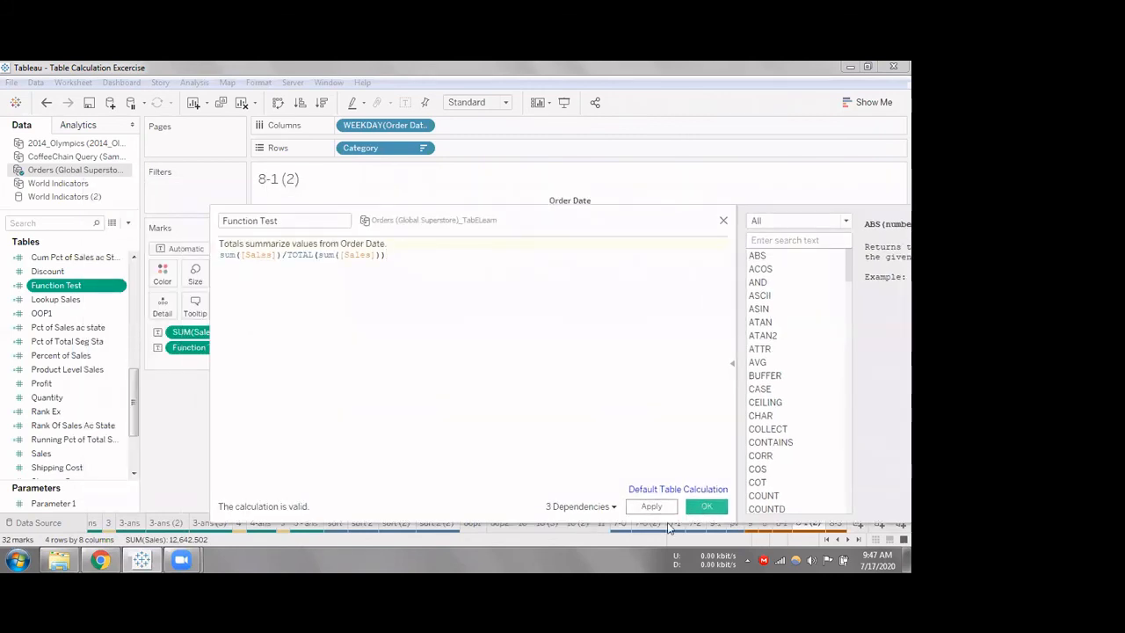
pyautogui.click(696, 508)
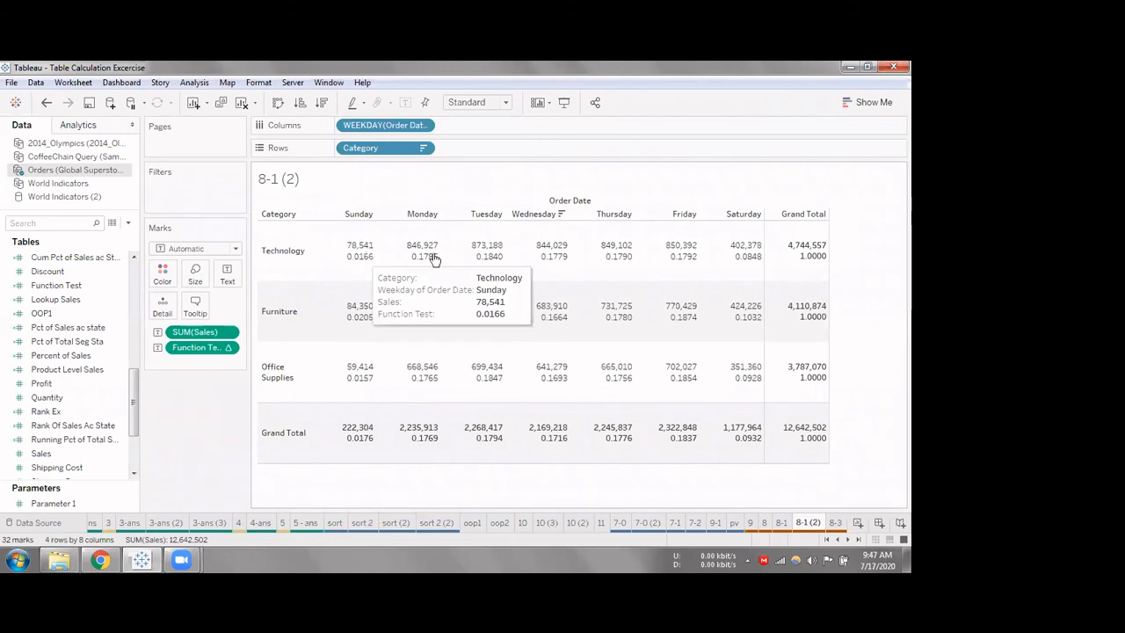
# Examine the quick table calculations offered for SUM(Sales), from Percent of Total to Moving Average
pyautogui.click(225, 332)
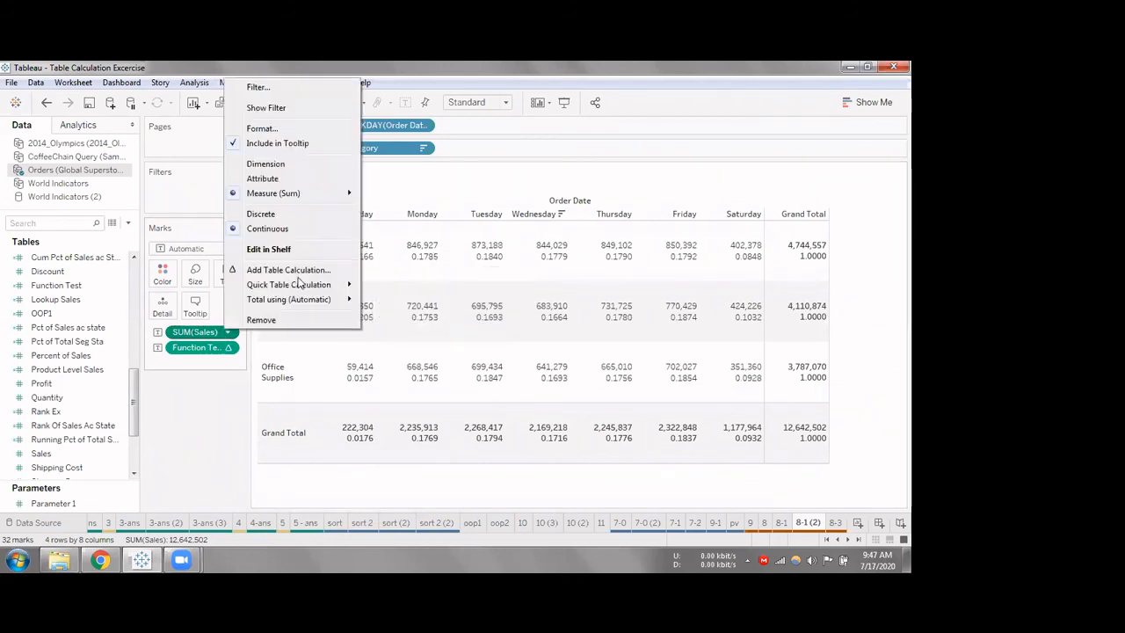
pyautogui.moveTo(292, 284)
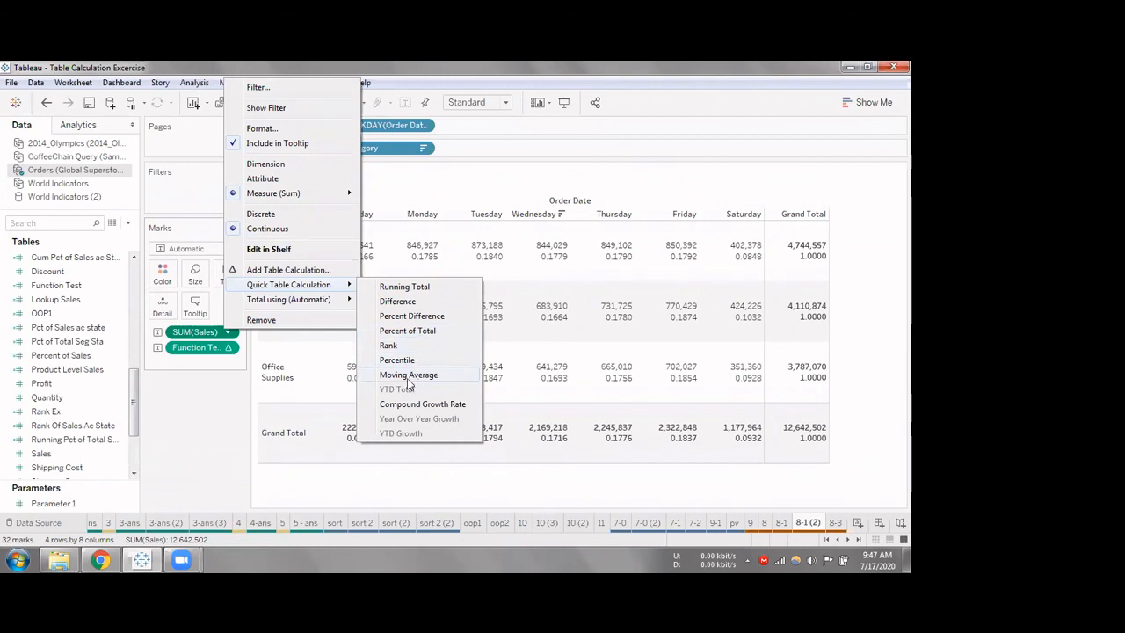
pyautogui.click(200, 400)
pyautogui.click(101, 315)
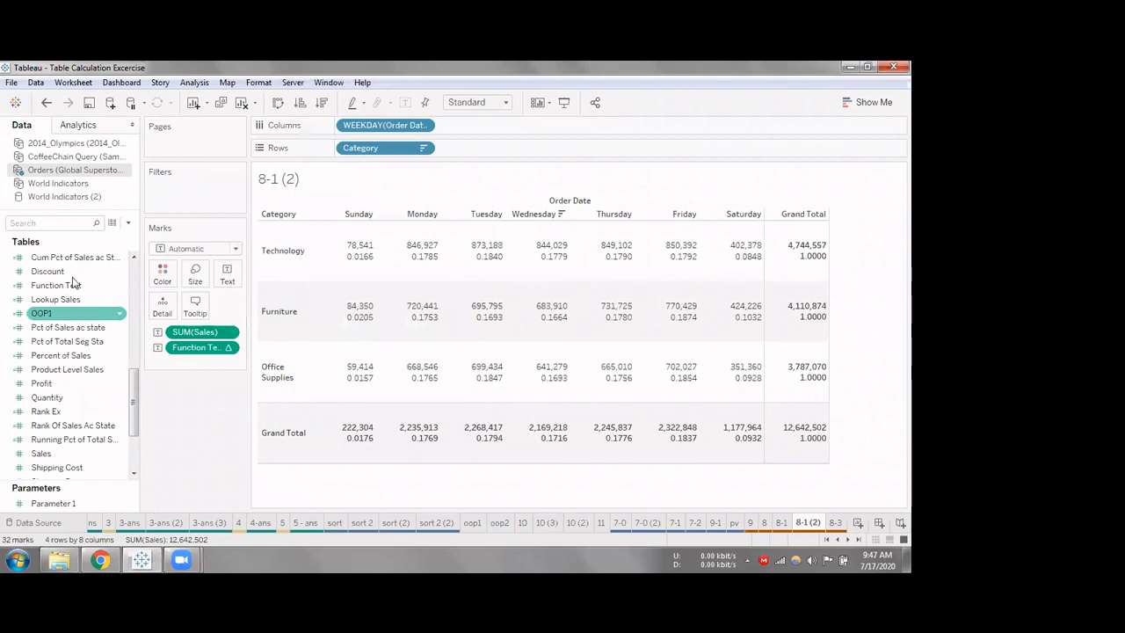
# Reopen the Function Test calculation, clear its percent-of-total formula and move the editor off the table
pyautogui.rightClick(75, 273)
pyautogui.click(78, 299)
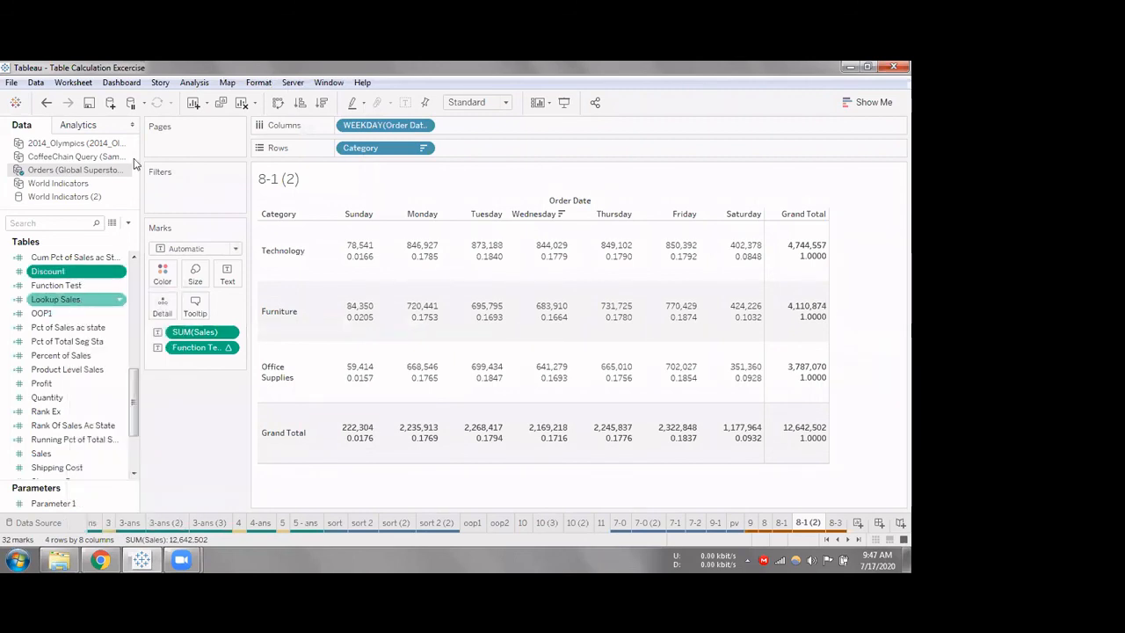
pyautogui.rightClick(66, 285)
pyautogui.click(105, 123)
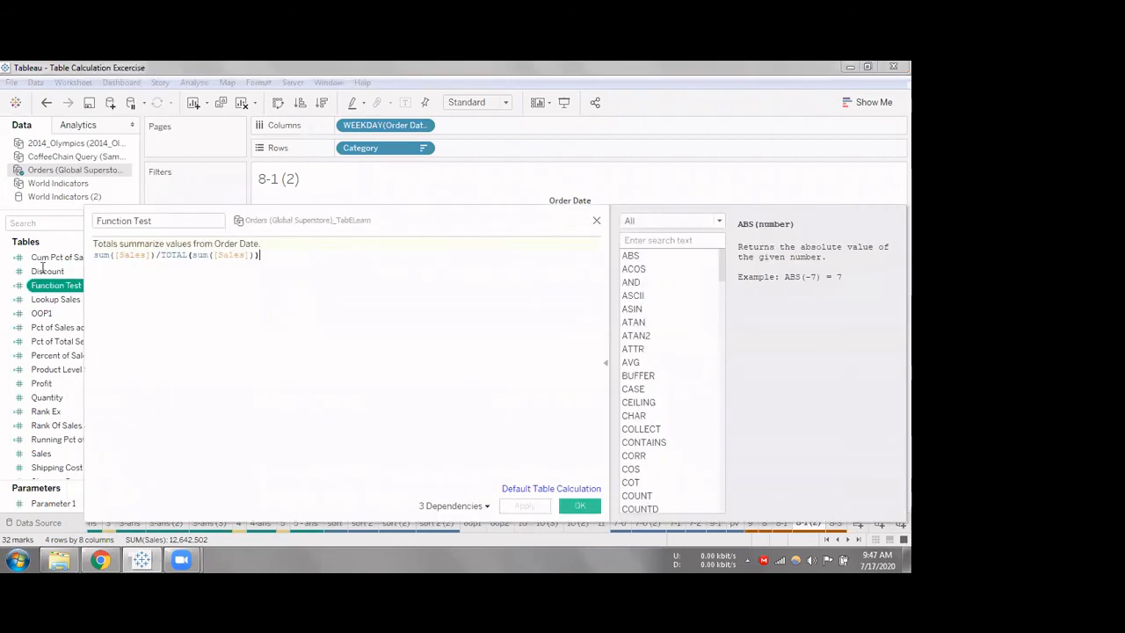
pyautogui.hotkey('ctrl', 'a')
pyautogui.press('BackSpace')
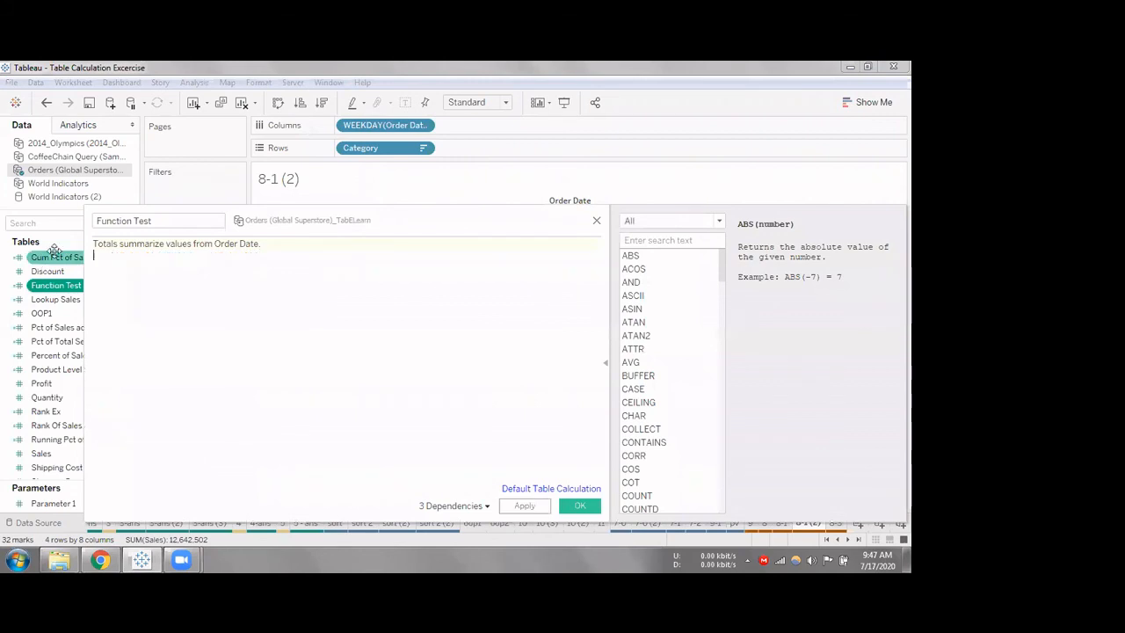
pyautogui.moveTo(283, 215); pyautogui.dragTo(475, 379)
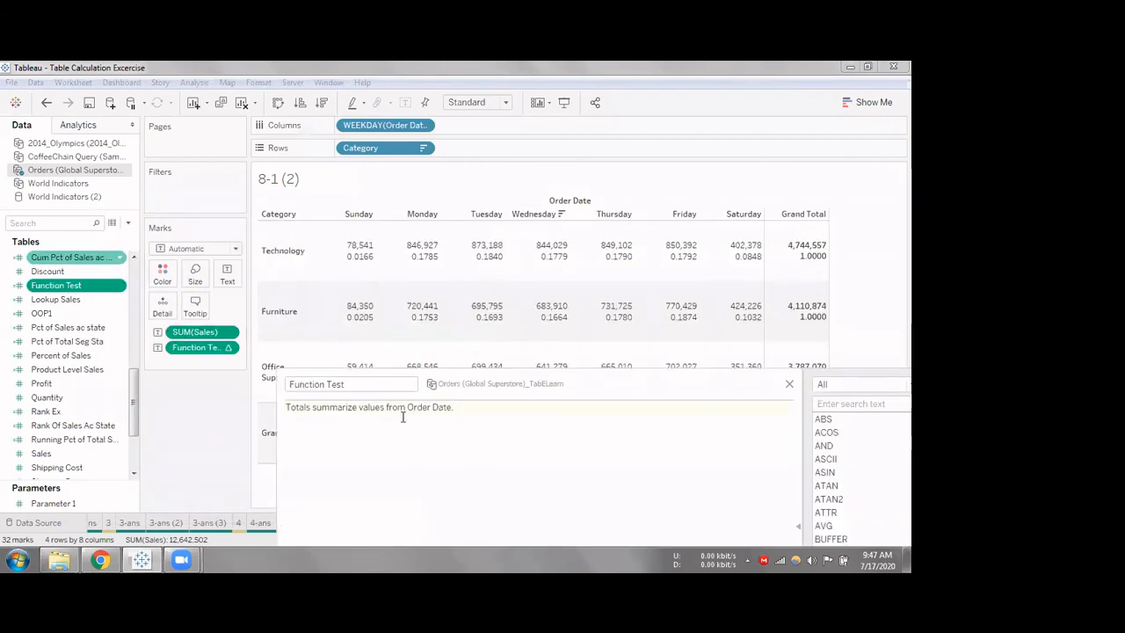
# Enter WINDOW_AVG(SUM([Sales])) as the new Function Test formula
pyautogui.write('windo')
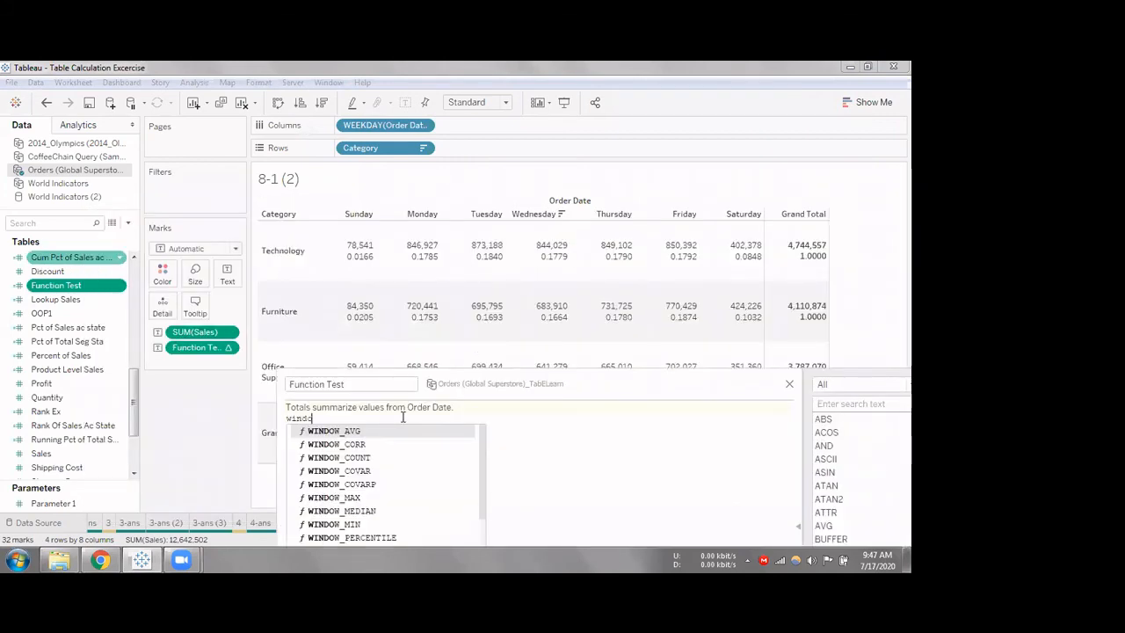
pyautogui.press('Return')
pyautogui.write('su')
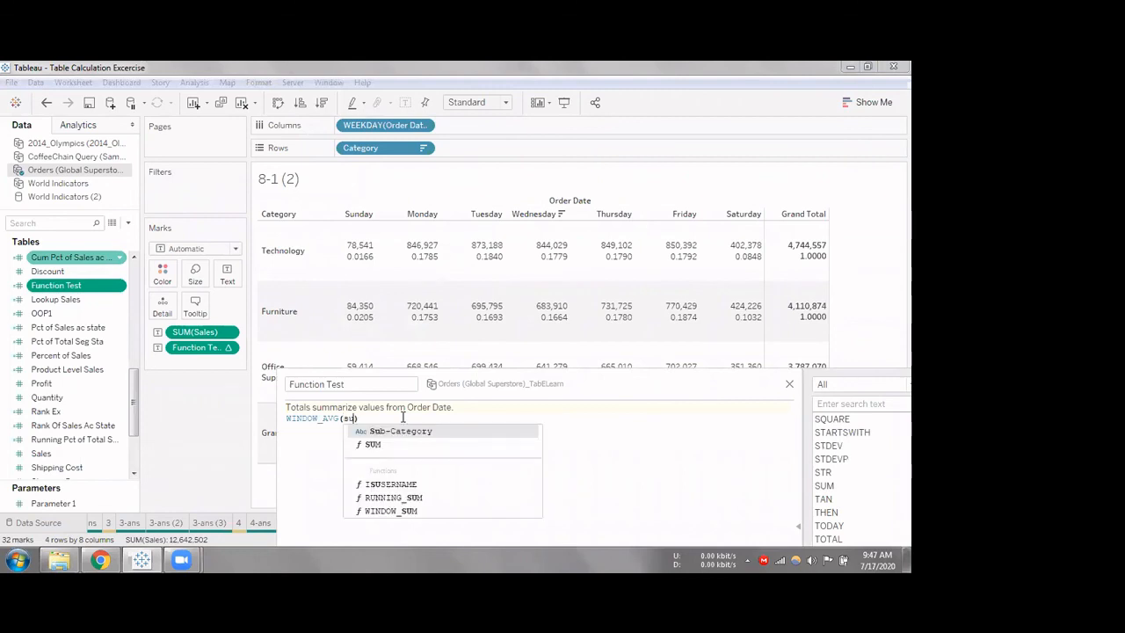
pyautogui.write('m')
pyautogui.press('Return')
pyautogui.write('[Sales]')
pyautogui.click(404, 418)
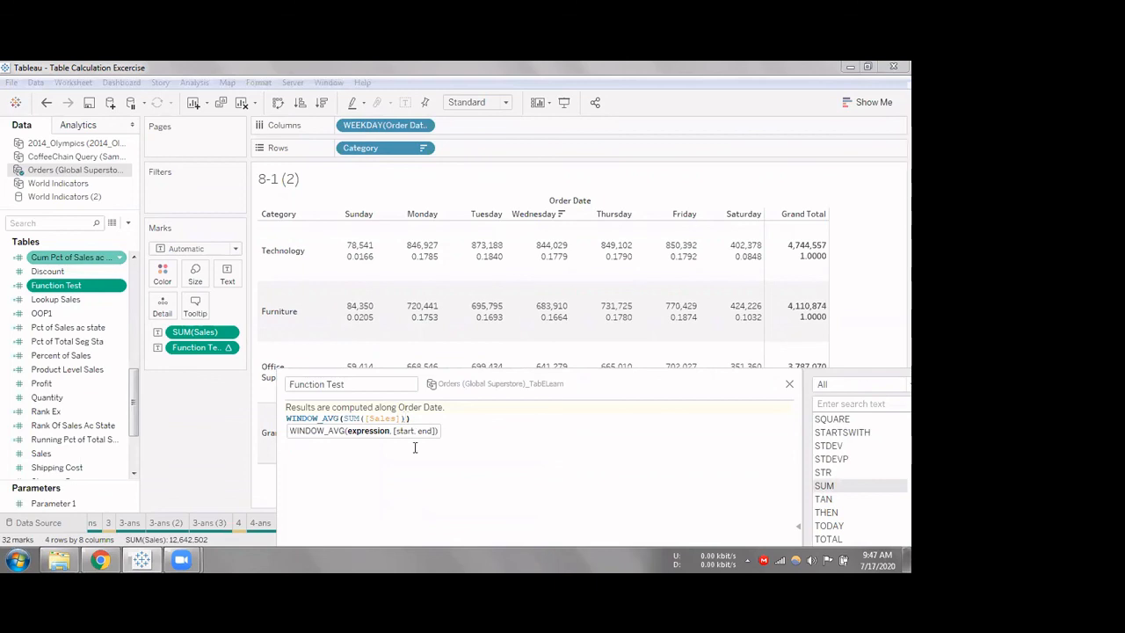
# Add the window offsets -1 and 1 to the WINDOW_AVG formula and save the calculation
pyautogui.click(415, 448)
pyautogui.write(', -1,1')
pyautogui.moveTo(505, 384); pyautogui.dragTo(479, 213)
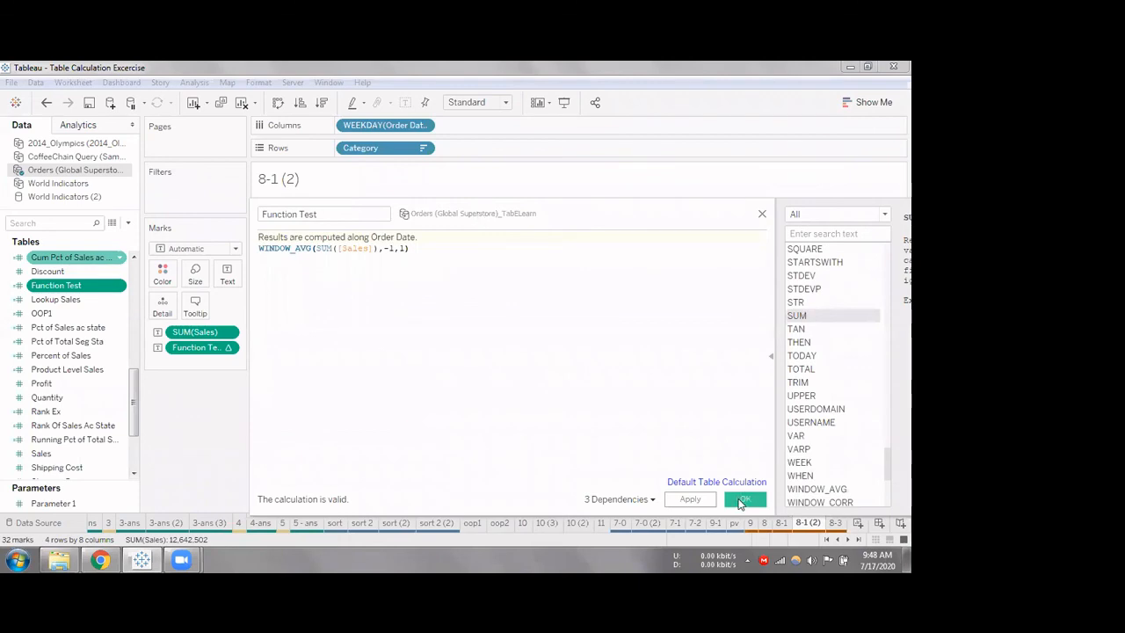
pyautogui.click(738, 500)
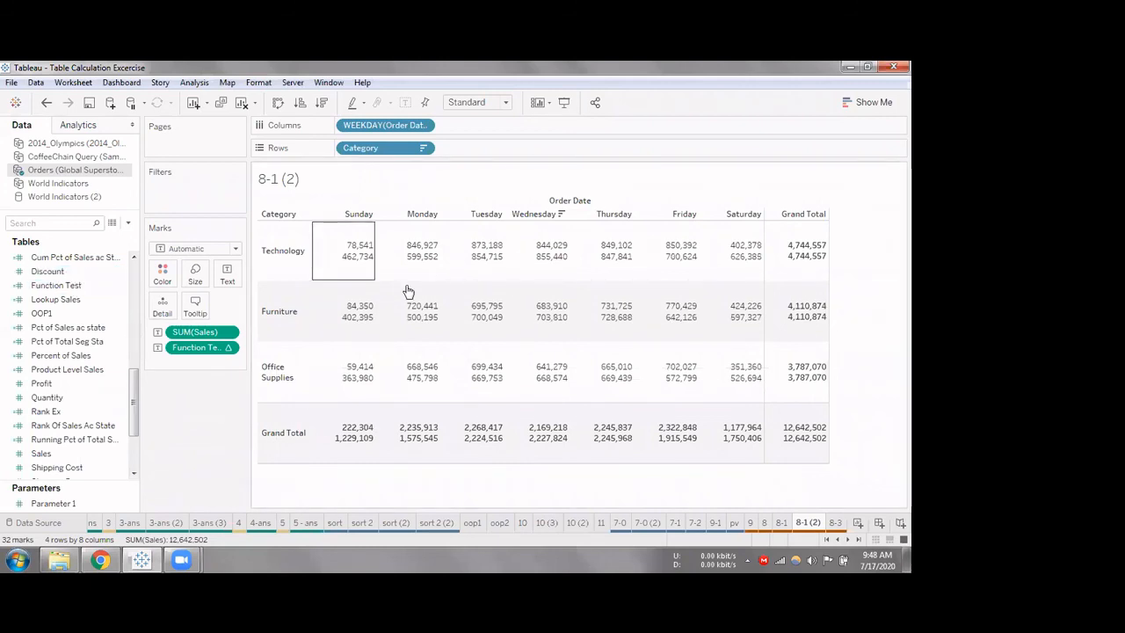
# Examine the moving average values in the table and the remaining quick table calculation options for SUM(Sales)
pyautogui.moveTo(409, 291)
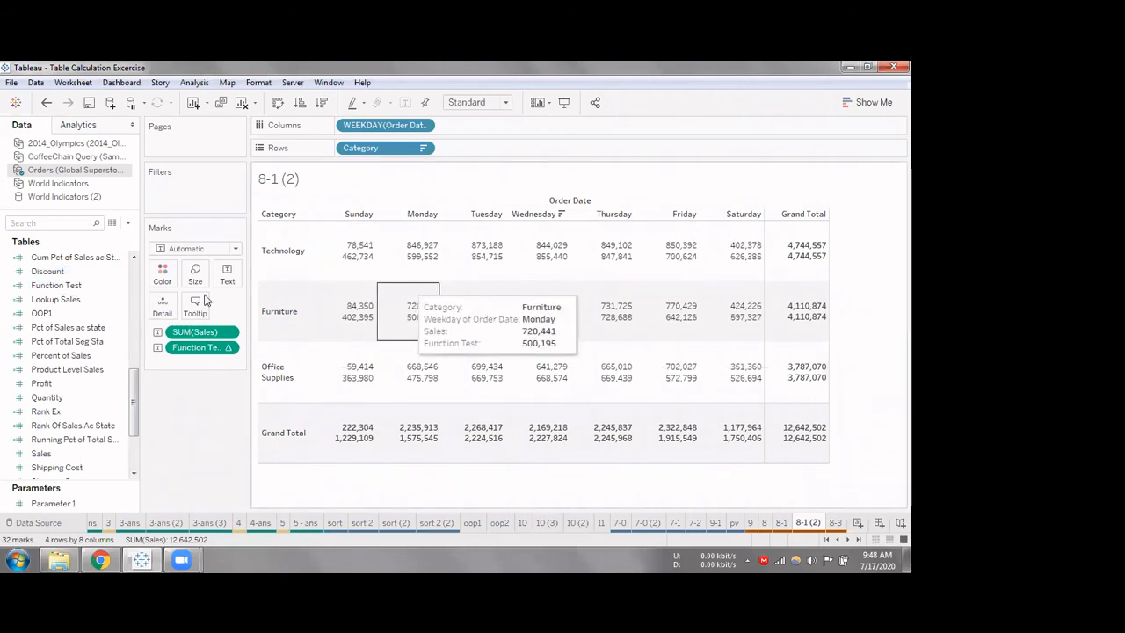
pyautogui.click(233, 334)
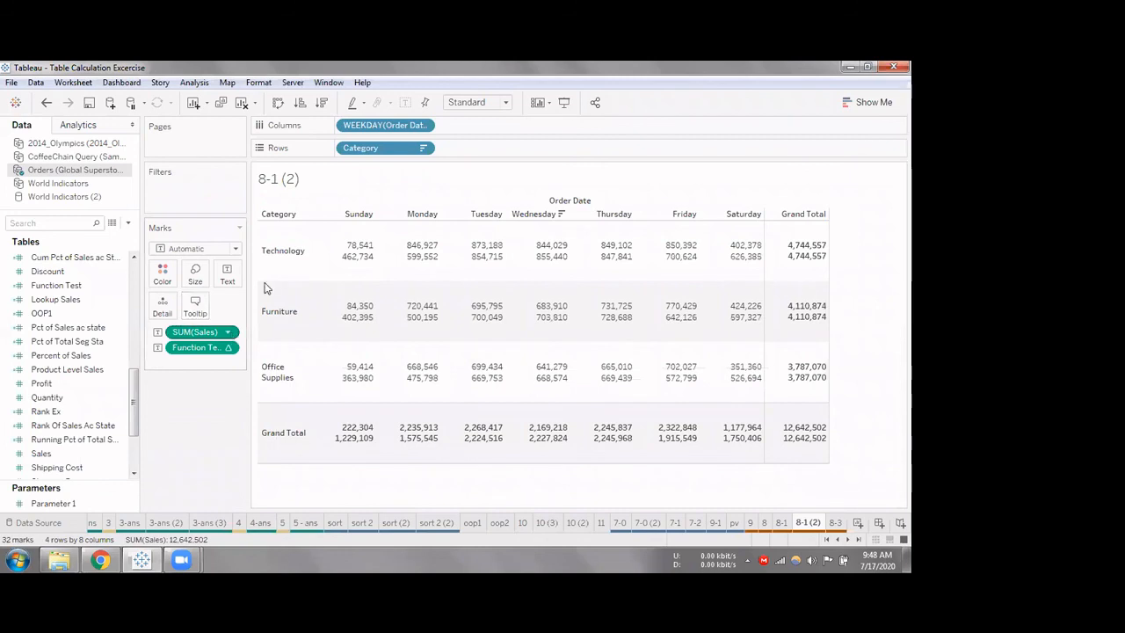
pyautogui.moveTo(299, 288)
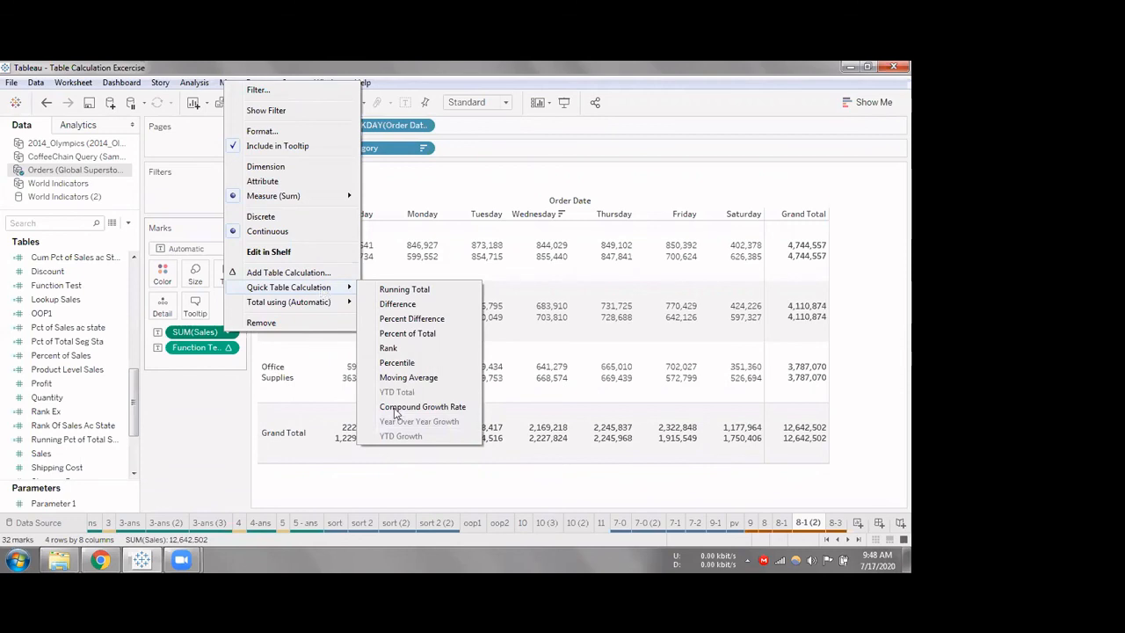
pyautogui.click(94, 330)
pyautogui.click(56, 296)
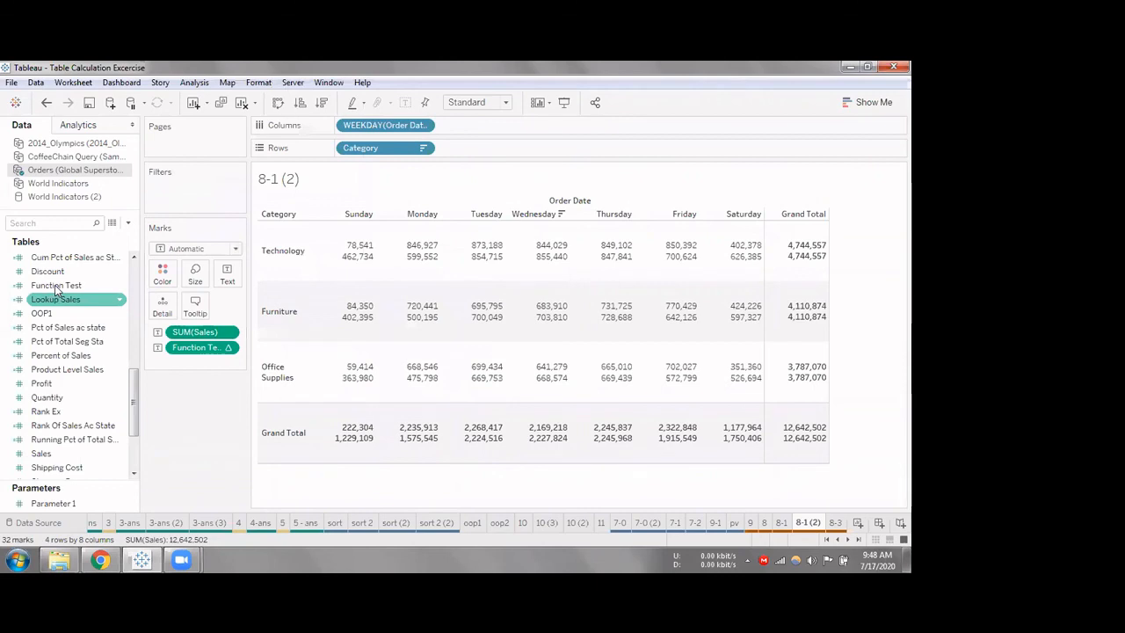
pyautogui.click(57, 289)
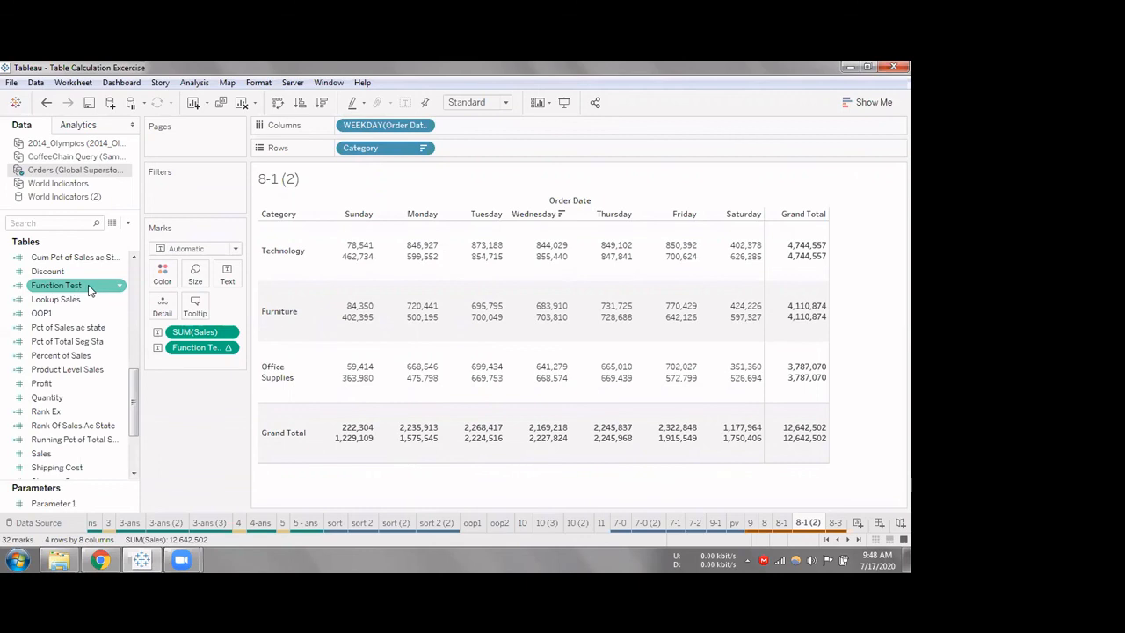
pyautogui.click(200, 402)
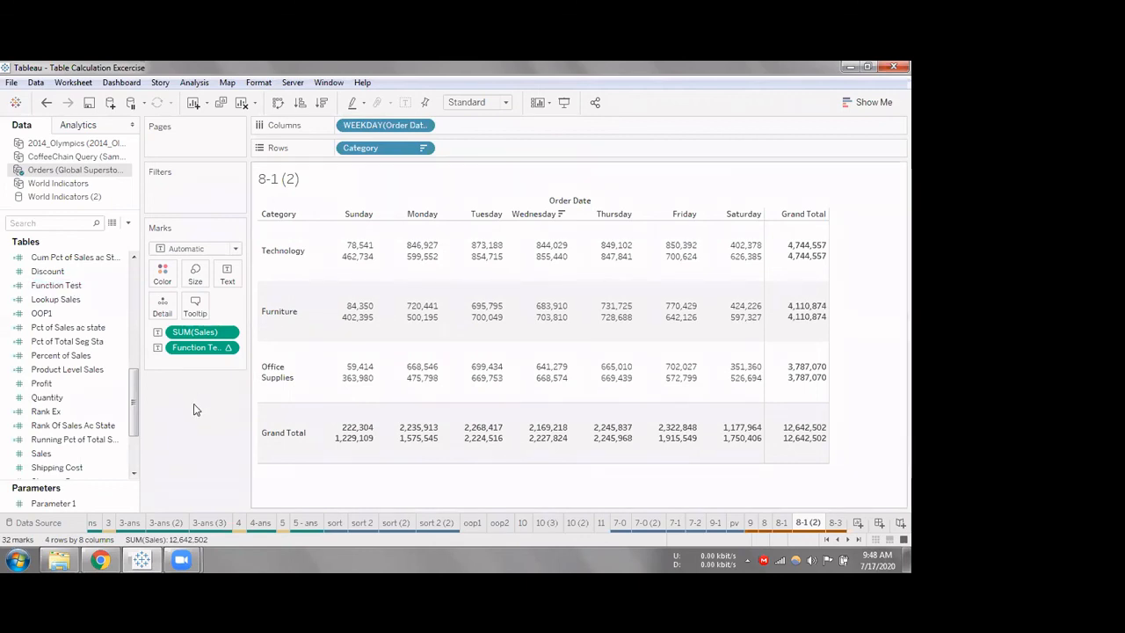